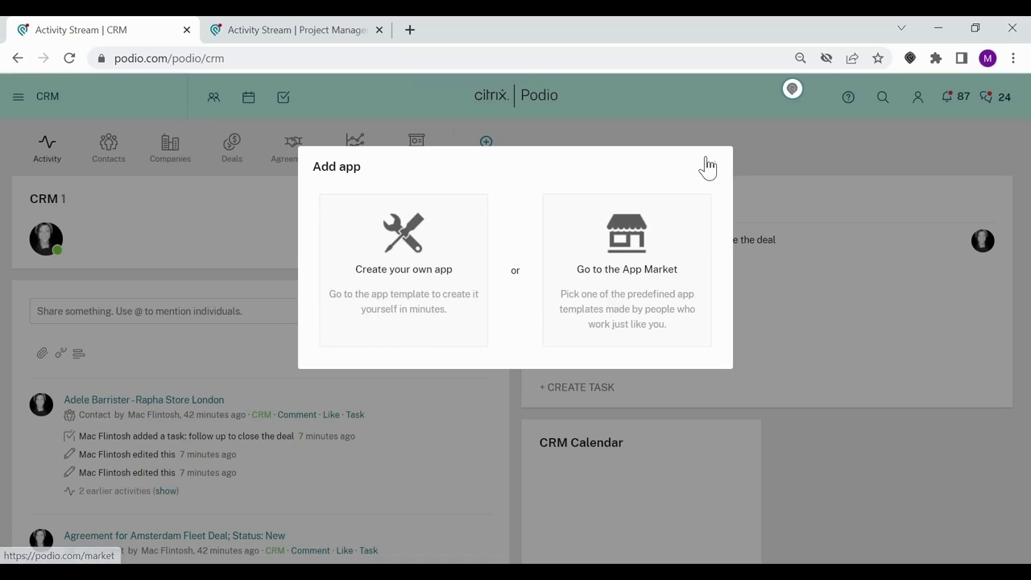
Dismiss the Add app dialog, open the CRM workspace's Contacts app, and view the available layouts for its list.
left_click(709, 168)
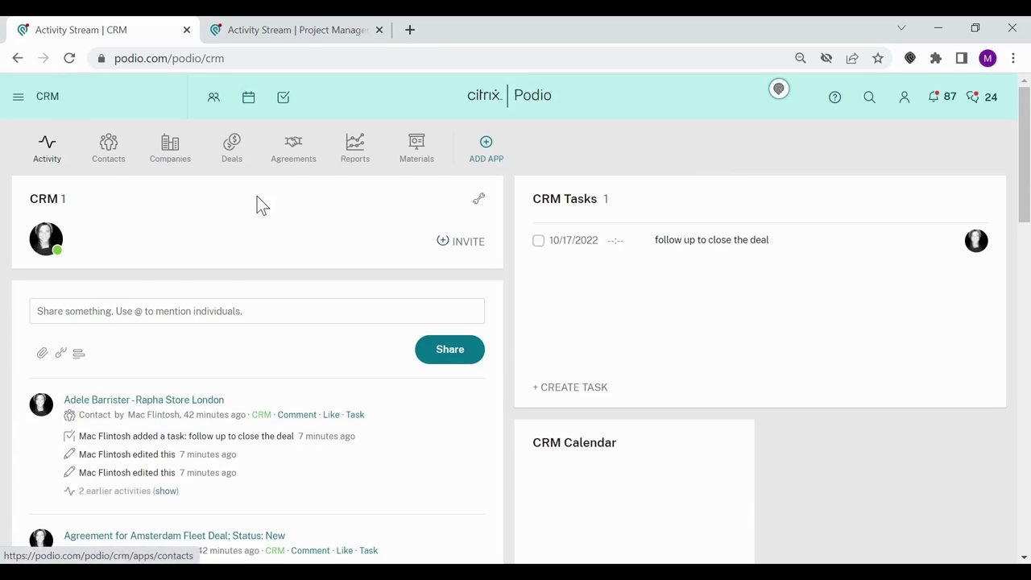
left_click(115, 146)
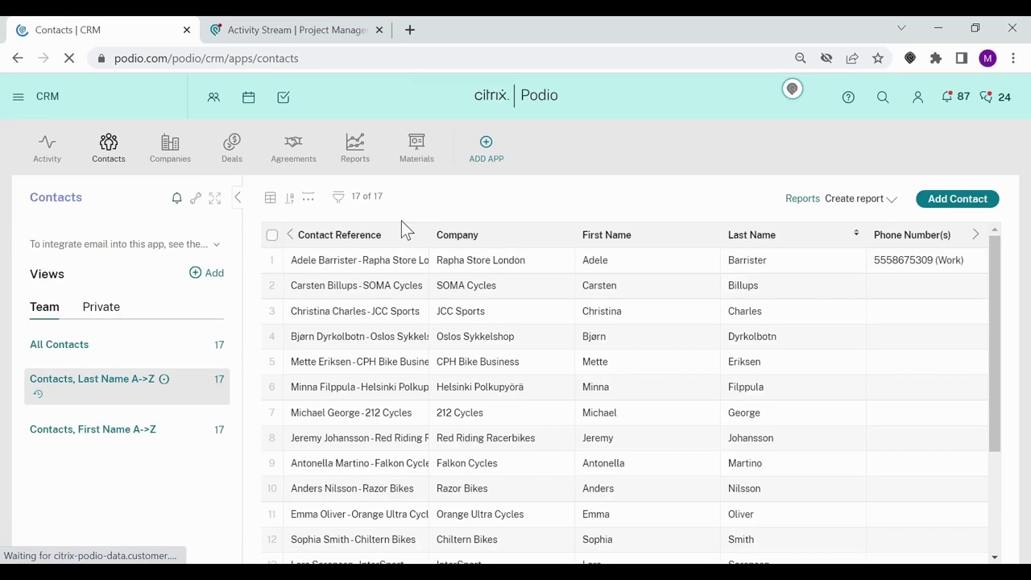
left_click(272, 201)
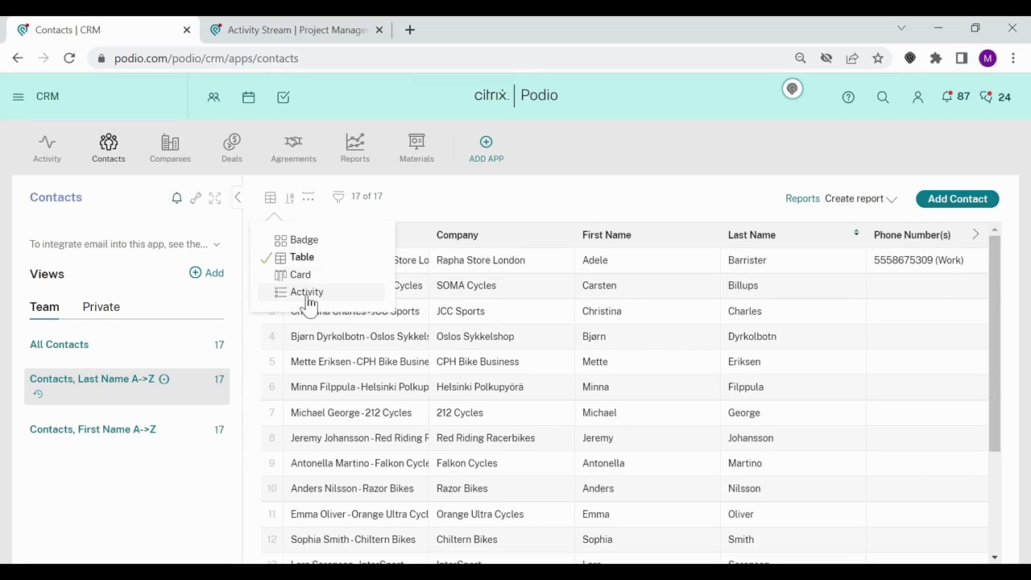
left_click(465, 194)
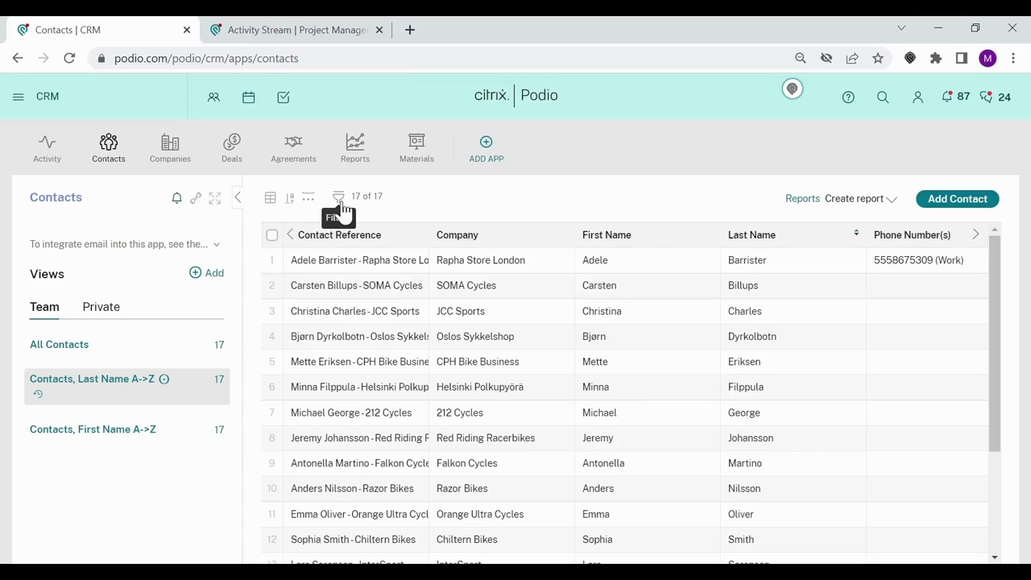
Open the Rapha Store London contact in the first row and mark its task "follow up to close the deal" as complete.
left_click(359, 272)
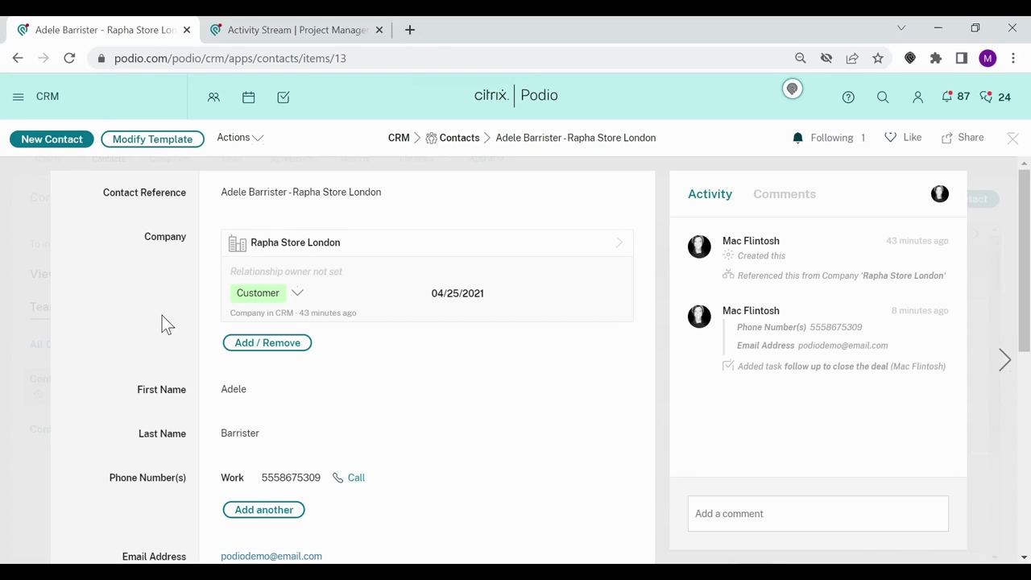
scroll(202, 346, "down", 1)
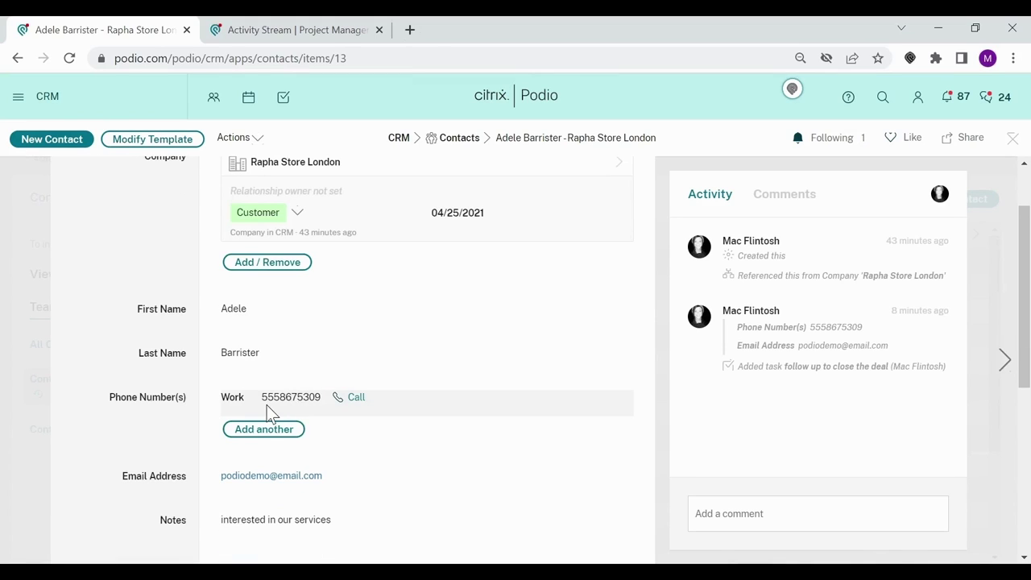
scroll(166, 417, "down", 2)
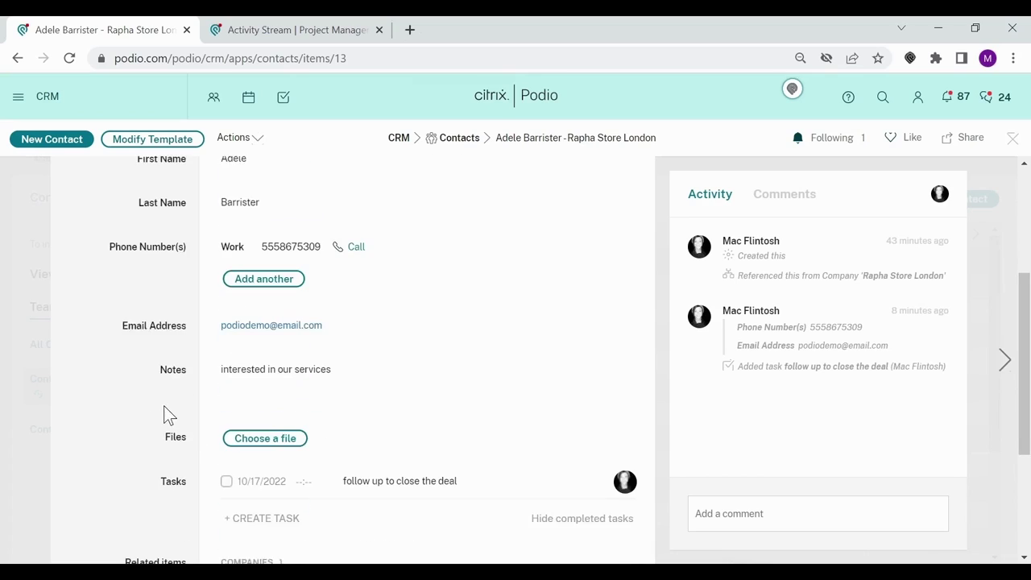
left_click(356, 384)
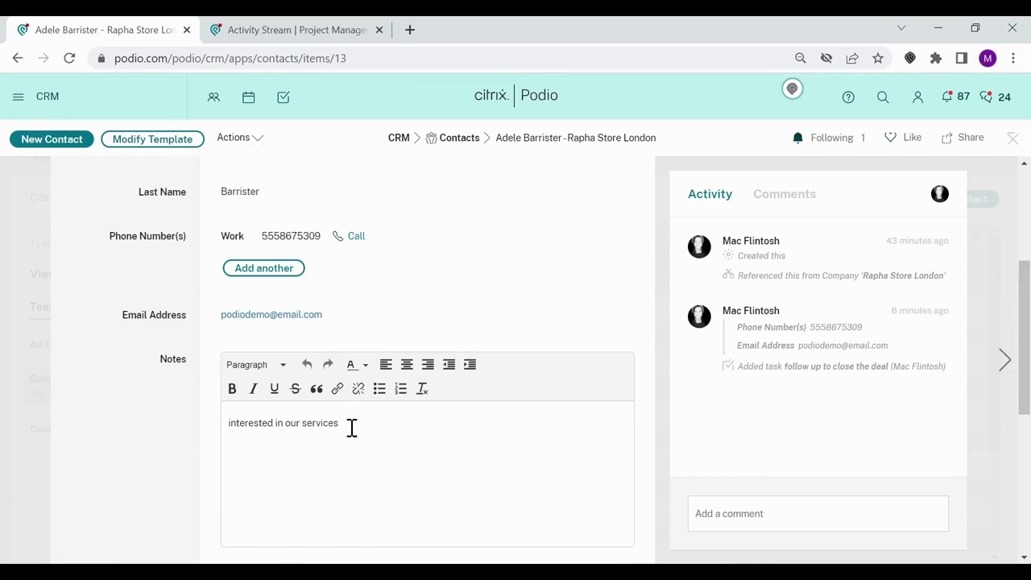
left_click(165, 386)
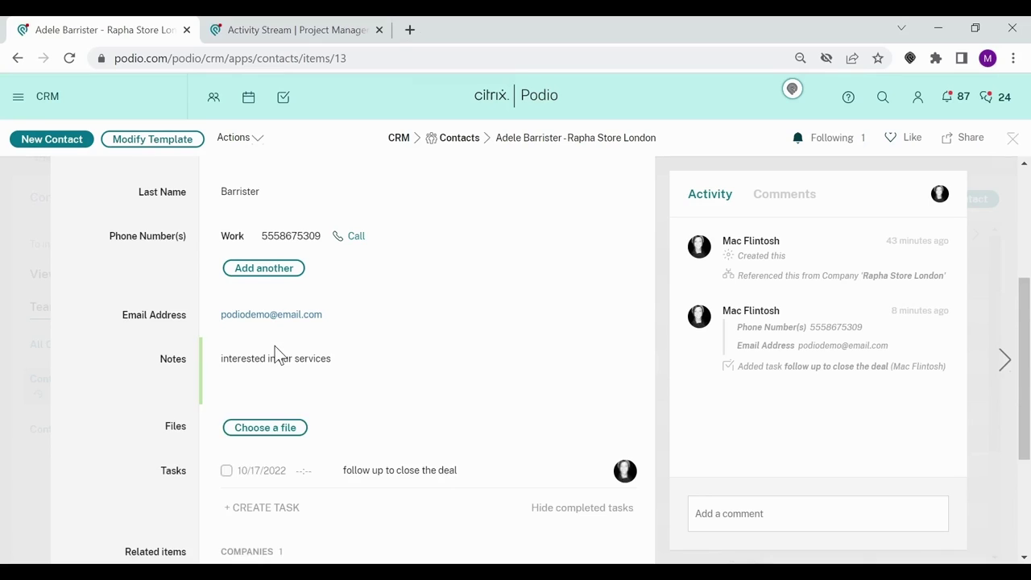
scroll(278, 352, "down", 1)
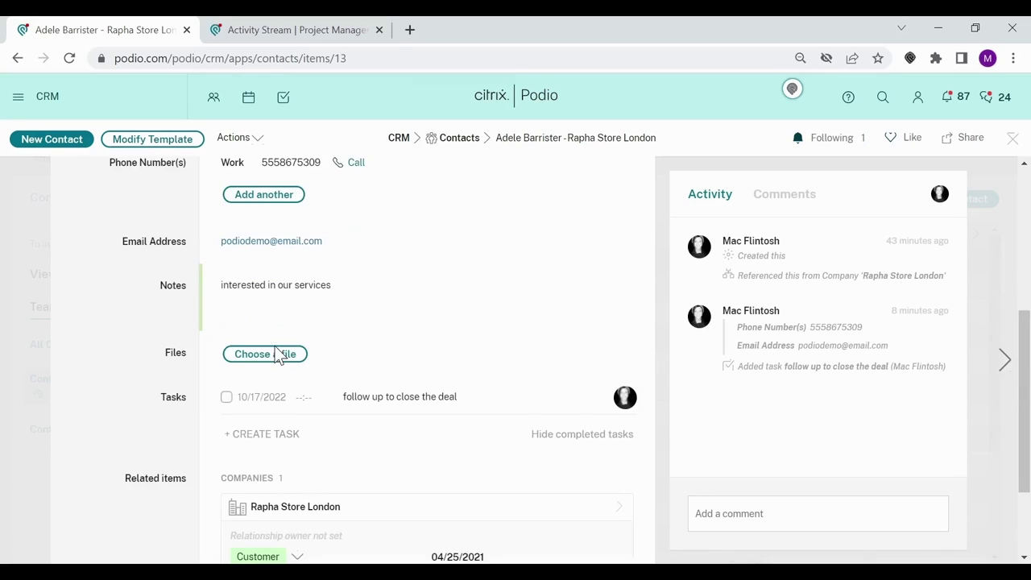
left_click(226, 390)
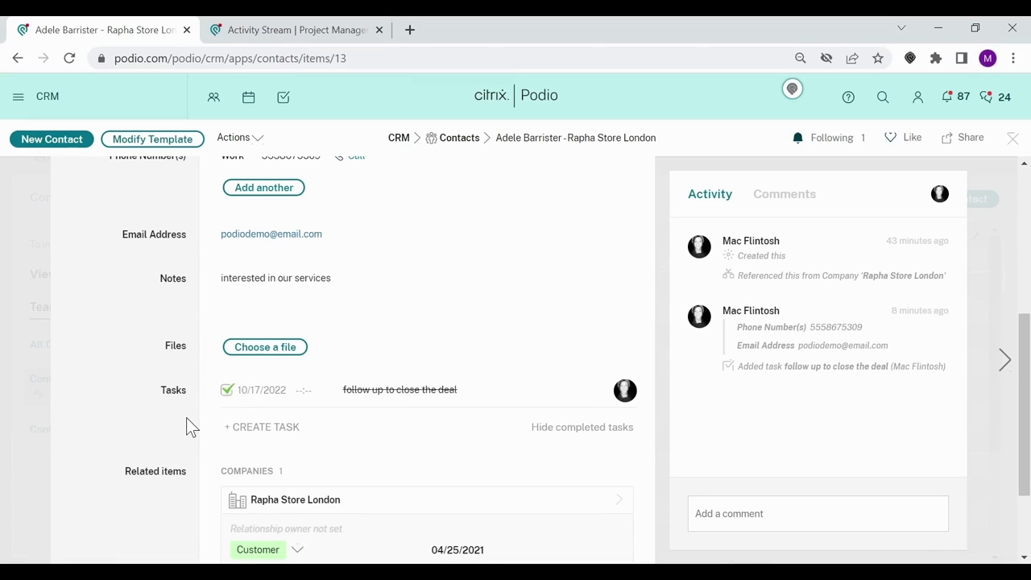
Review the related company record Rapha Store London from the contact's related items, and return to the contact.
scroll(187, 427, "down", 1)
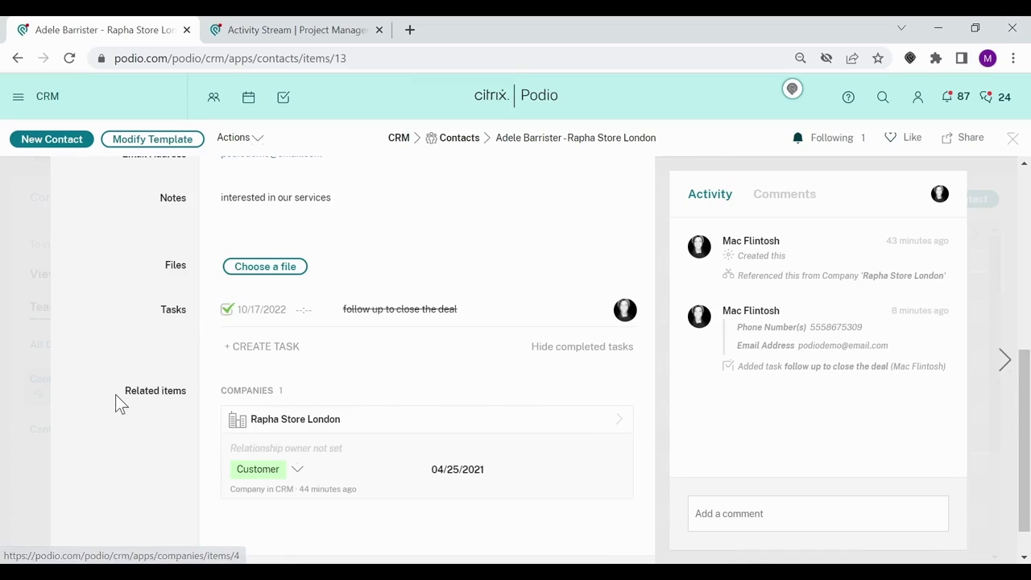
scroll(132, 395, "down", 1)
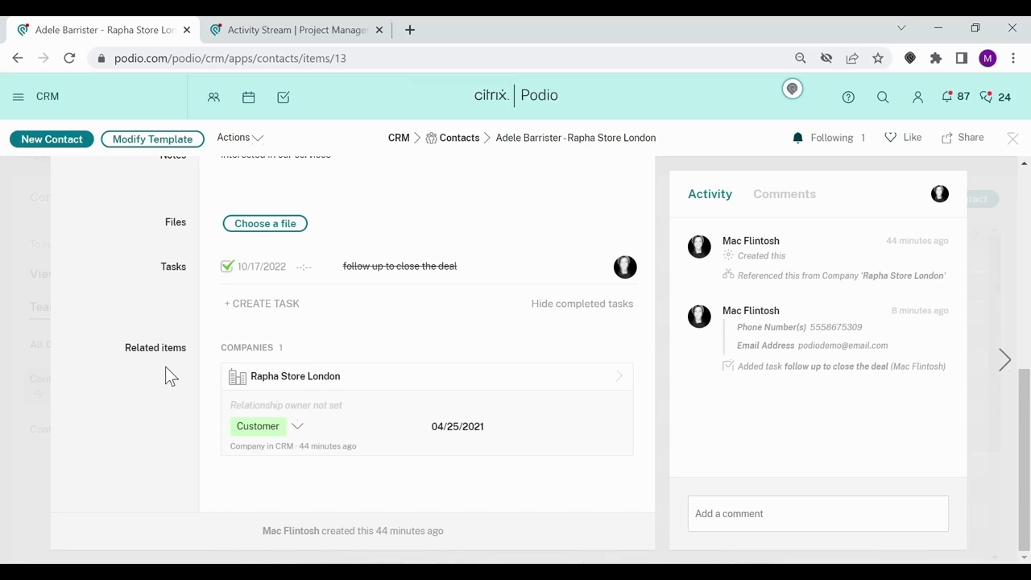
left_click(304, 385)
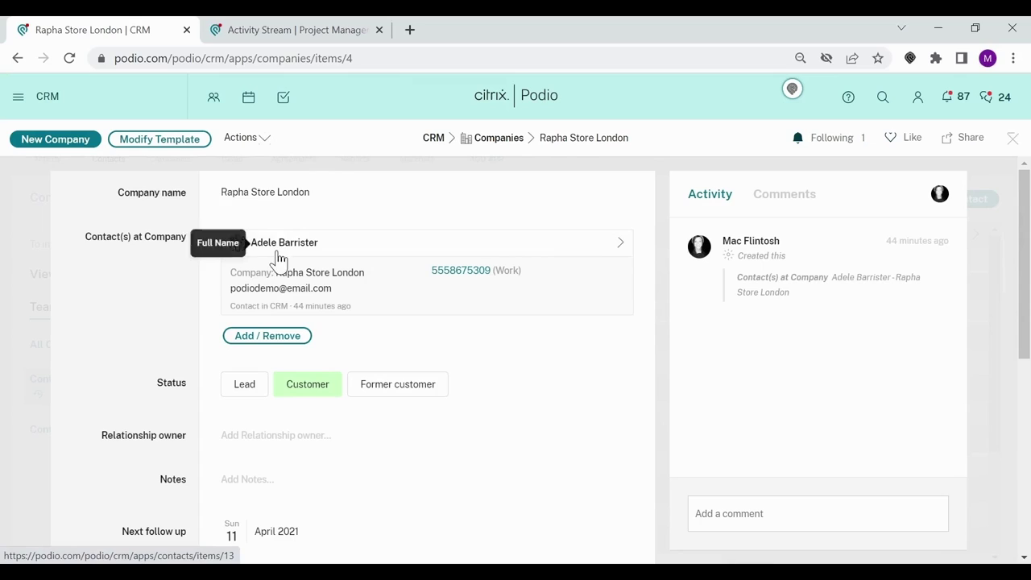
scroll(200, 347, "down", 5)
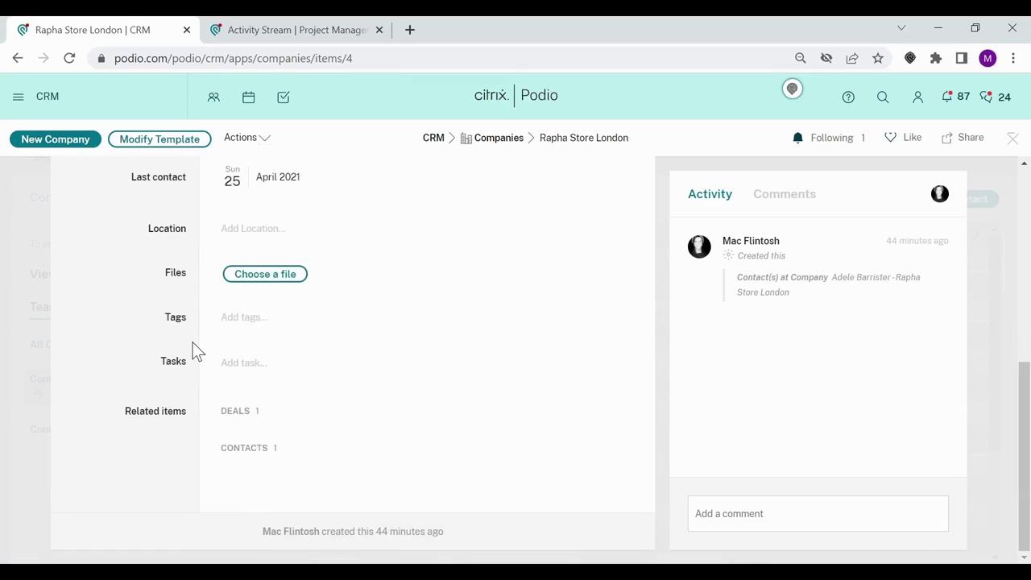
scroll(198, 348, "up", 5)
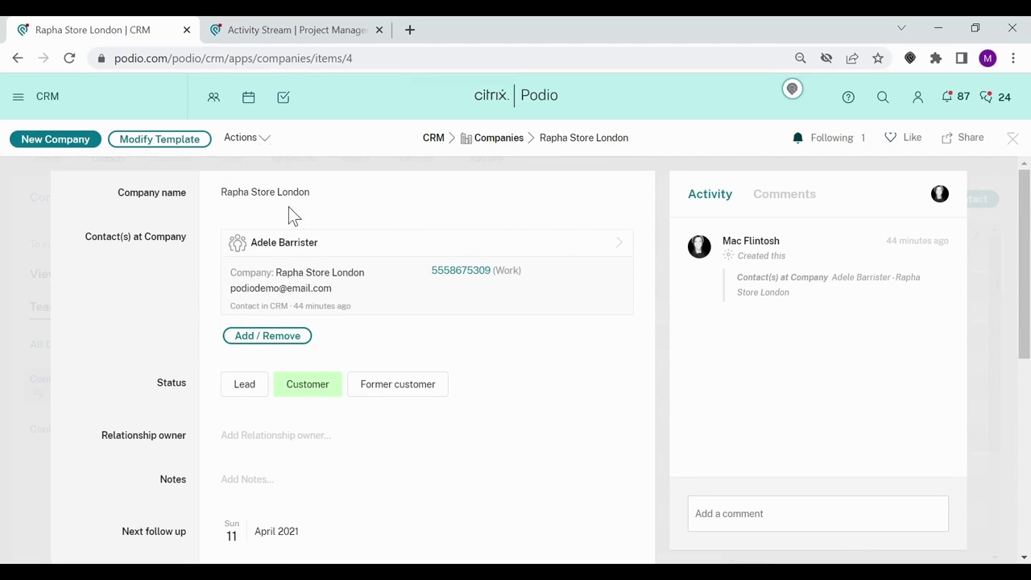
left_click(294, 255)
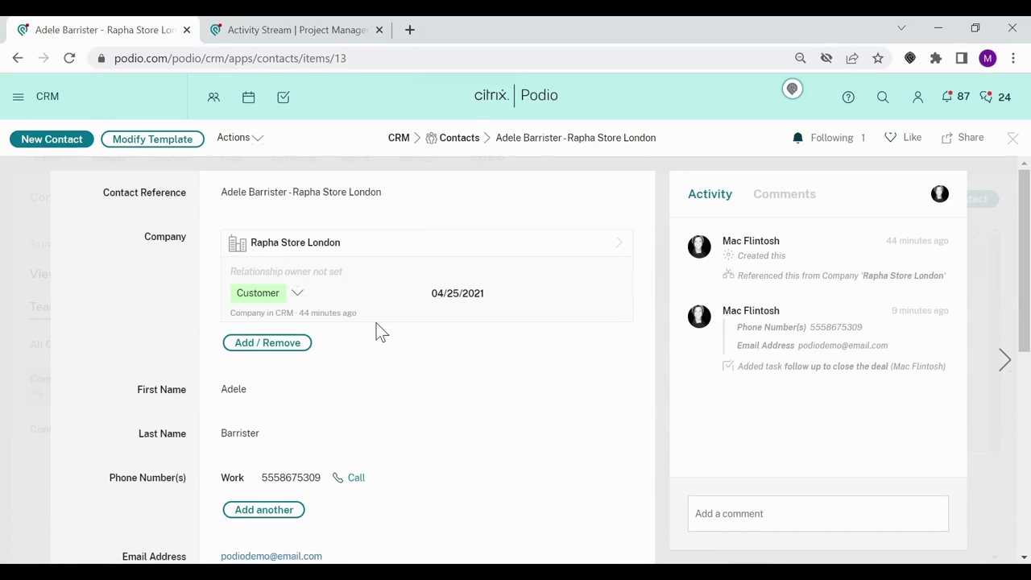
Post the comment "reached out" on the contact's record.
scroll(672, 424, "down", 4)
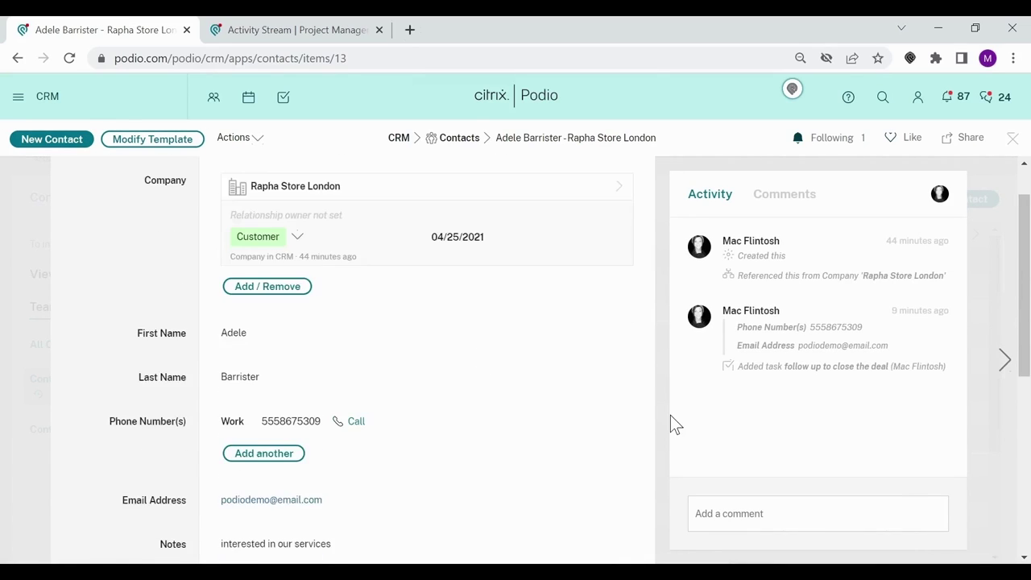
left_click(865, 513)
type("reach")
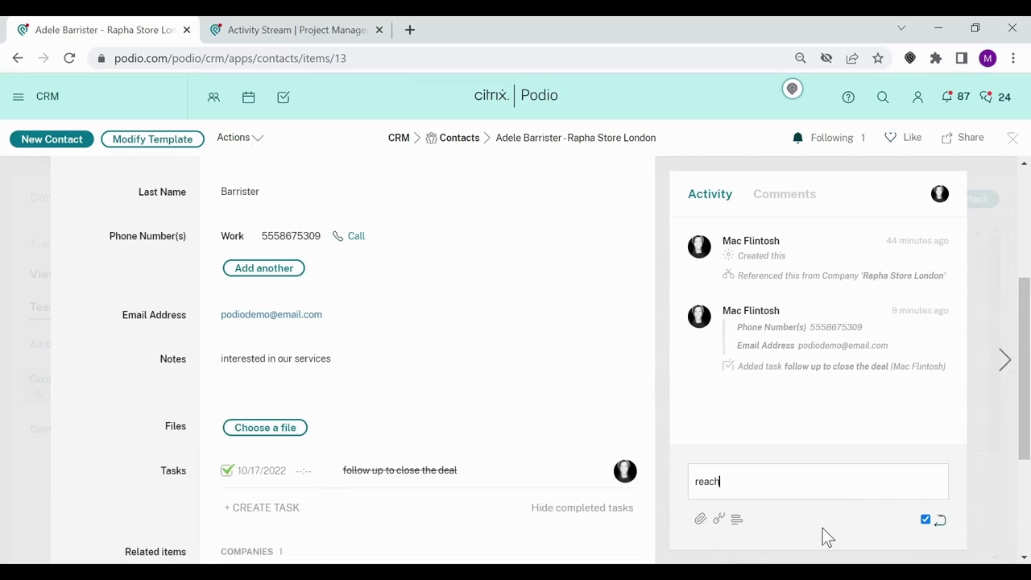
type("ed ott")
key("Return")
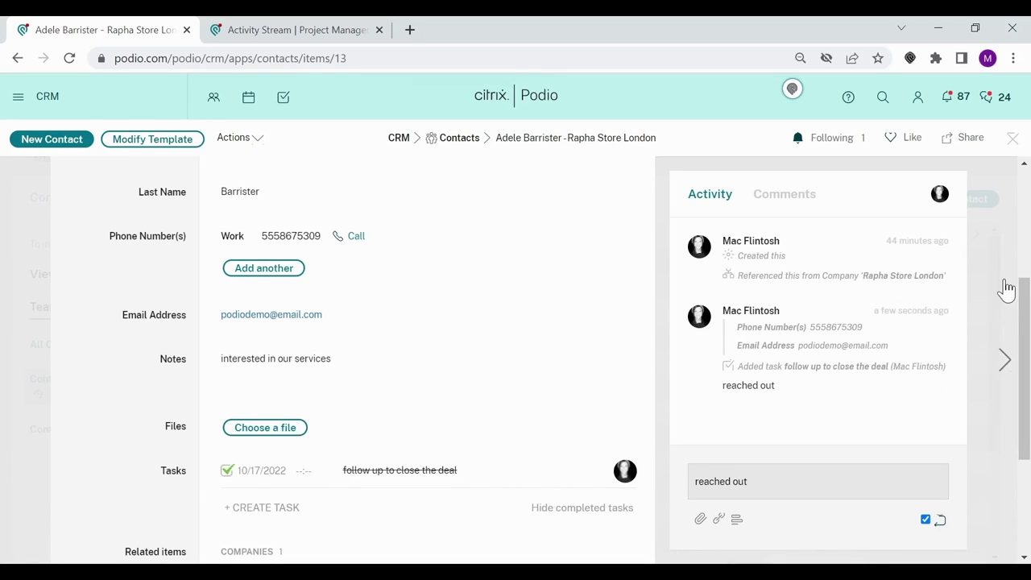
Return to the CRM workspace and start a new deal in the Deals app.
scroll(399, 366, "up", 1)
scroll(399, 366, "up", 3)
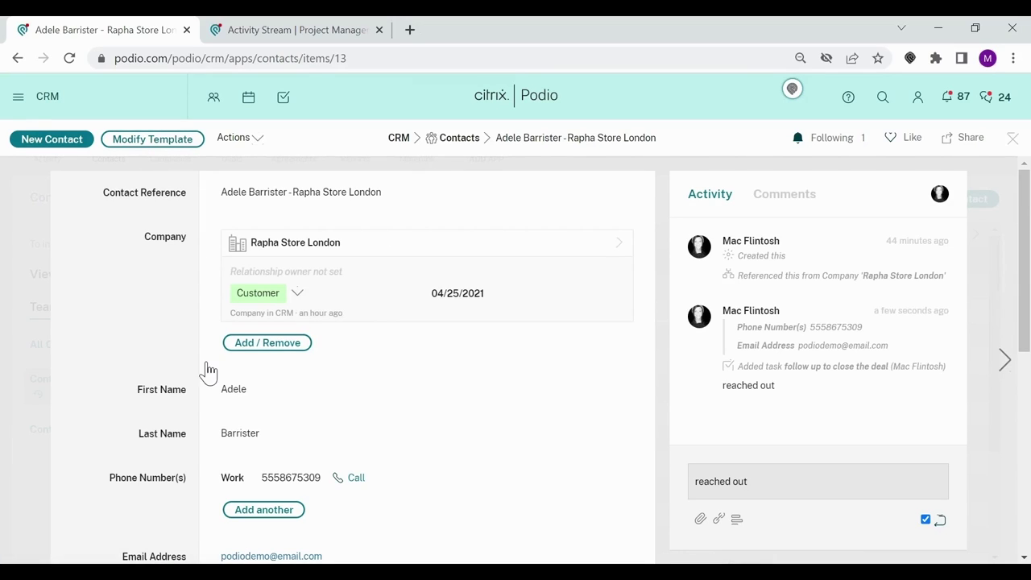
left_click(402, 141)
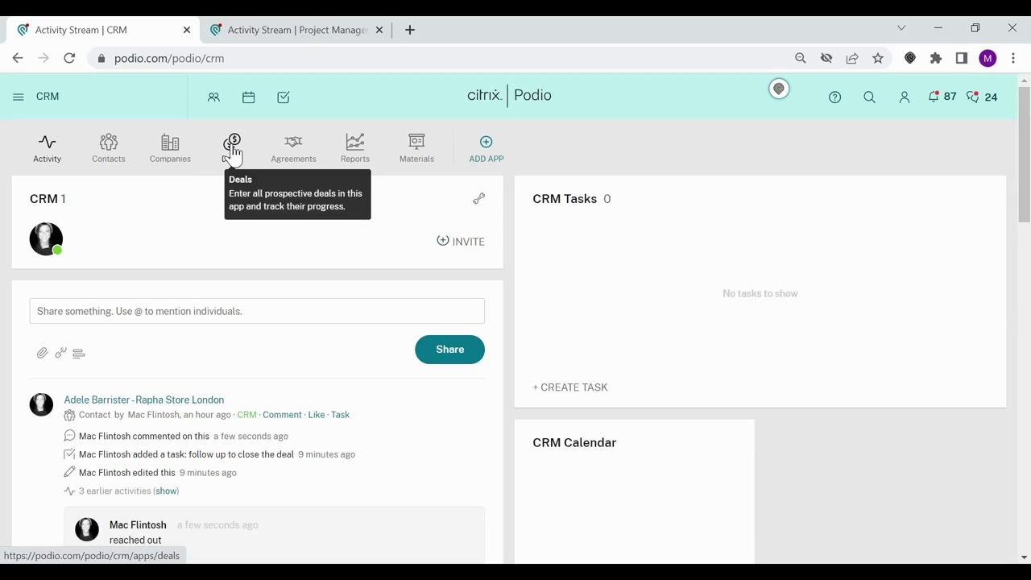
left_click(232, 151)
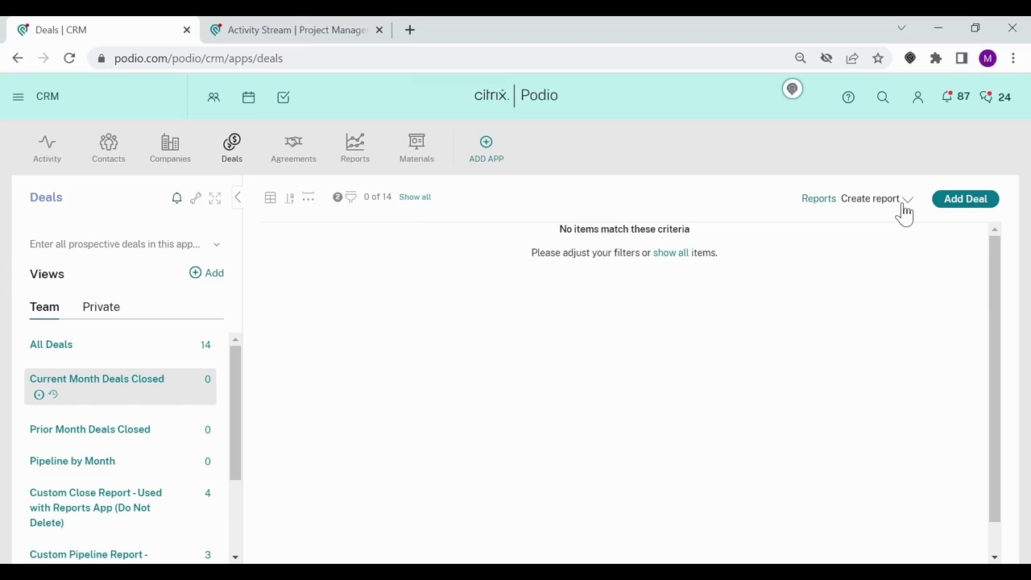
left_click(968, 205)
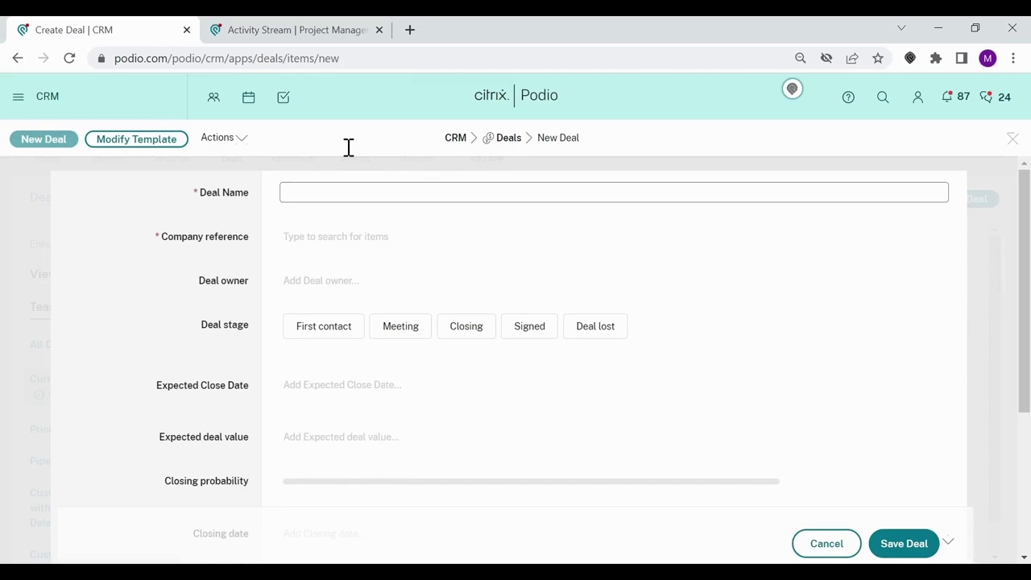
Name the new deal "deal of the century", reference the company Falkon Cycles, and save the deal.
left_click(324, 195)
type("deal of the century")
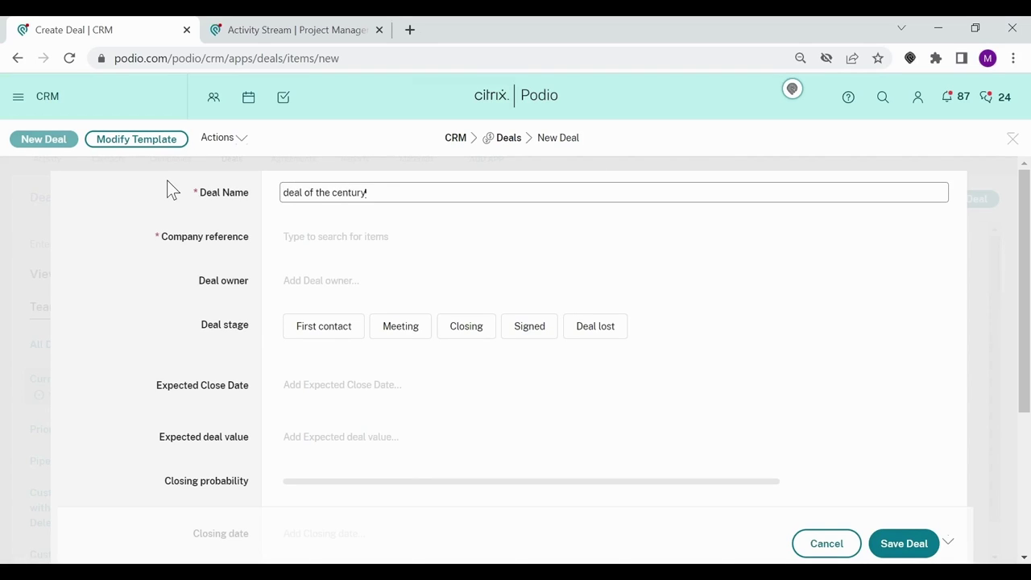
left_click(315, 241)
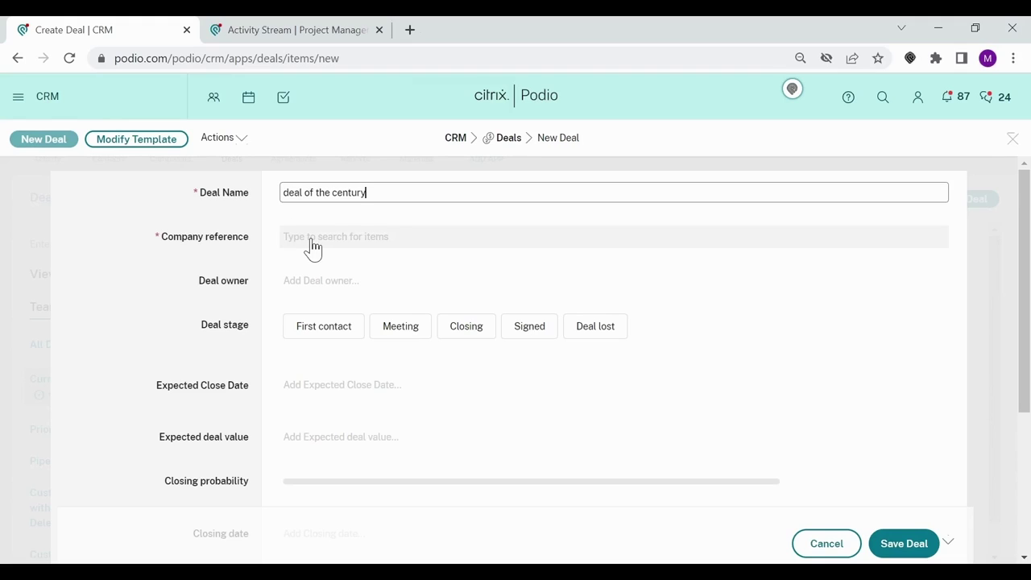
left_click(294, 283)
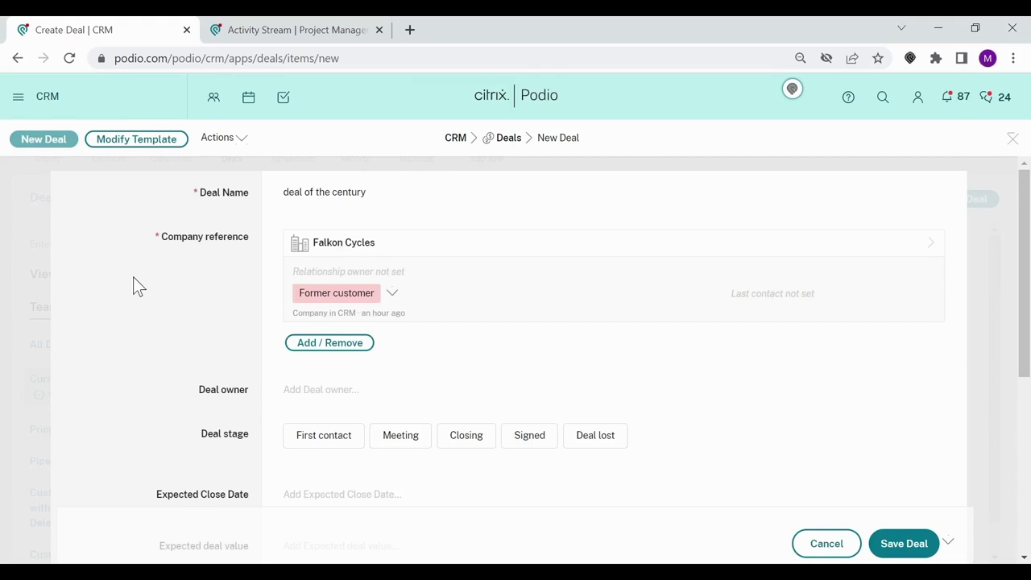
key("ctrl+Return")
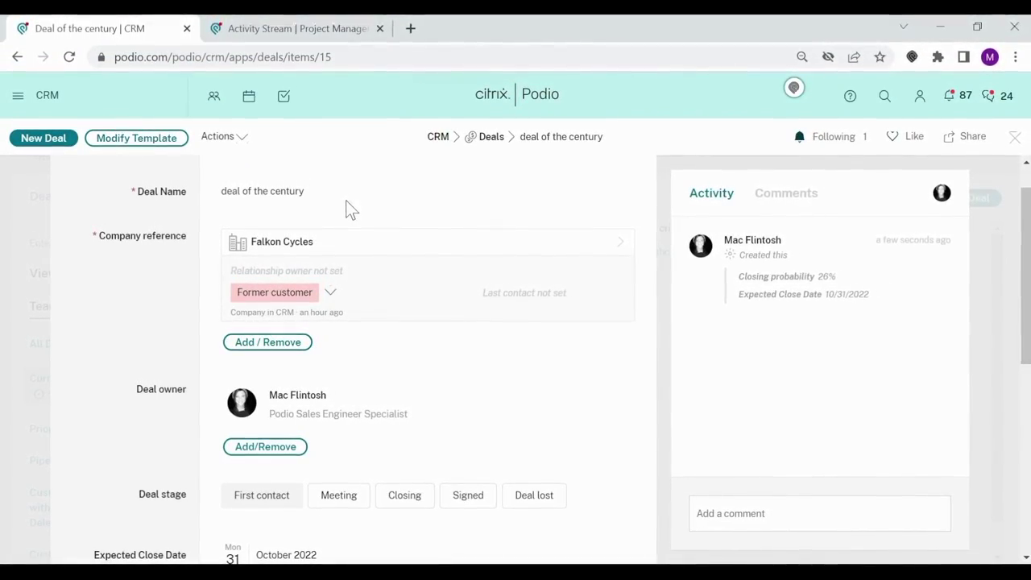
Switch to the Project Management/ Proposals workspace and open the first lead in its Leads app.
scroll(345, 201, "up", 1)
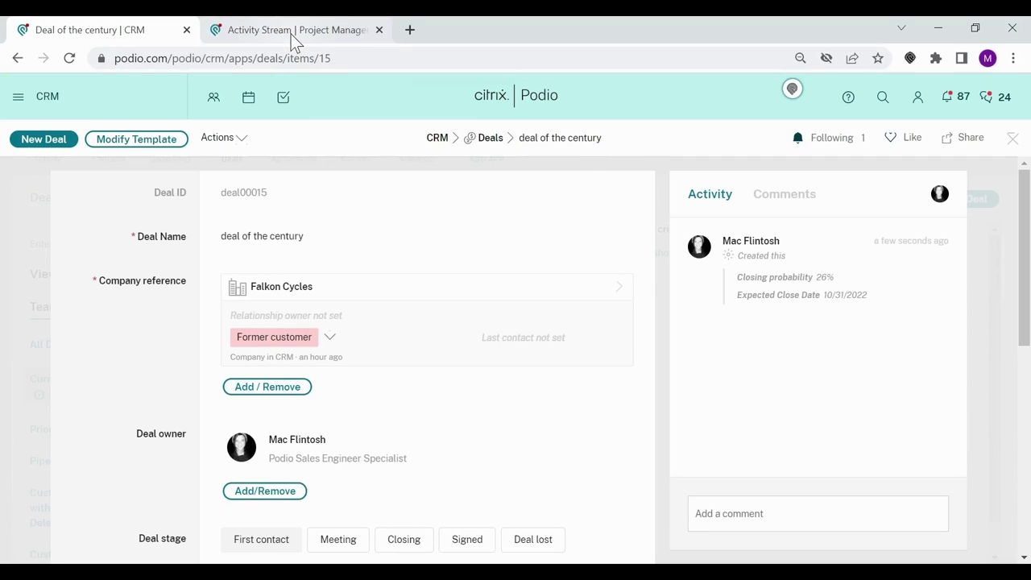
left_click(291, 33)
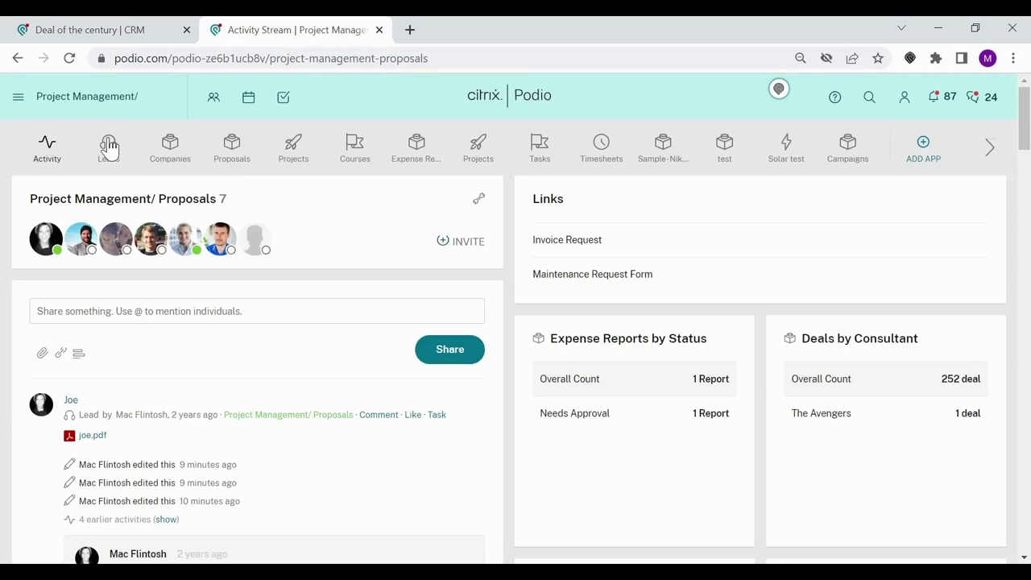
left_click(108, 147)
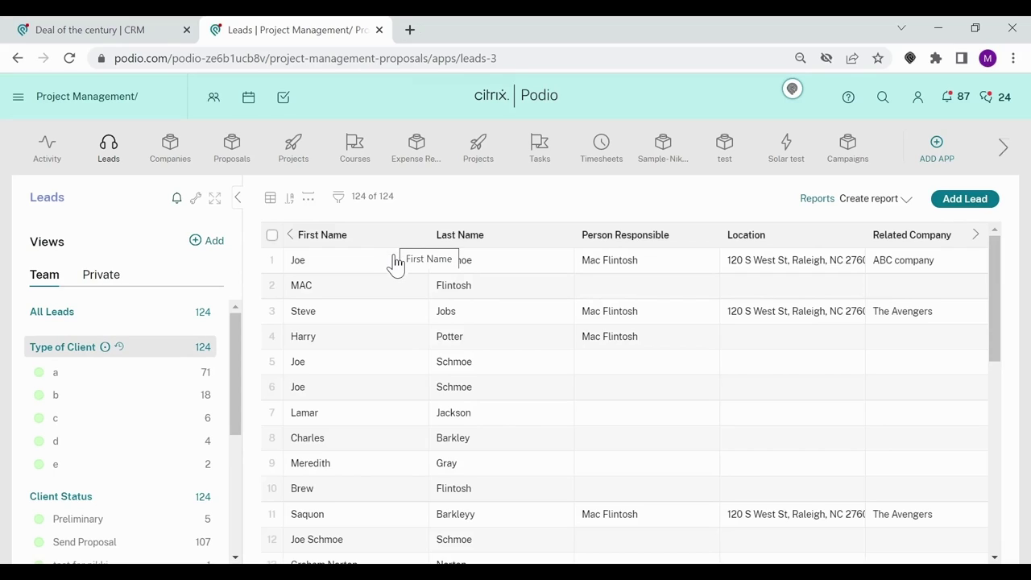
left_click(394, 256)
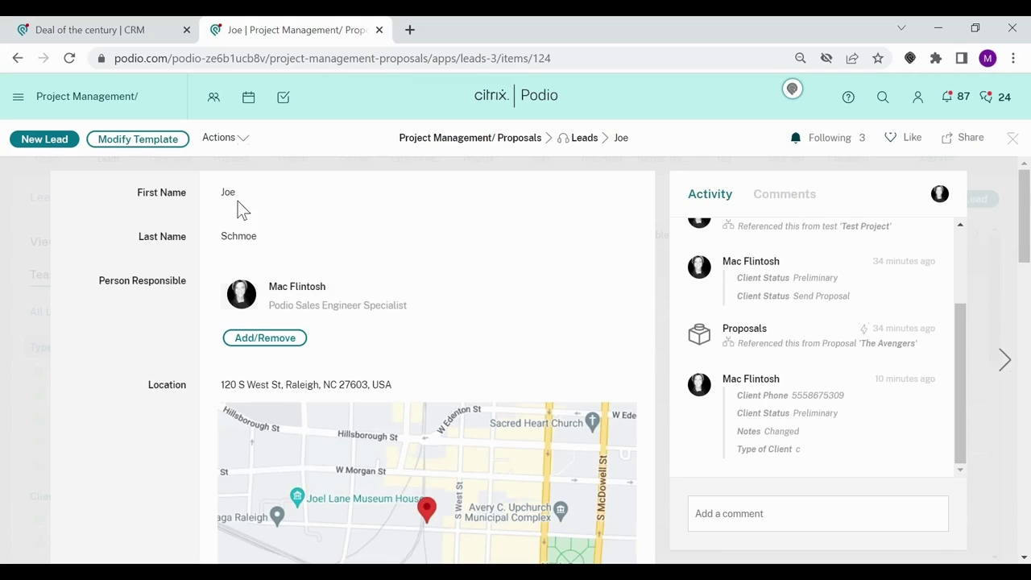
Review the lead's location and company details and select Existing Client as its Lead Type.
scroll(147, 372, "down", 1)
scroll(147, 368, "down", 2)
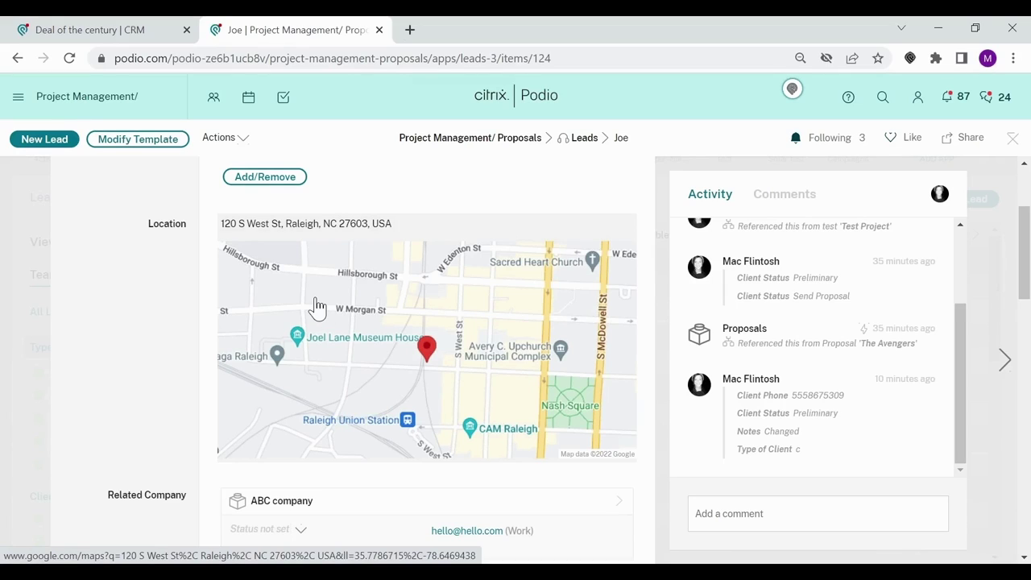
scroll(317, 307, "down", 5)
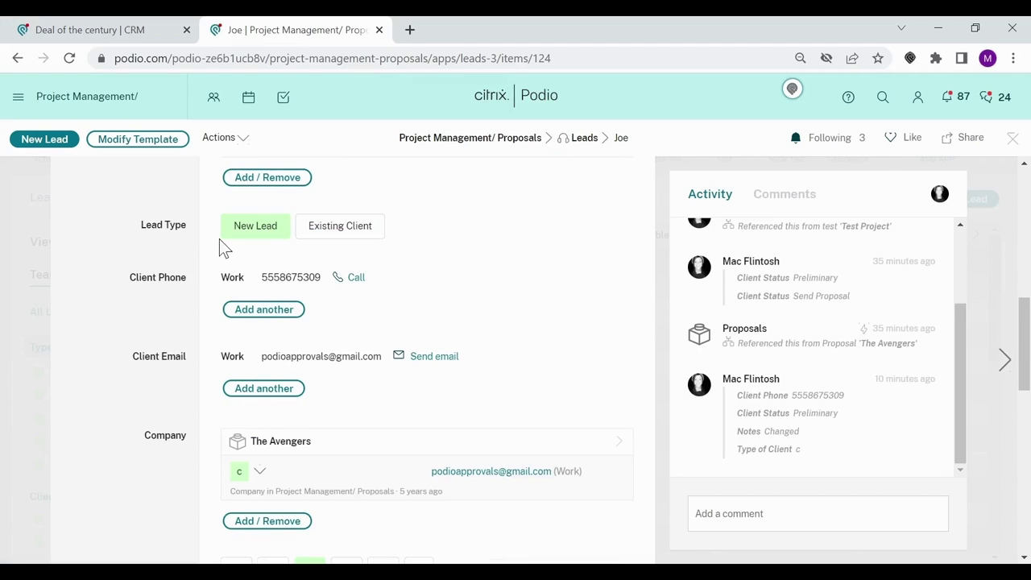
left_click(342, 236)
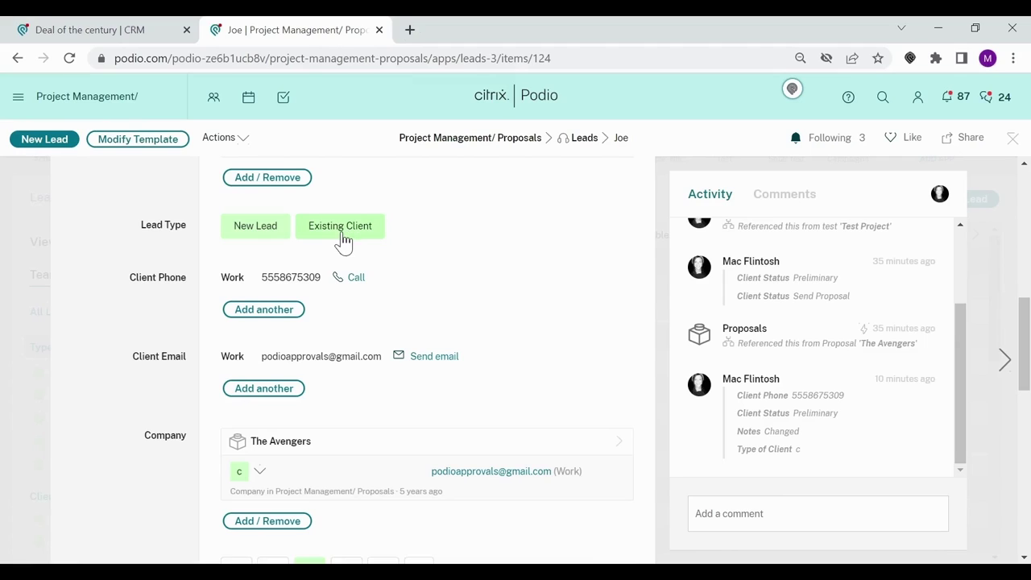
Deselect Existing Client as the lead's Lead Type and review its client type, client status, notes and files.
left_click(341, 237)
scroll(176, 320, "down", 1)
scroll(174, 320, "down", 3)
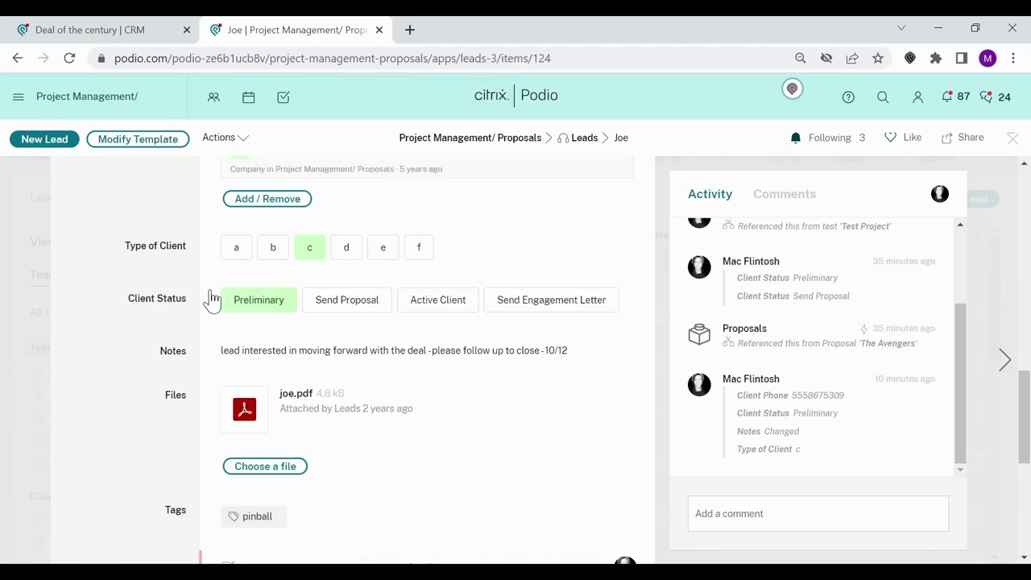
left_click(383, 247)
scroll(161, 391, "down", 2)
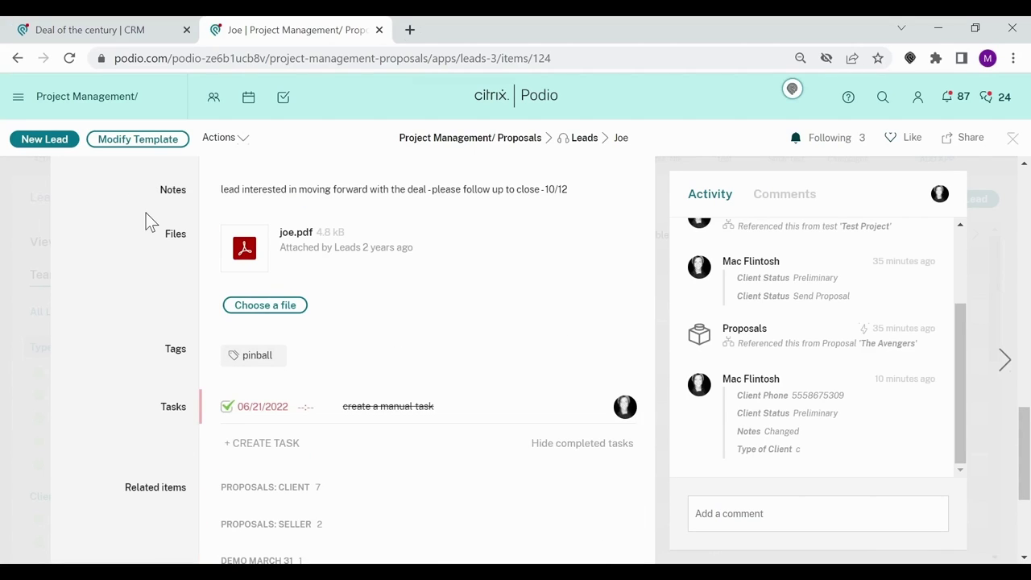
Look through the online file services available for attaching files to the lead, leaving without attaching anything.
left_click(260, 314)
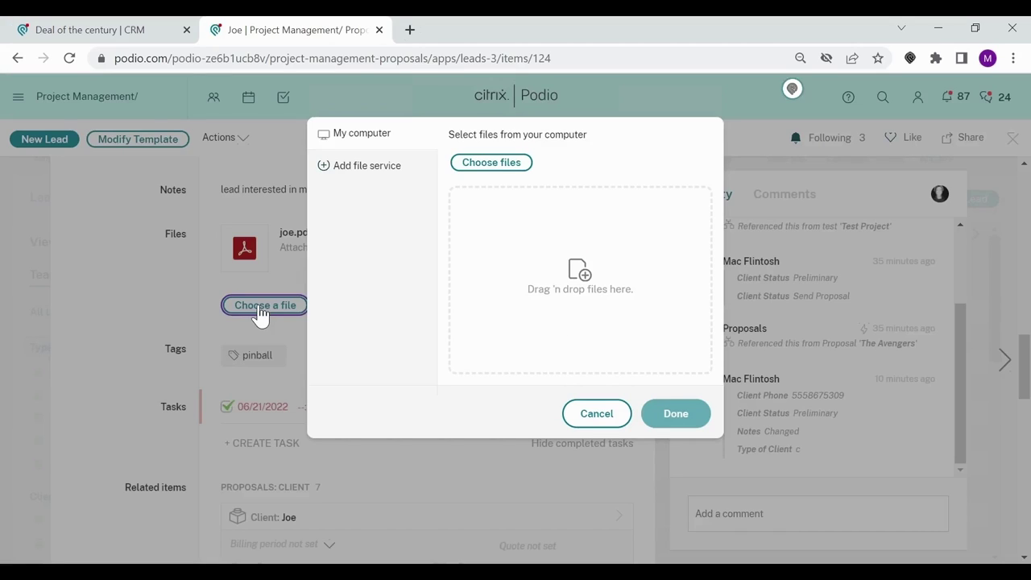
left_click(381, 236)
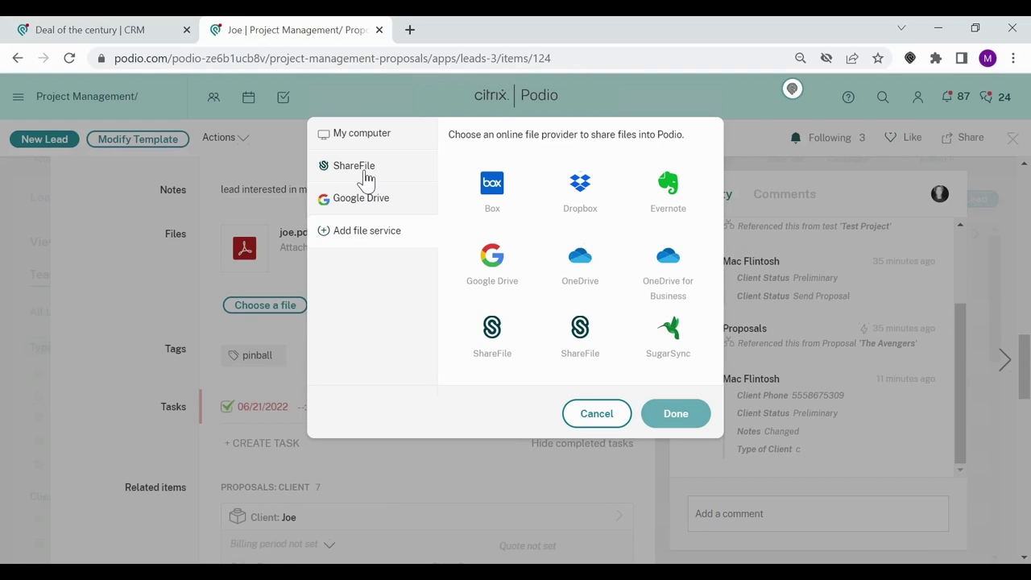
left_click(600, 419)
Review the lead's tasks and related items, and set its Client Status to Send Proposal.
scroll(240, 419, "down", 2)
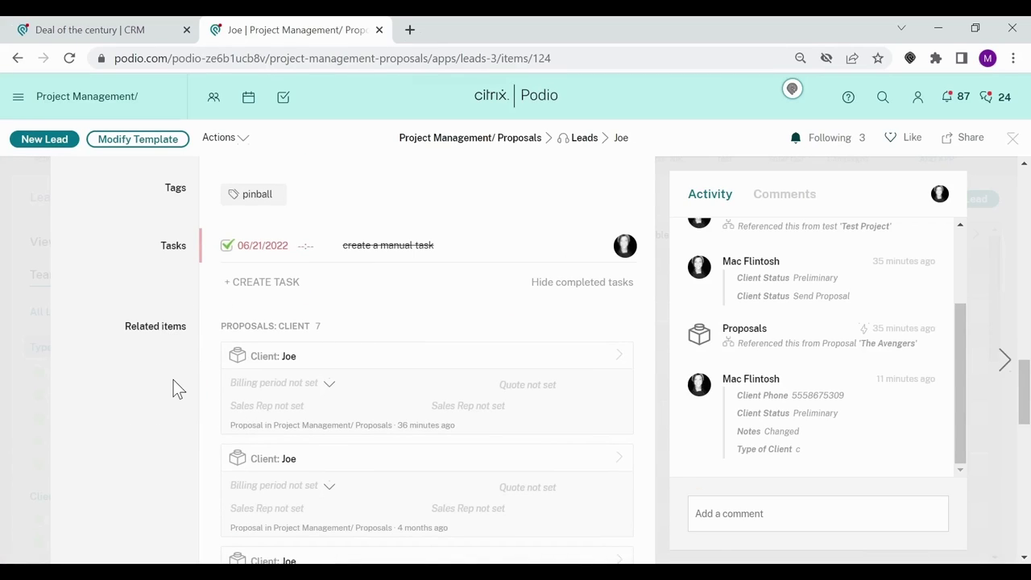
scroll(174, 383, "up", 7)
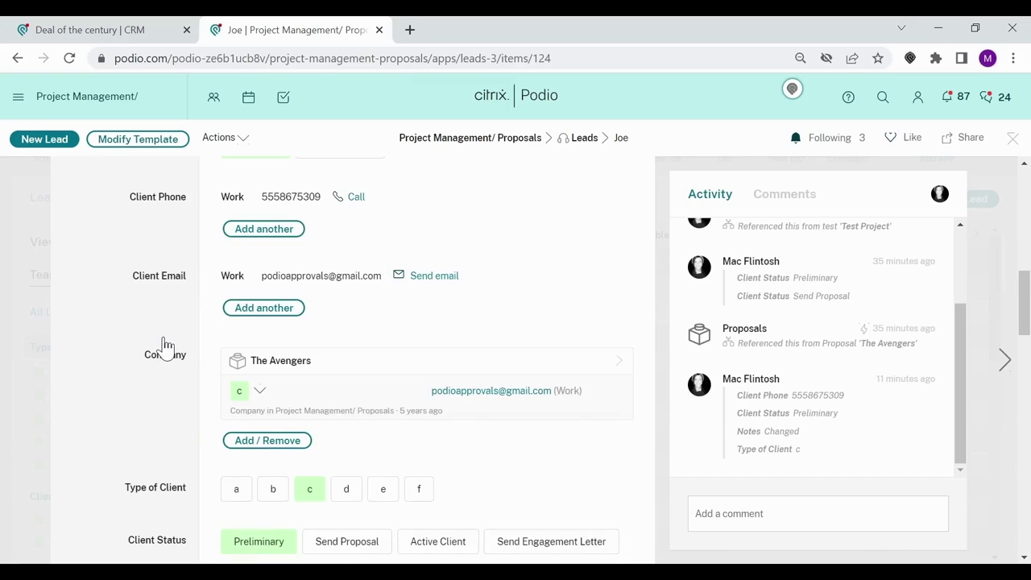
scroll(175, 342, "up", 1)
scroll(176, 342, "down", 1)
scroll(161, 371, "down", 1)
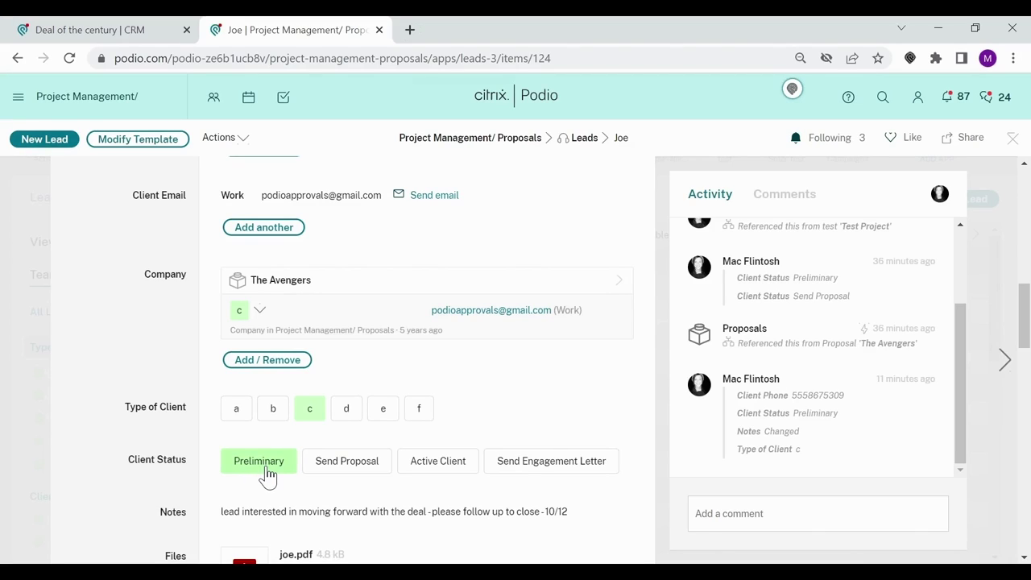
left_click(323, 472)
left_click(355, 467)
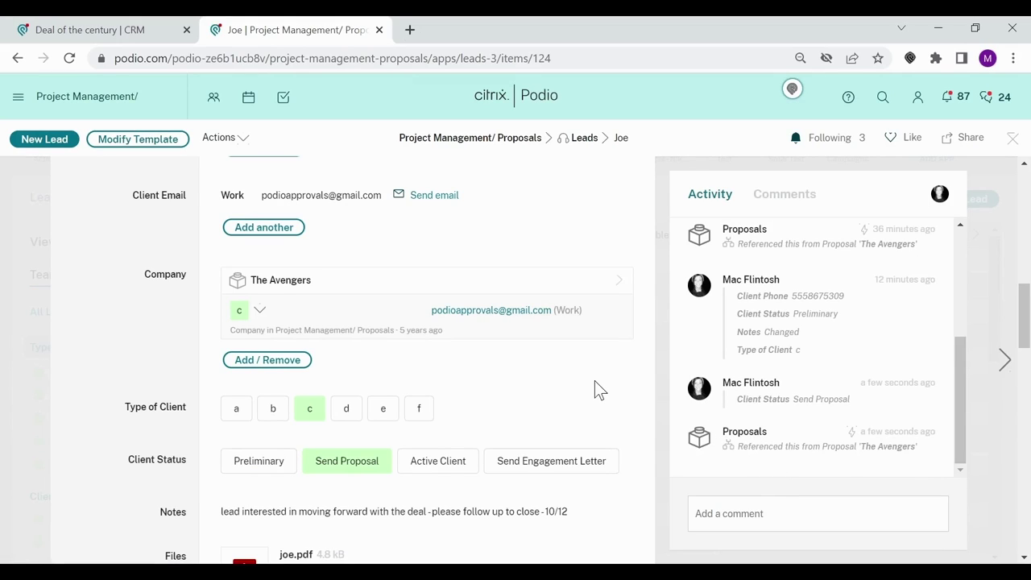
Open the newly referenced The Avengers proposal from the lead's activity and review its fields.
left_click(890, 447)
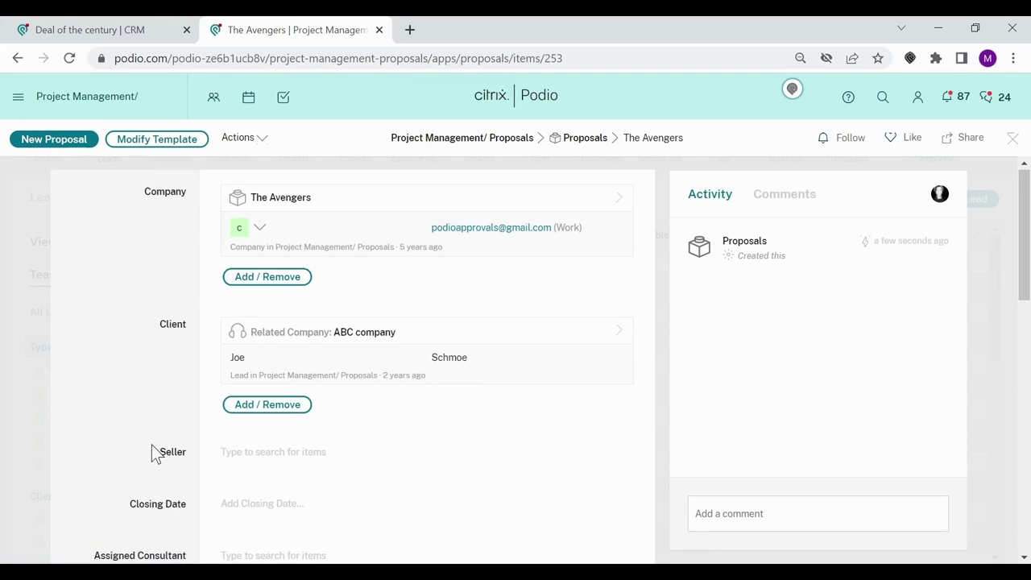
scroll(157, 442, "down", 4)
scroll(164, 432, "down", 2)
scroll(162, 433, "down", 1)
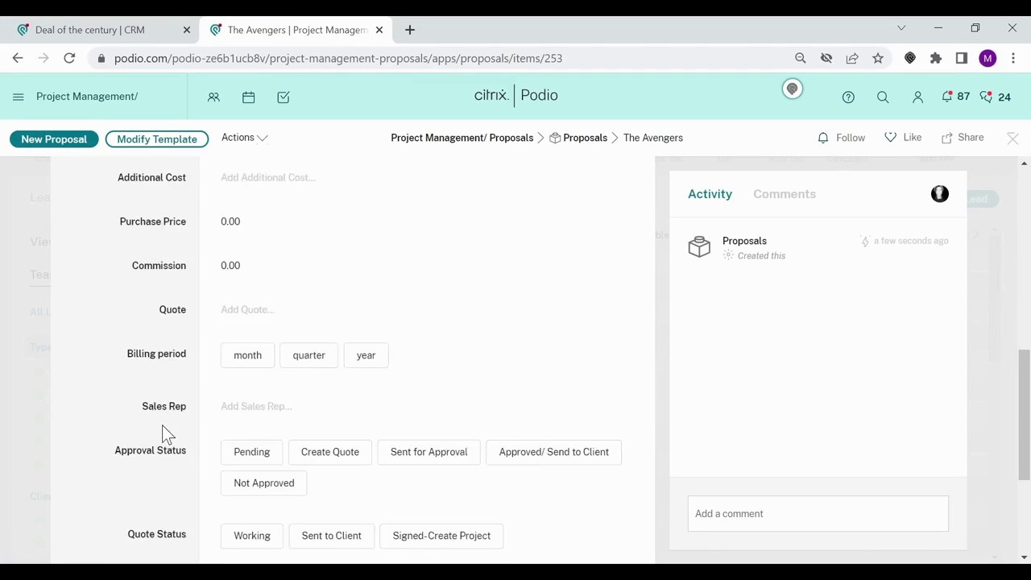
scroll(161, 432, "up", 7)
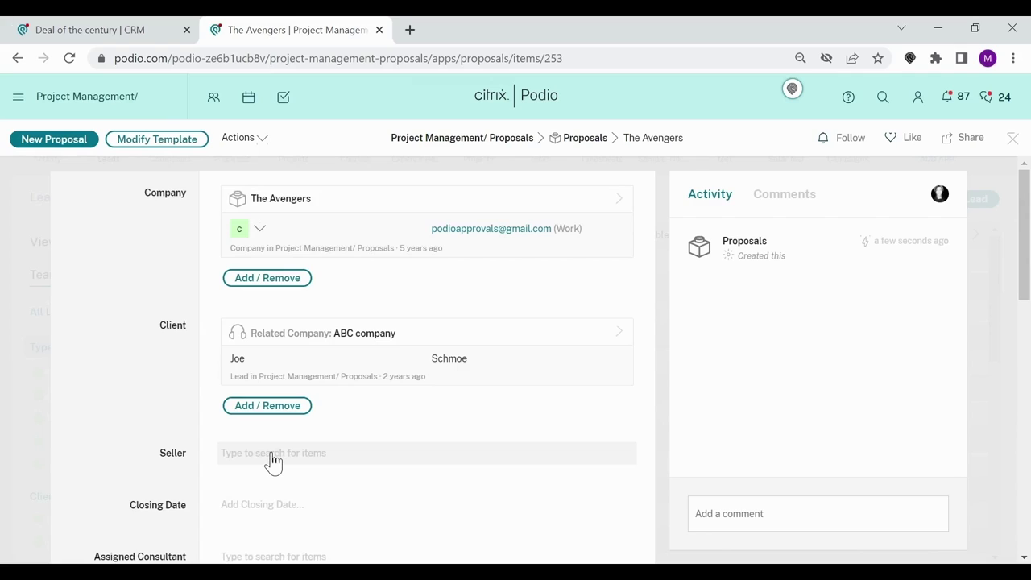
Set the proposal's Seller to the lead related to ABC company.
left_click(274, 455)
left_click(263, 497)
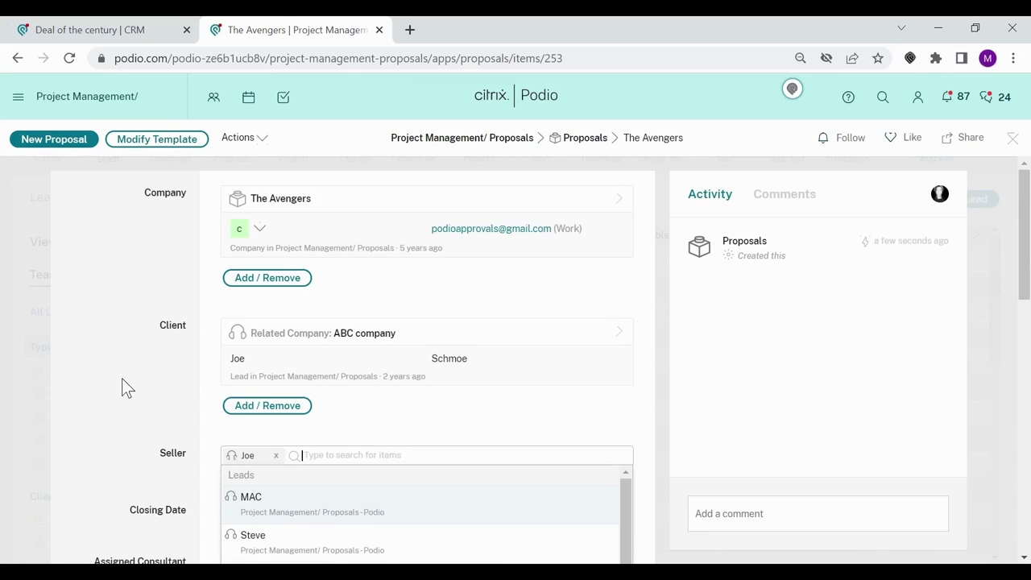
left_click(125, 388)
scroll(274, 478, "down", 3)
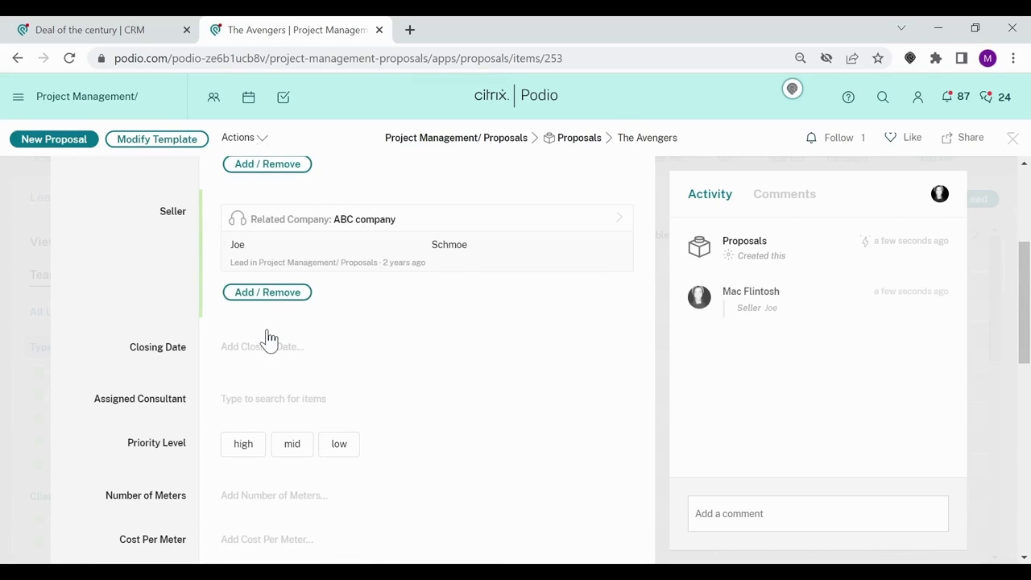
left_click(270, 404)
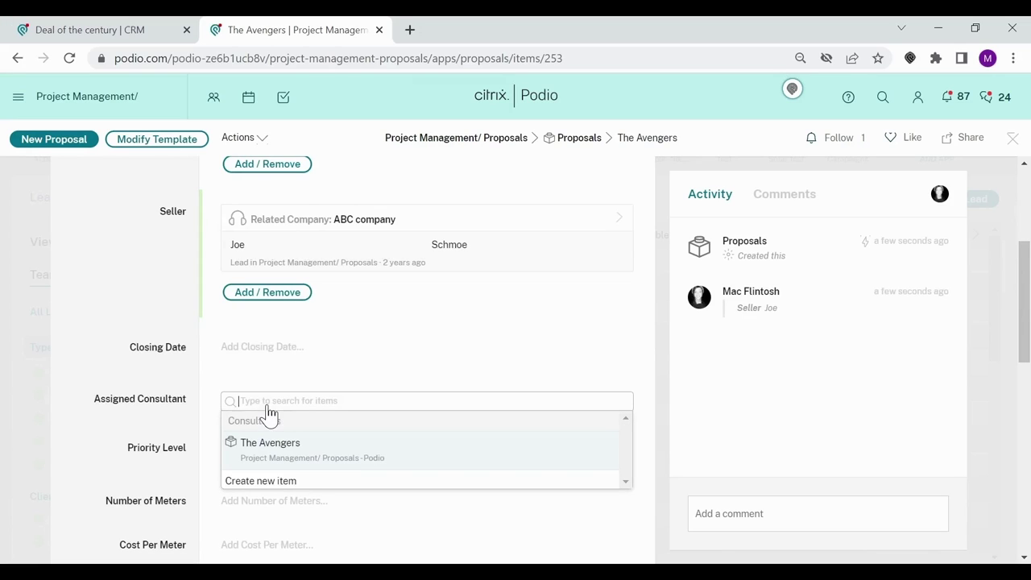
left_click(198, 378)
Enter 130 for Number of Meters, $15 for Cost Per Meter and $500 for Additional Cost on the proposal.
scroll(318, 346, "down", 2)
left_click(315, 343)
type("130")
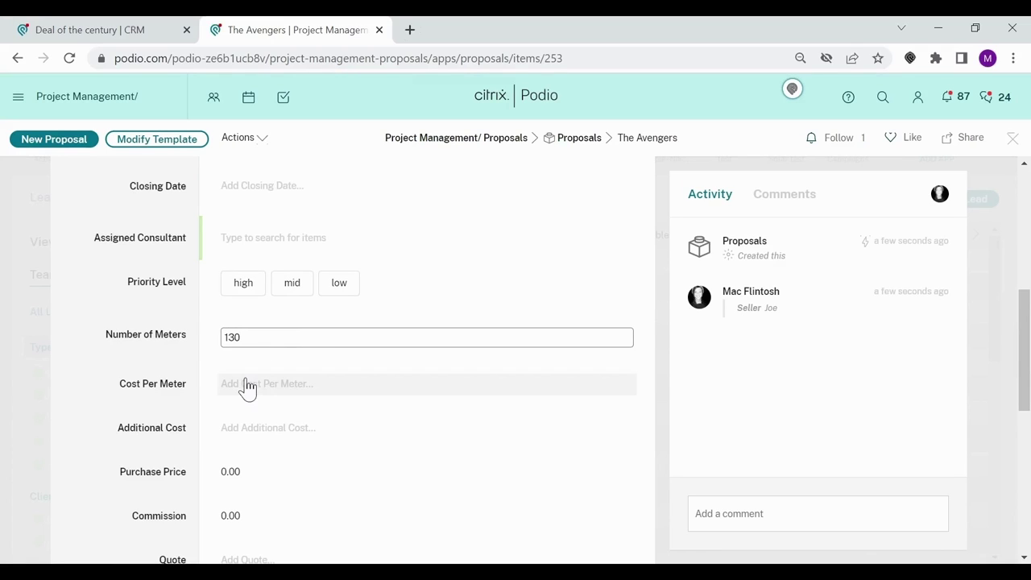
left_click(274, 380)
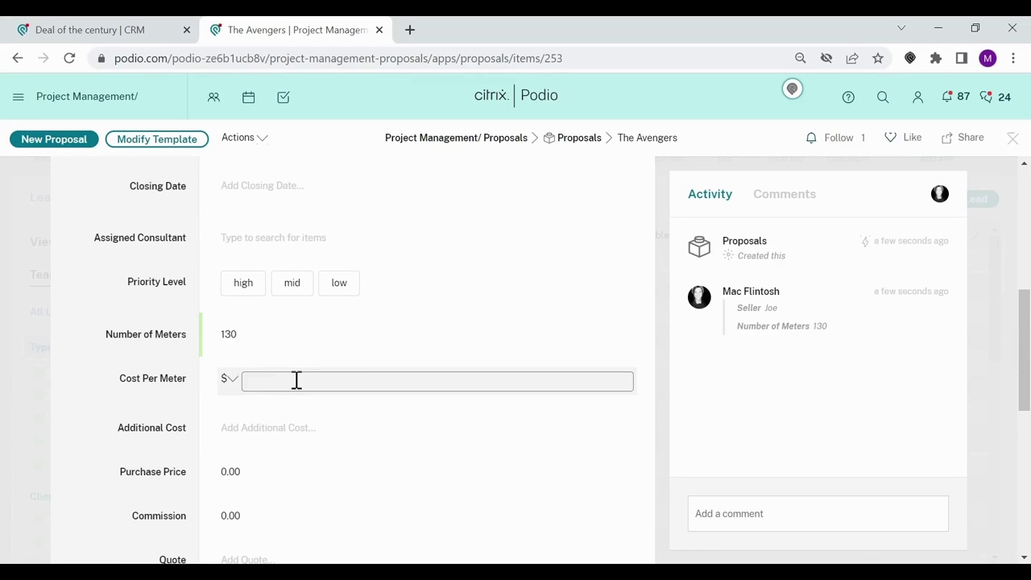
type("15")
key("Tab")
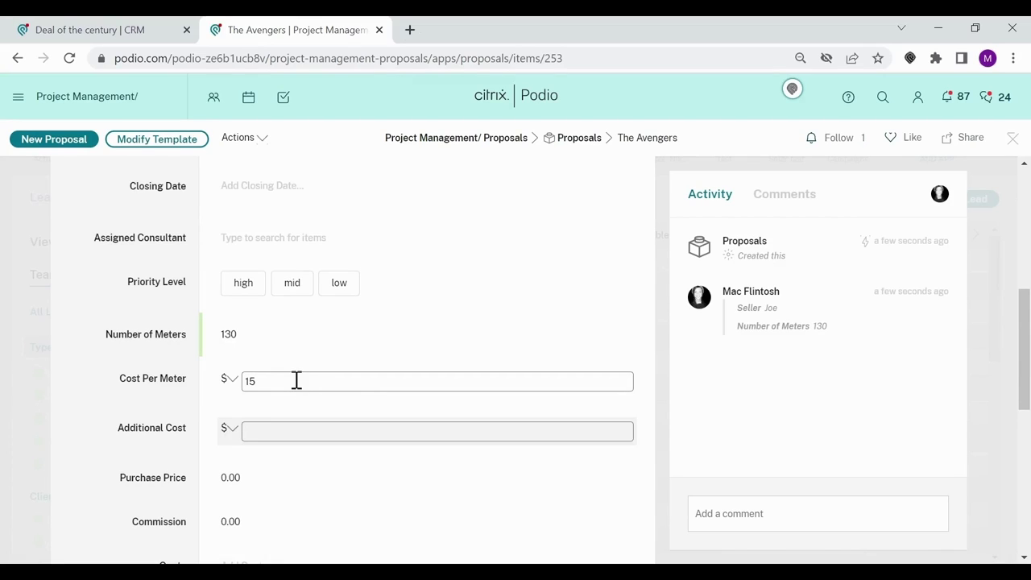
type("500")
left_click(111, 359)
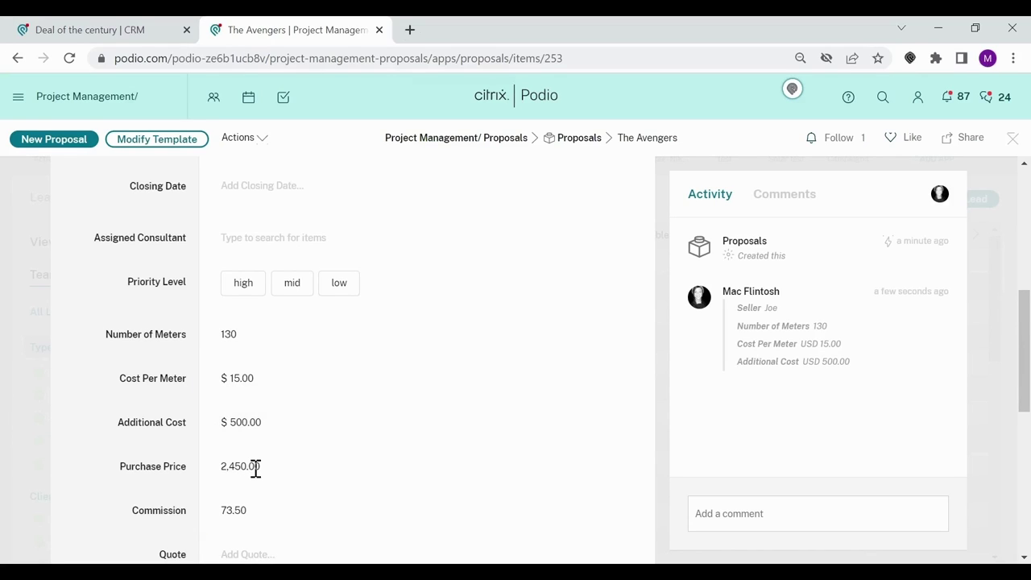
Set the proposal's Billing period to month and assign the first suggested member as Sales Rep.
scroll(255, 467, "down", 2)
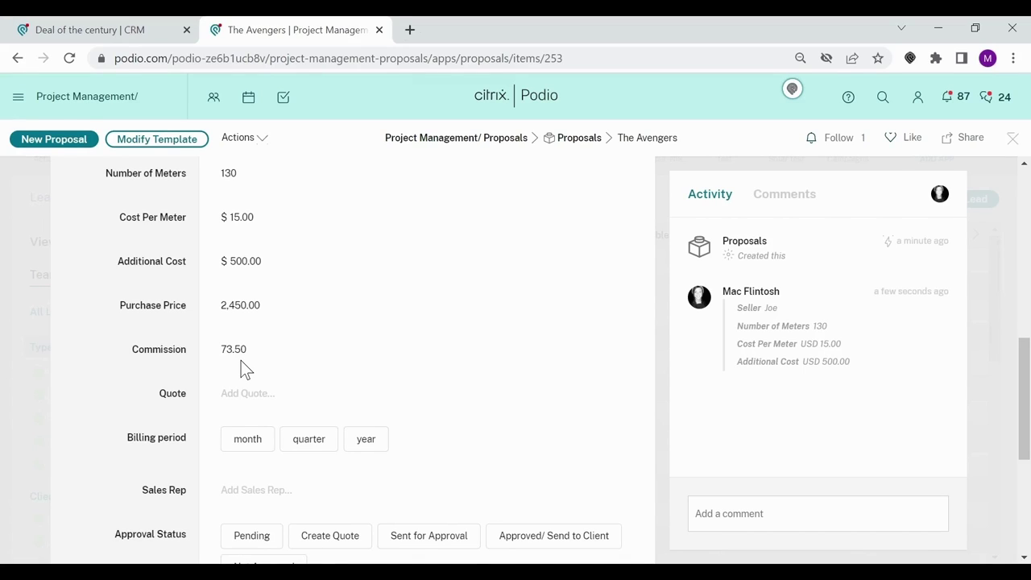
scroll(243, 348, "down", 1)
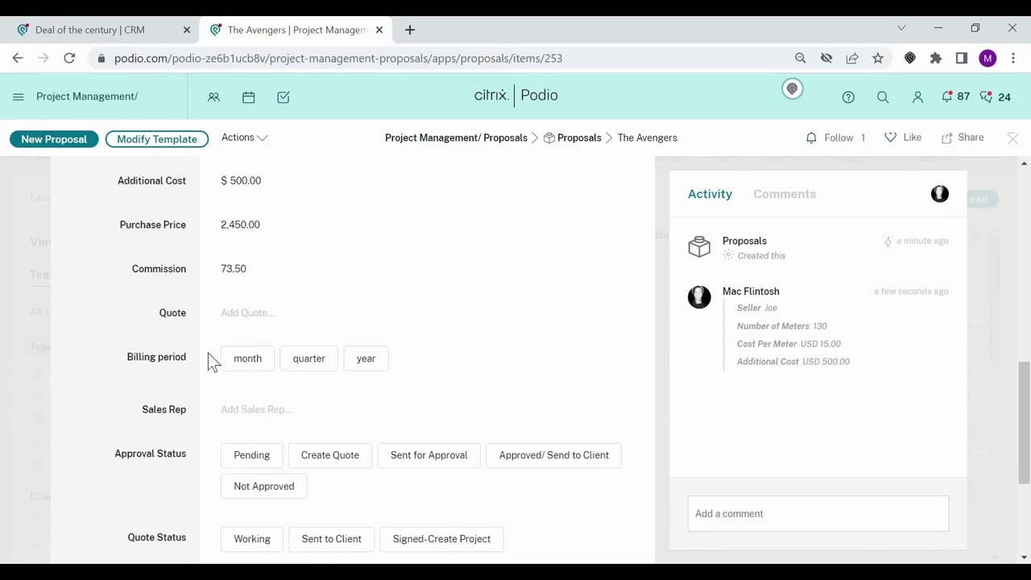
scroll(242, 338, "down", 1)
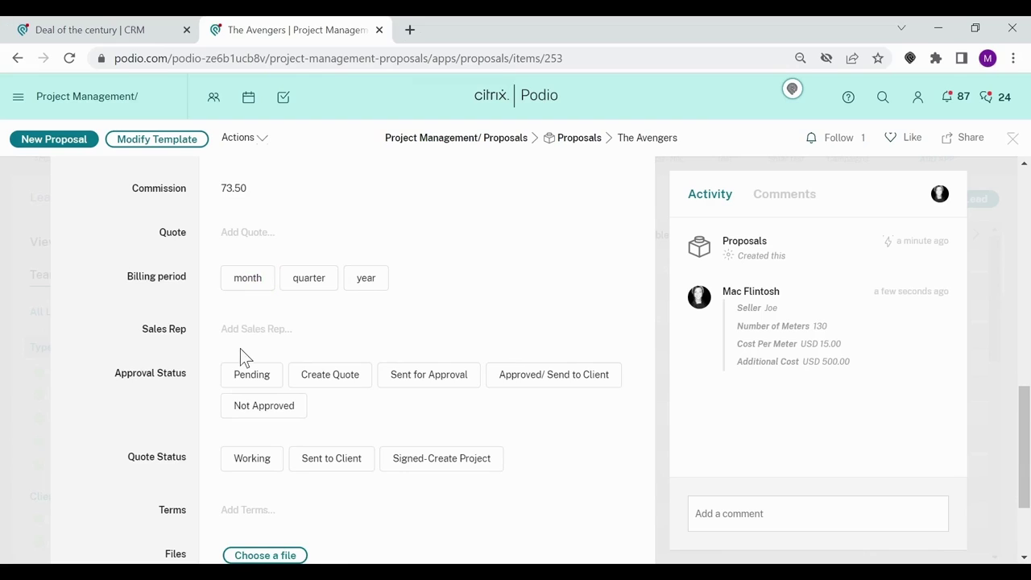
left_click(242, 338)
left_click(245, 371)
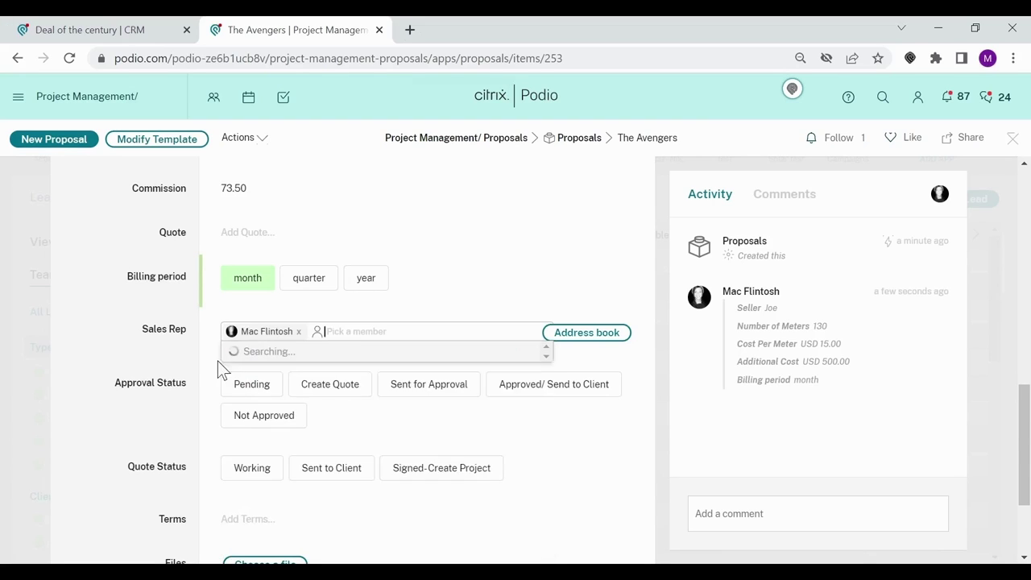
left_click(178, 380)
Set the proposal's Approval Status to Pending, and after reviewing the pricing fields, change it to Create Quote.
left_click(269, 444)
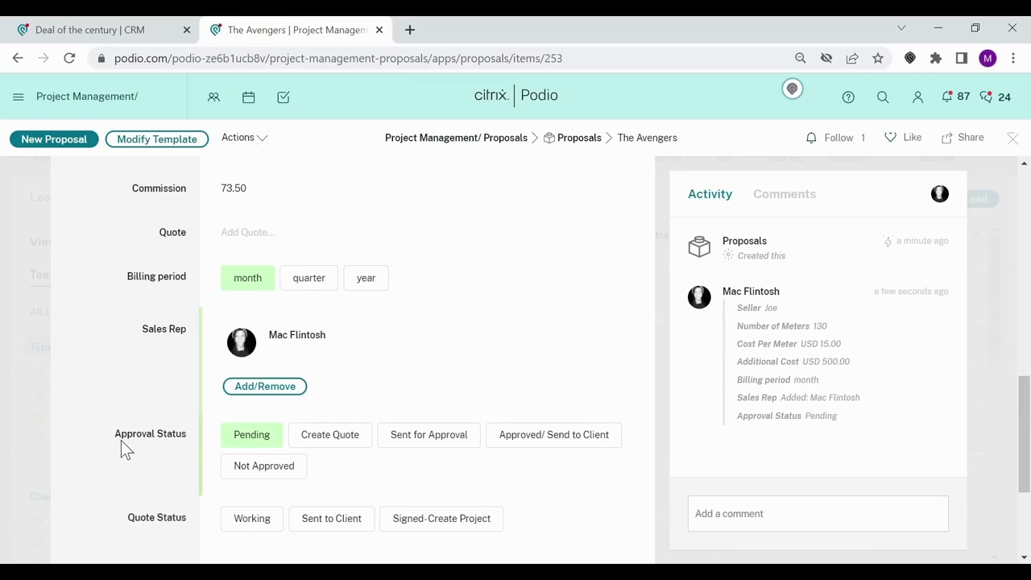
scroll(129, 435, "down", 1)
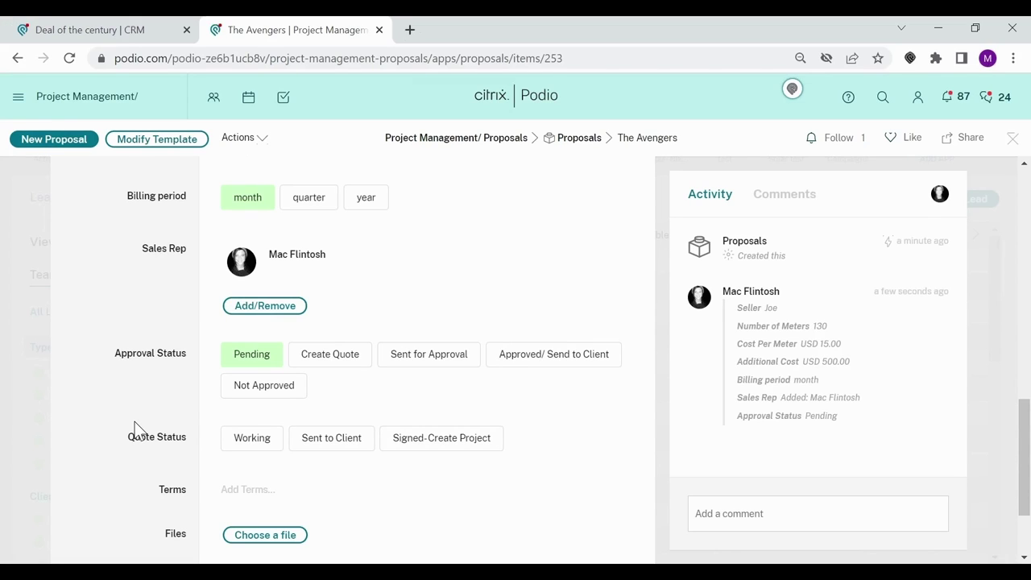
scroll(149, 387, "up", 3)
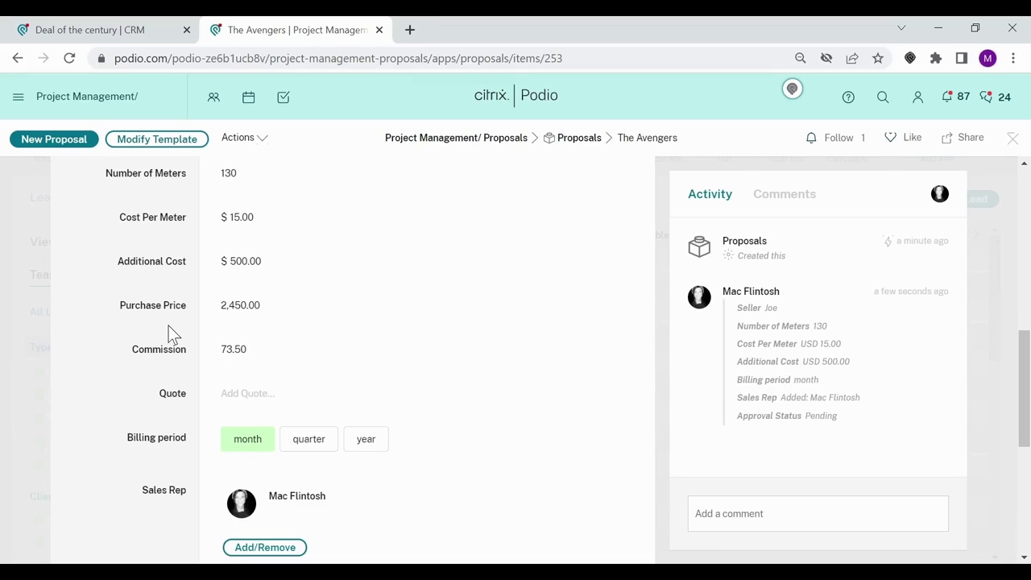
scroll(168, 325, "down", 1)
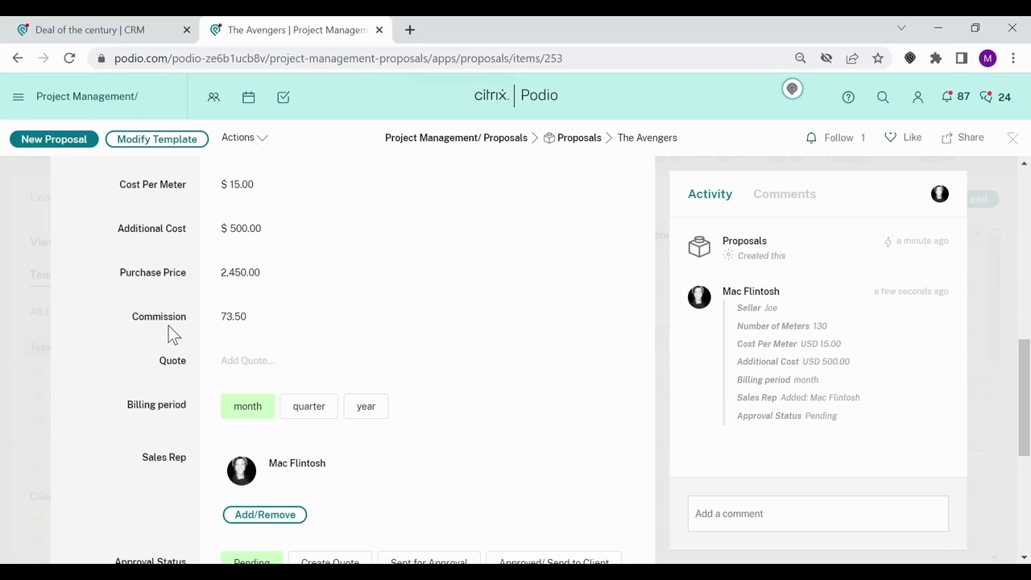
scroll(168, 326, "down", 2)
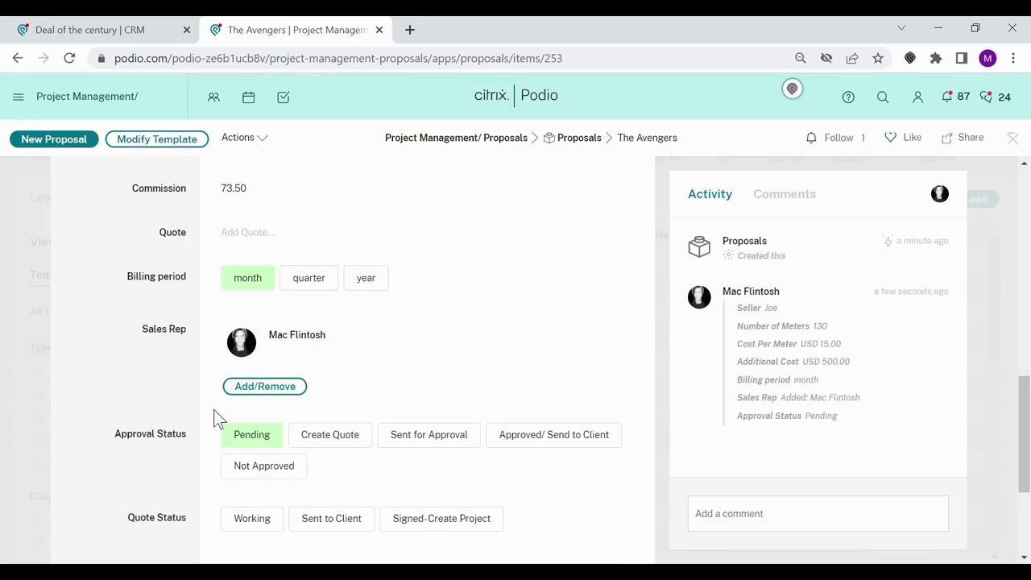
left_click(332, 444)
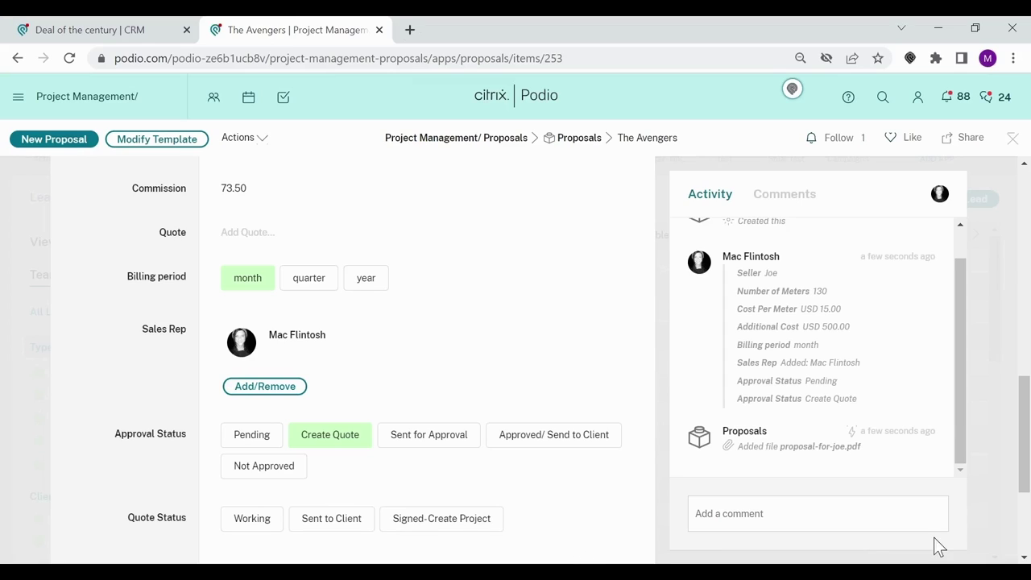
Open the generated proposal PDF from the activity stream, review the quotation's pricing details and close the document.
left_click(822, 435)
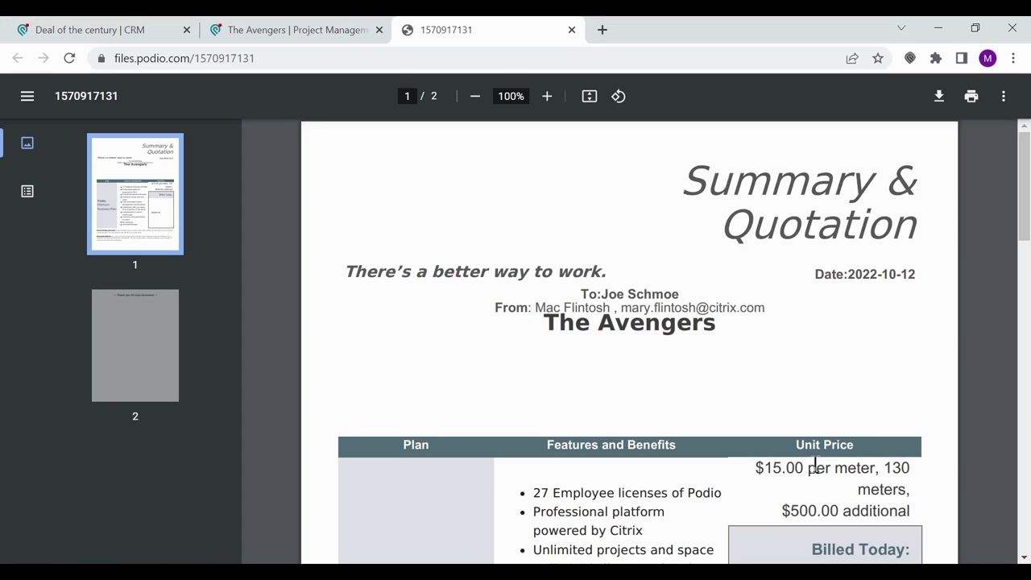
scroll(840, 495, "down", 3)
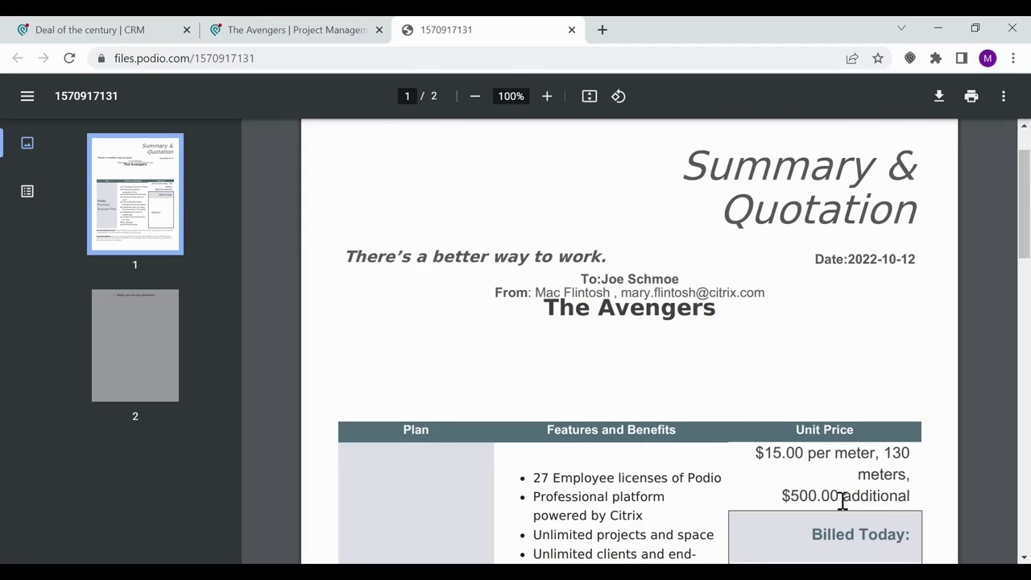
scroll(548, 242, "up", 3)
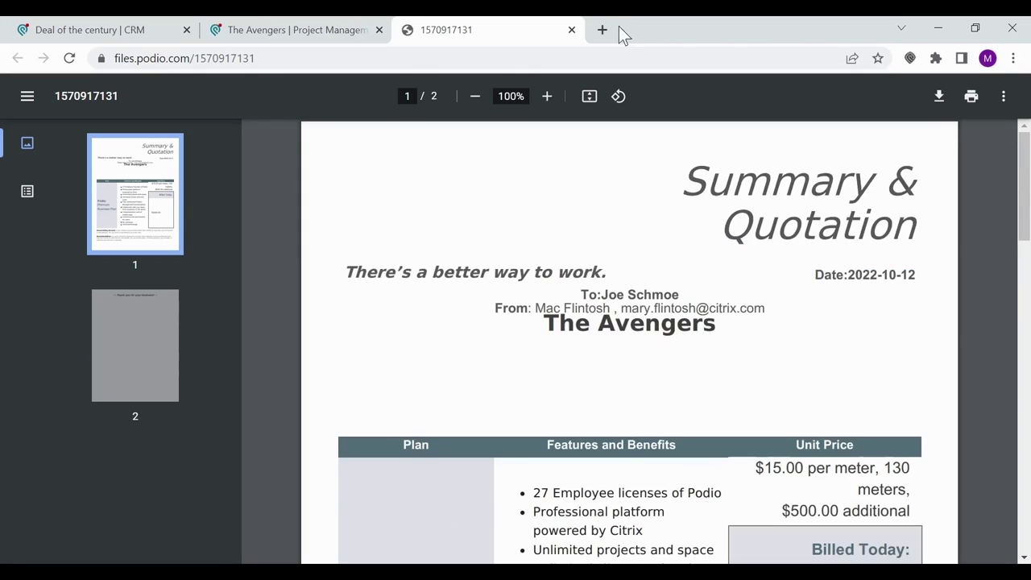
left_click(571, 30)
left_click(572, 30)
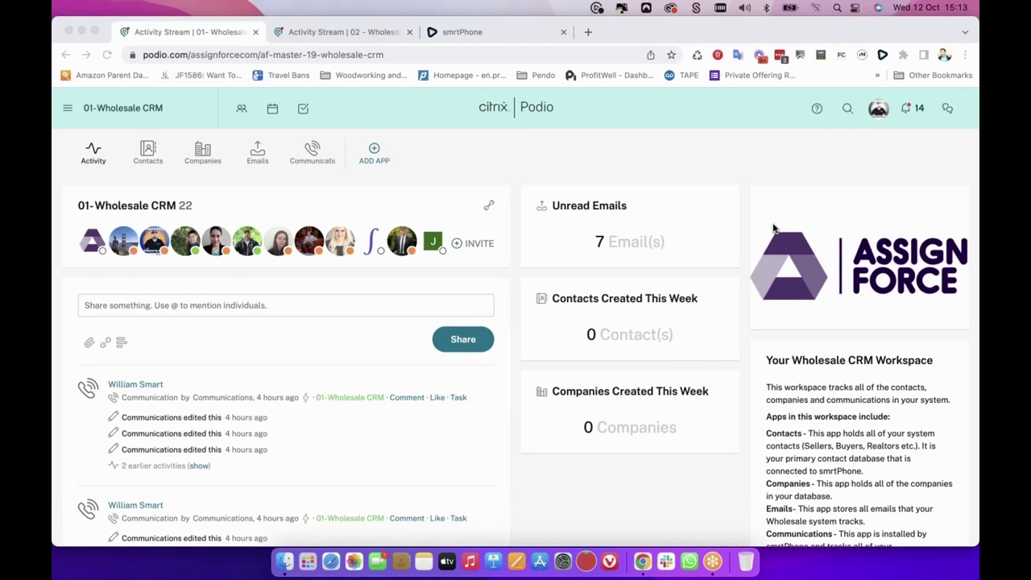
Examine the activity history, offer history and related communications of the contact in the 01-Wholesale CRM workspace.
left_click(630, 478)
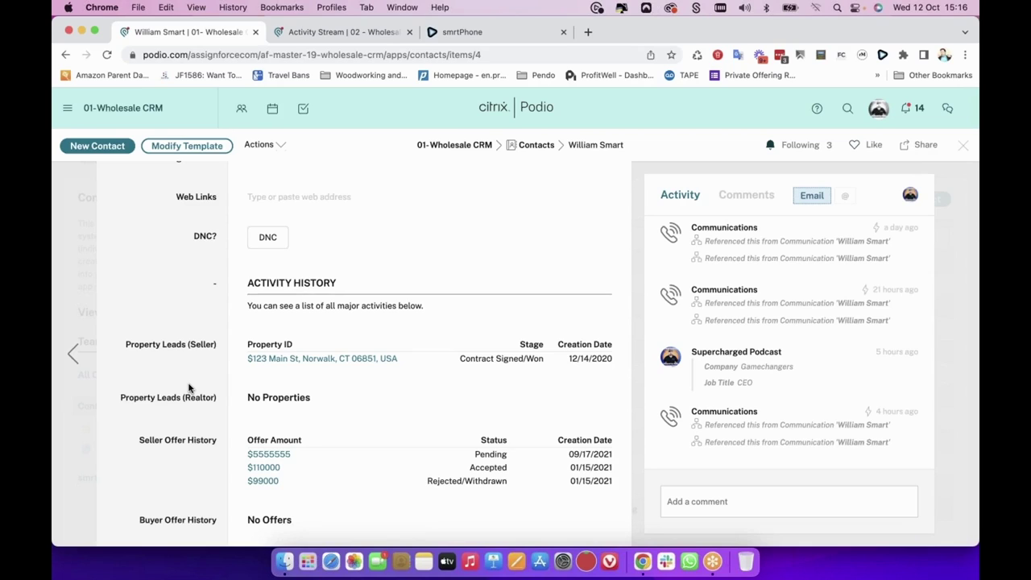
scroll(188, 373, "down", 15)
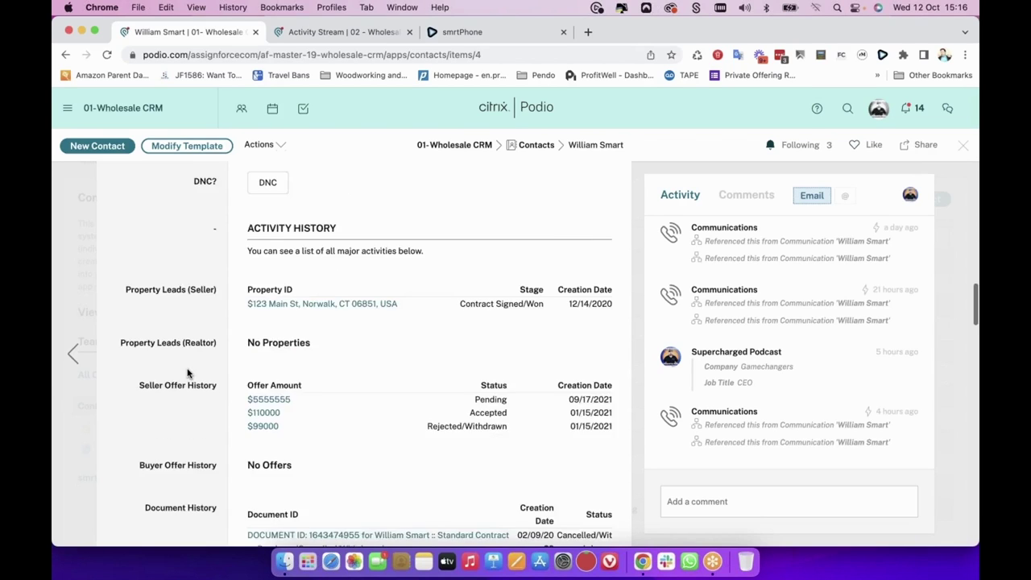
scroll(188, 373, "down", 10)
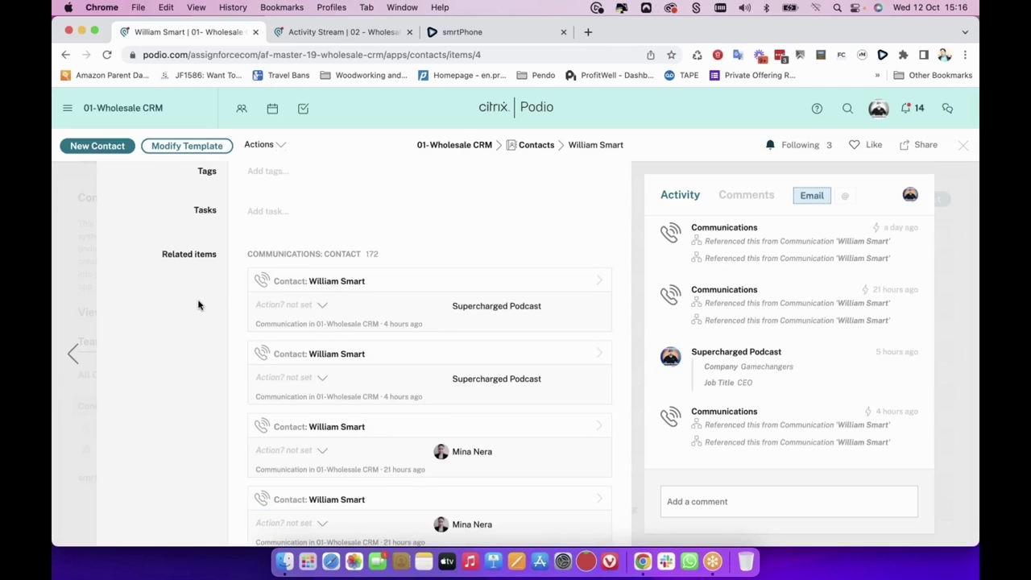
Examine the contact's related items, going through the linked communications, documents, tasks and offers.
scroll(198, 303, "down", 6)
scroll(198, 309, "down", 2)
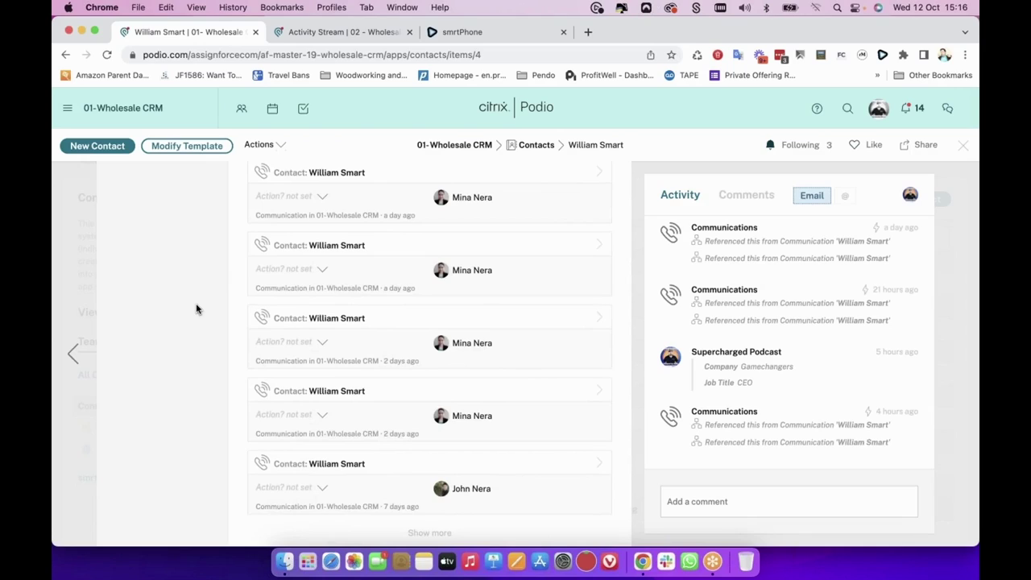
scroll(196, 309, "down", 5)
scroll(195, 309, "up", 2)
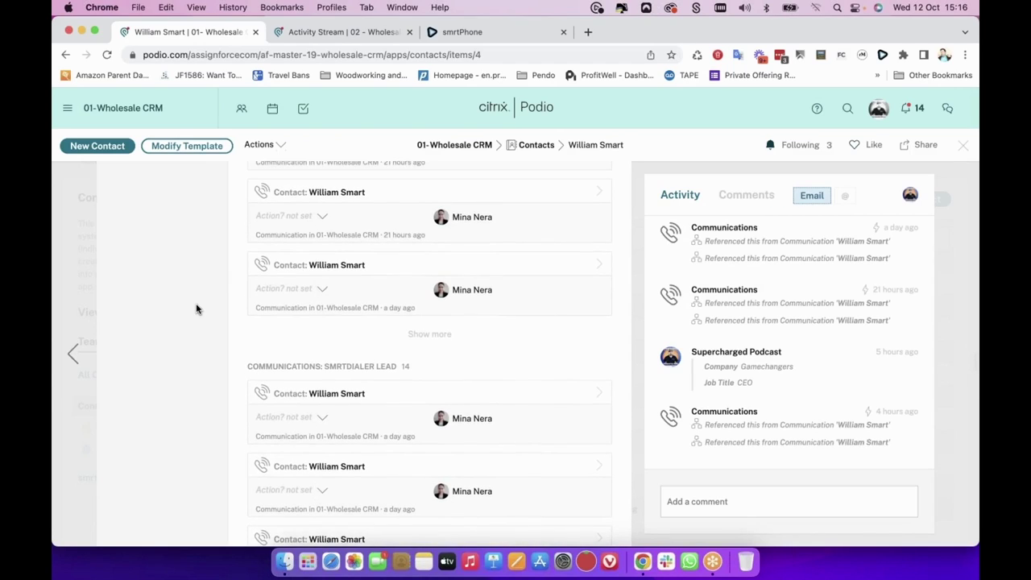
scroll(195, 309, "up", 5)
scroll(197, 307, "down", 8)
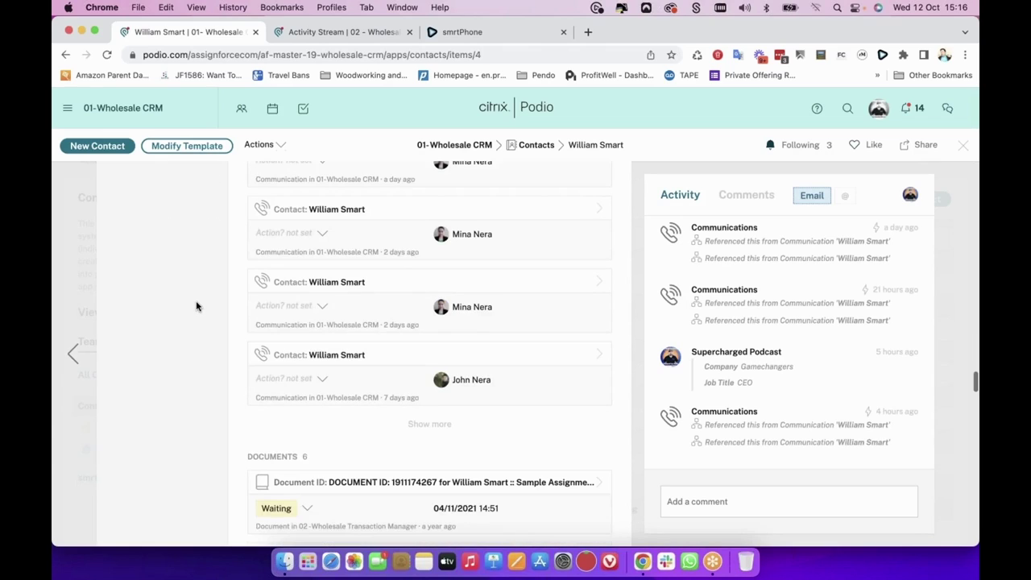
scroll(197, 307, "down", 8)
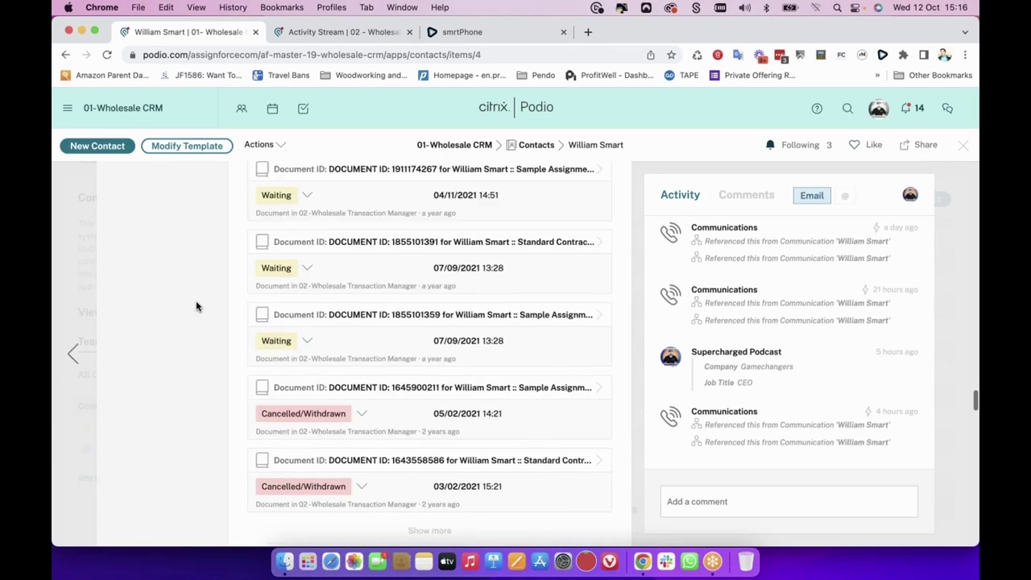
scroll(196, 306, "down", 2)
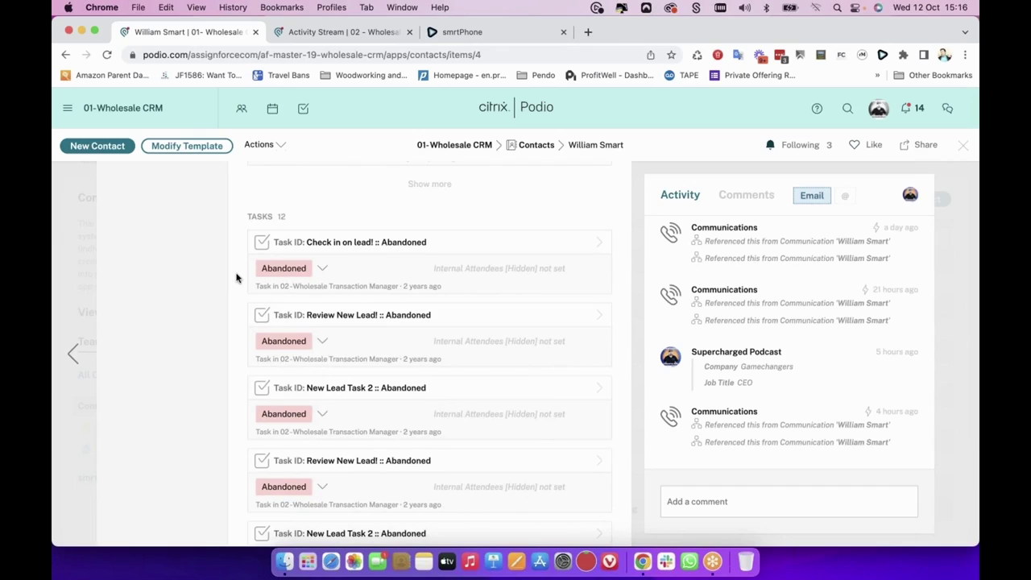
scroll(236, 278, "down", 4)
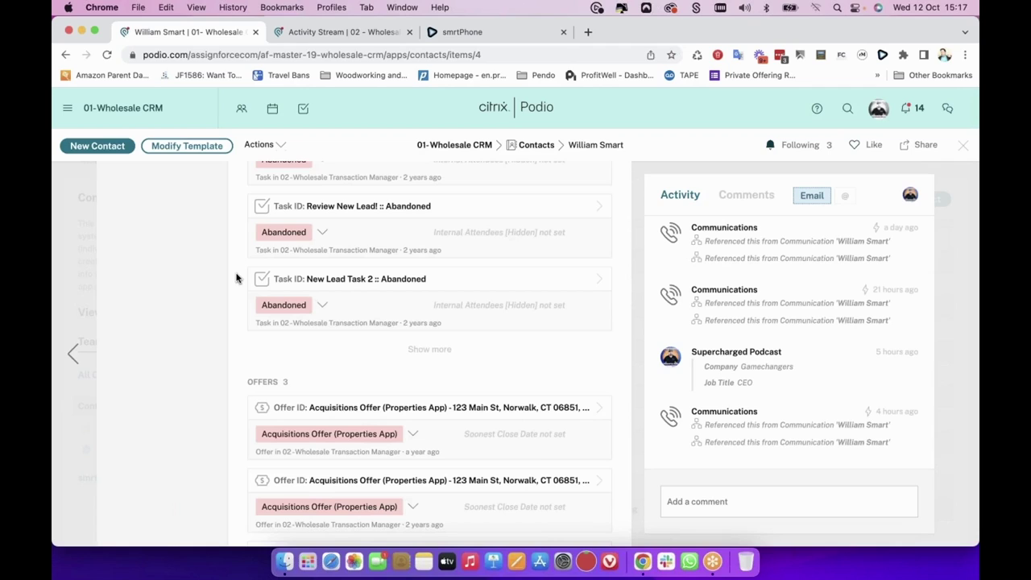
Review the contact's SMS, call, document and offer histories, ending at the contact type and phone details.
scroll(236, 277, "up", 15)
scroll(236, 278, "up", 15)
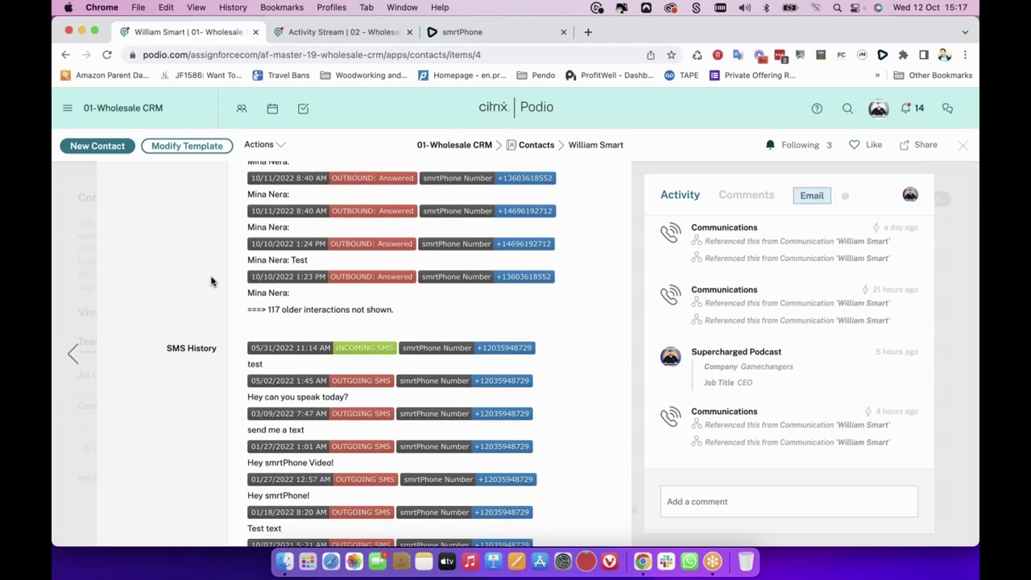
scroll(211, 281, "up", 3)
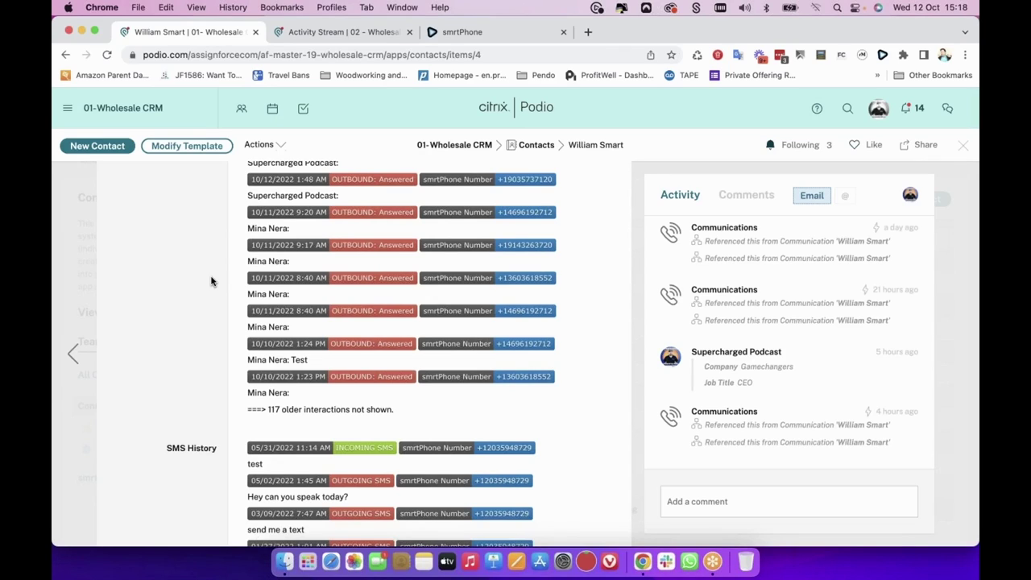
scroll(211, 280, "up", 5)
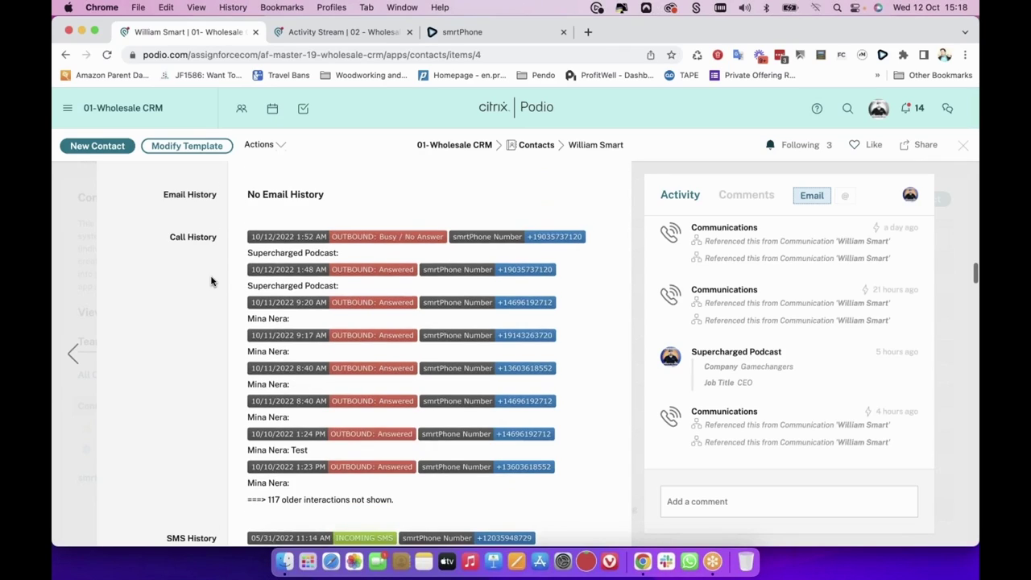
scroll(211, 280, "up", 10)
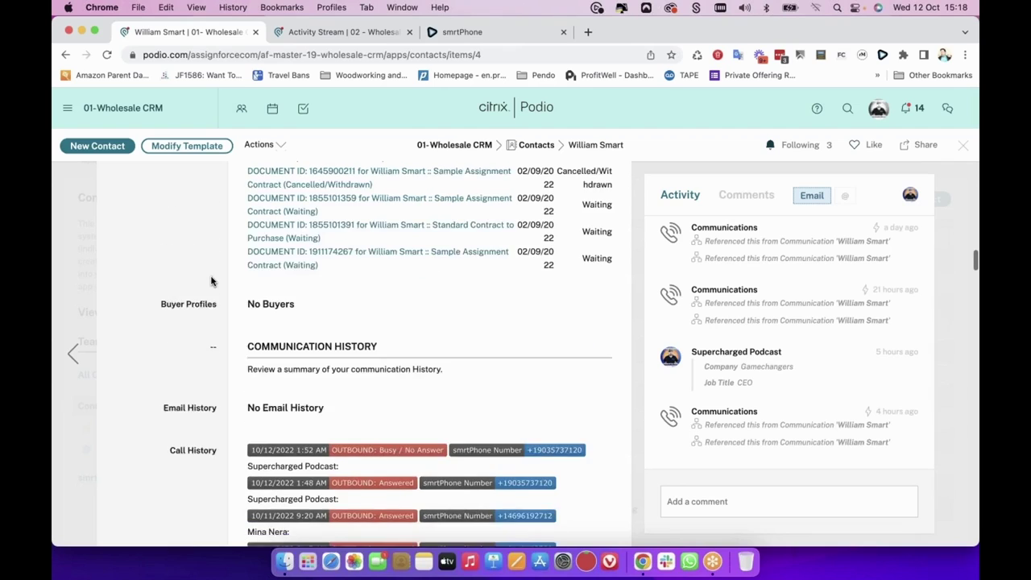
scroll(211, 280, "up", 4)
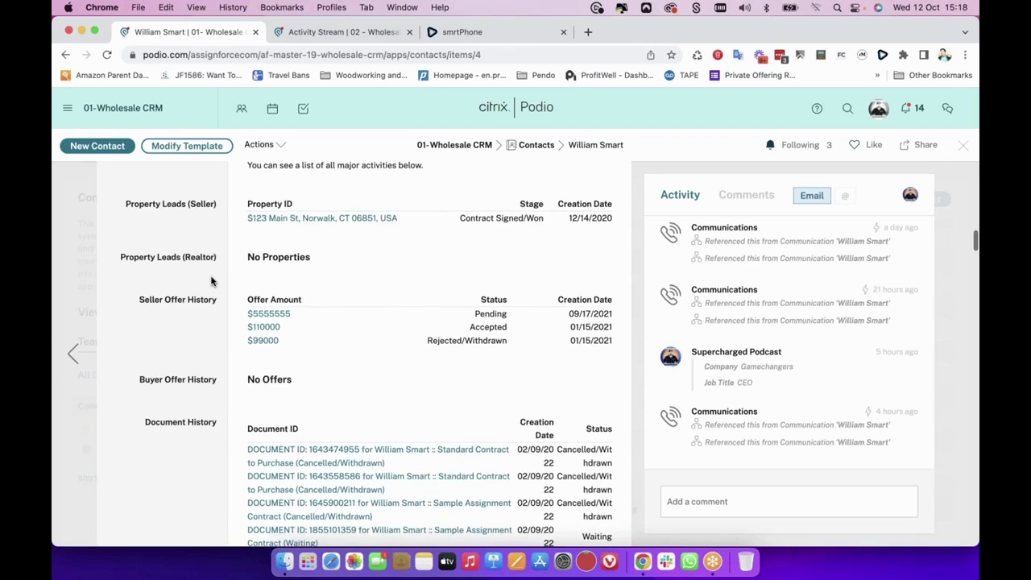
scroll(211, 280, "up", 10)
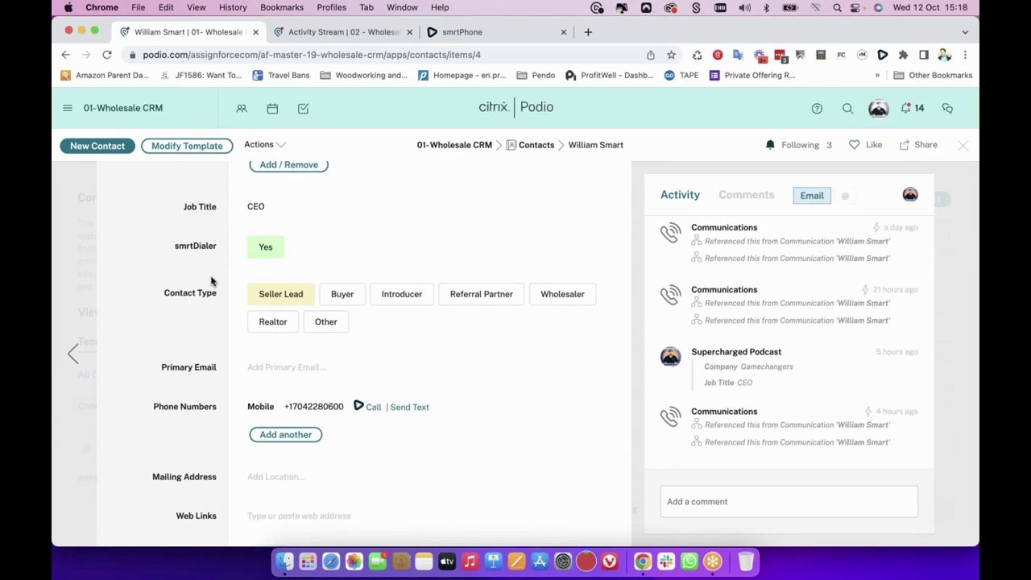
Call the contact's mobile number, hang up, and log the call as Answered with the note "Take notes".
scroll(211, 280, "down", 2)
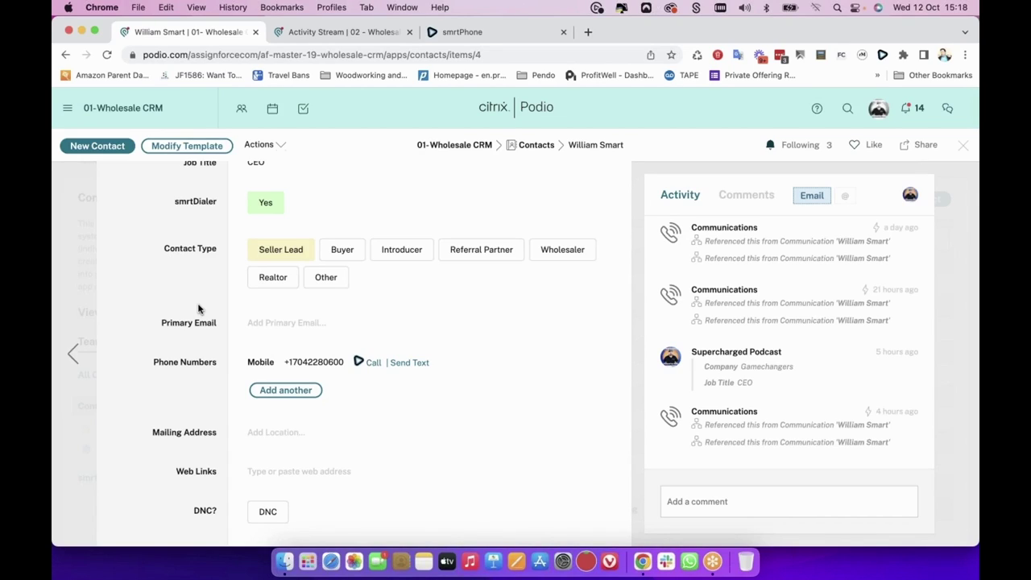
scroll(201, 315, "down", 1)
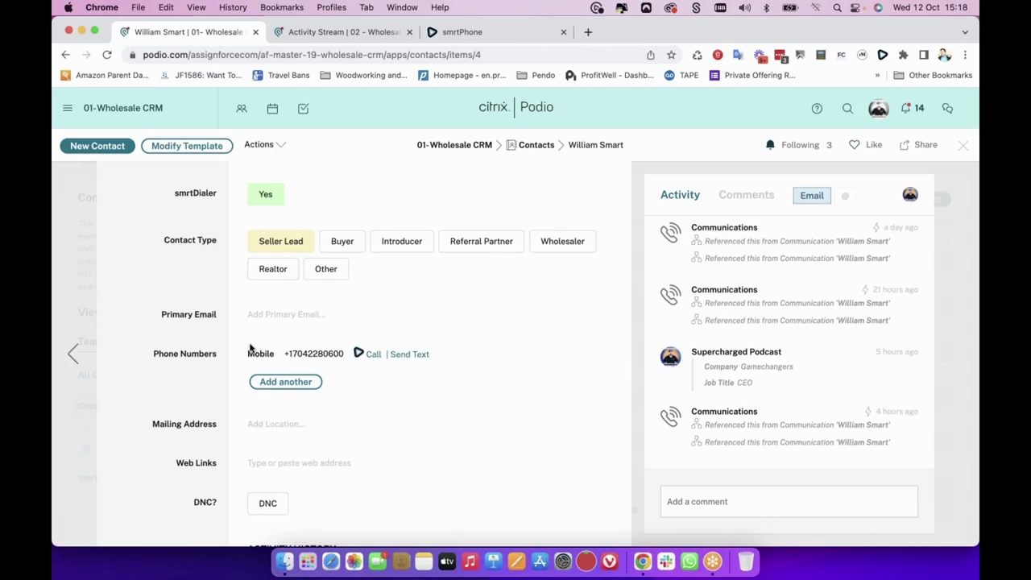
left_click(373, 355)
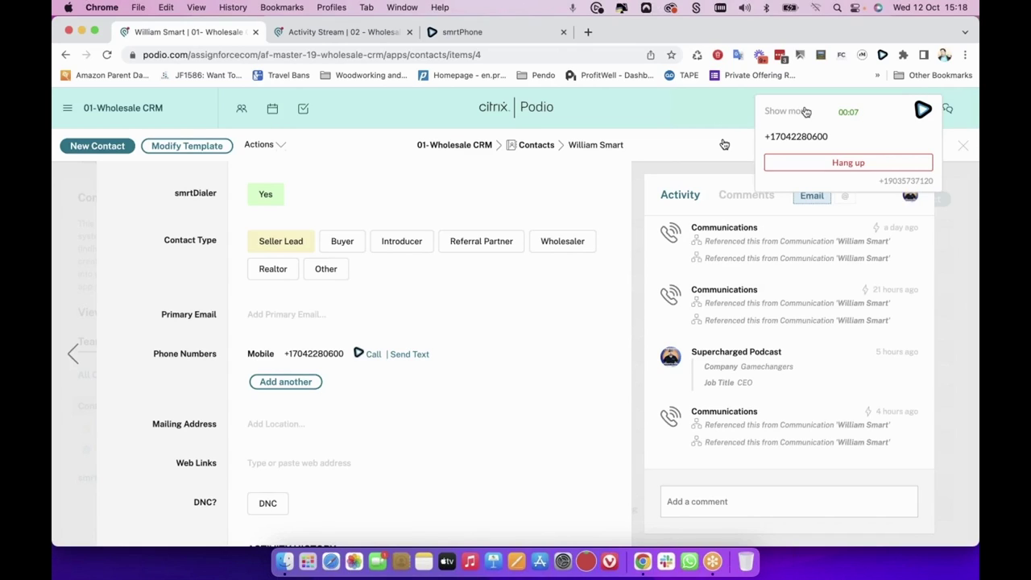
left_click(801, 164)
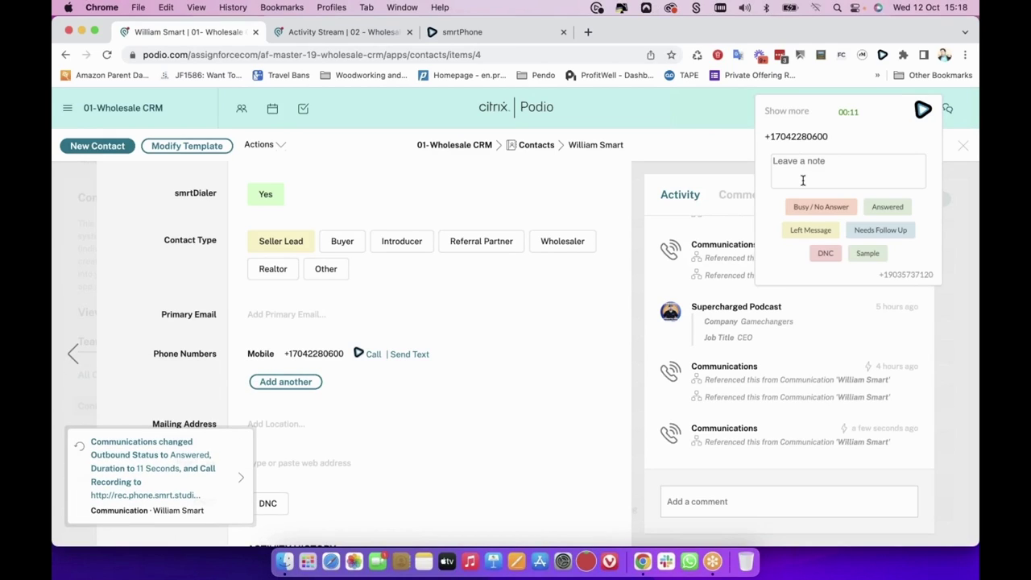
type("Take notes")
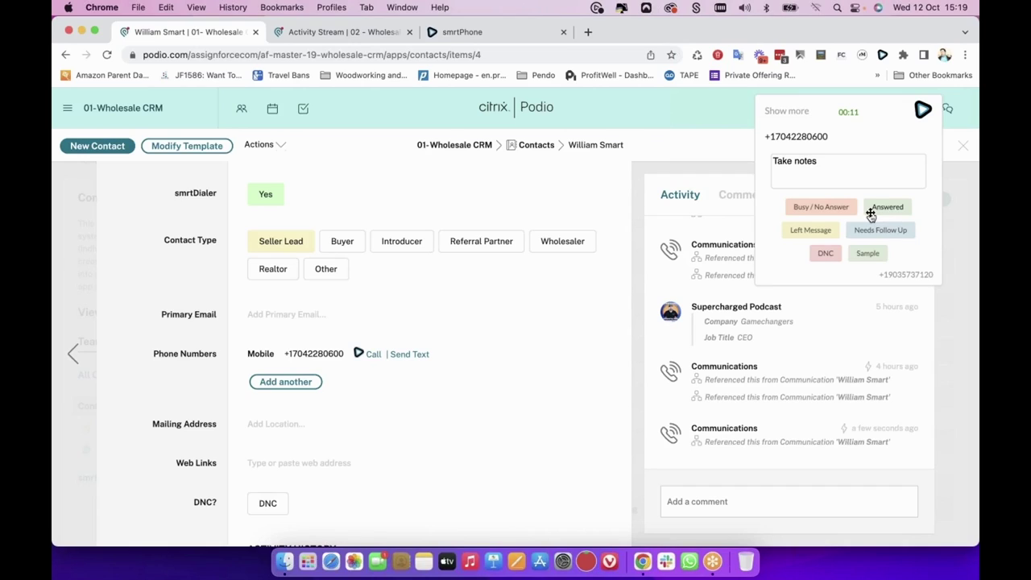
left_click(869, 213)
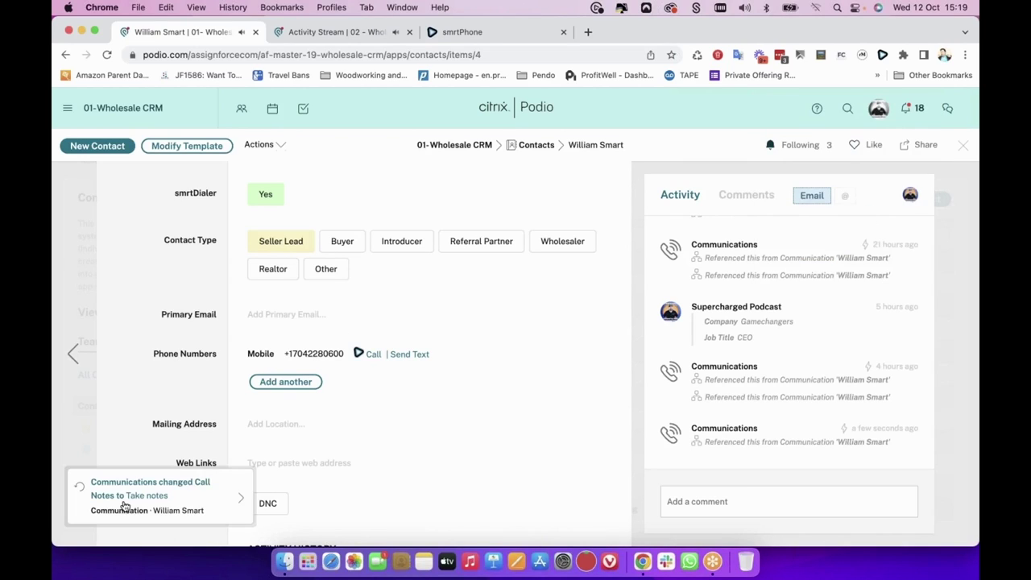
Check the contact's Call History for the logged call, and display All Communications in the 01-Wholesale CRM workspace's Communications app.
scroll(166, 349, "down", 15)
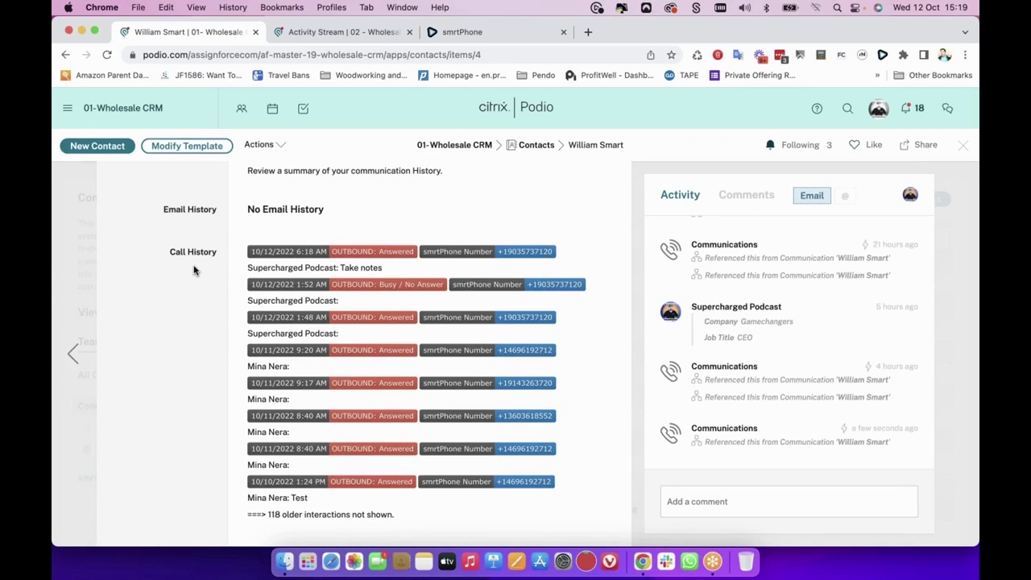
scroll(193, 270, "up", 1)
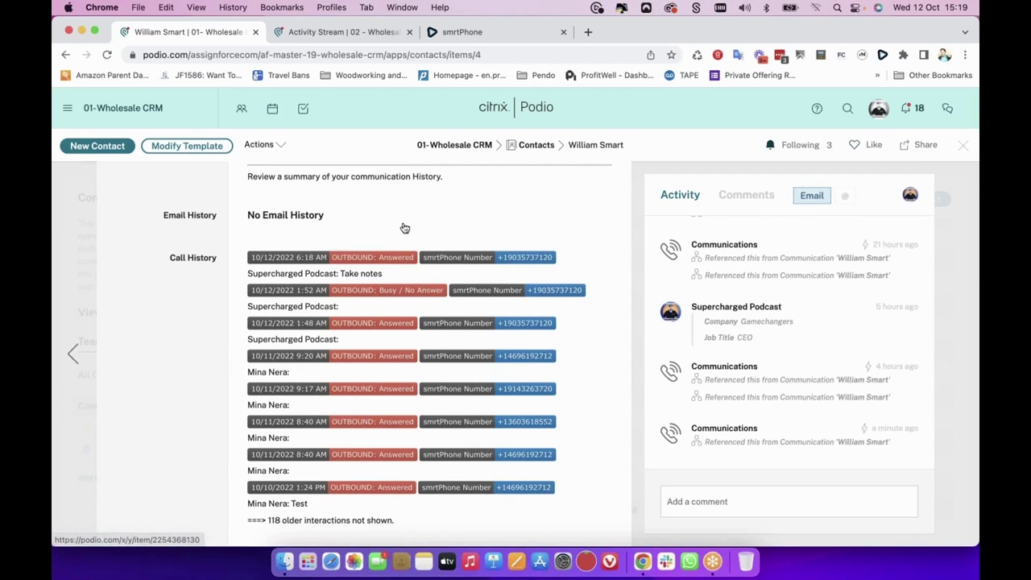
left_click(456, 145)
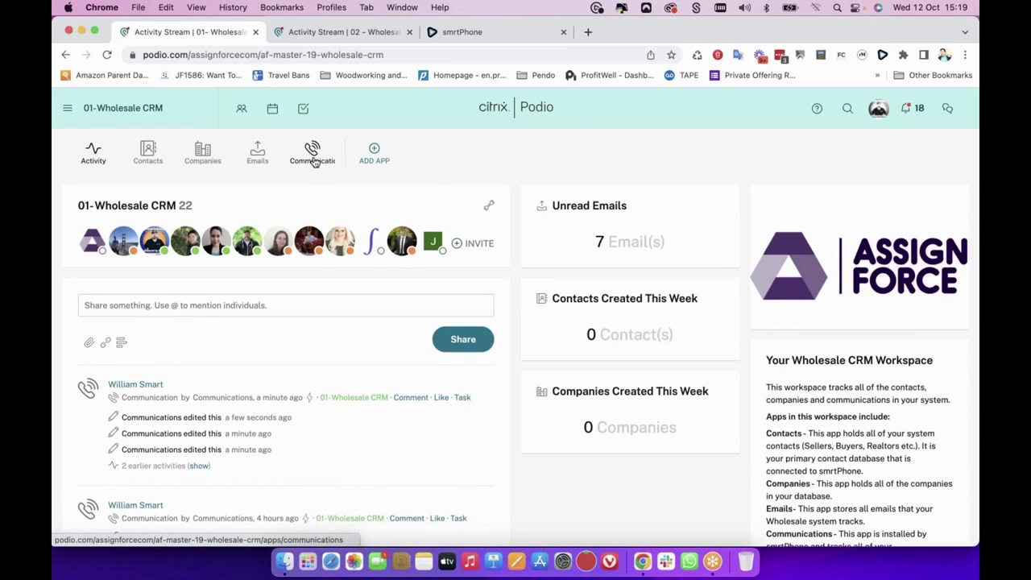
left_click(316, 162)
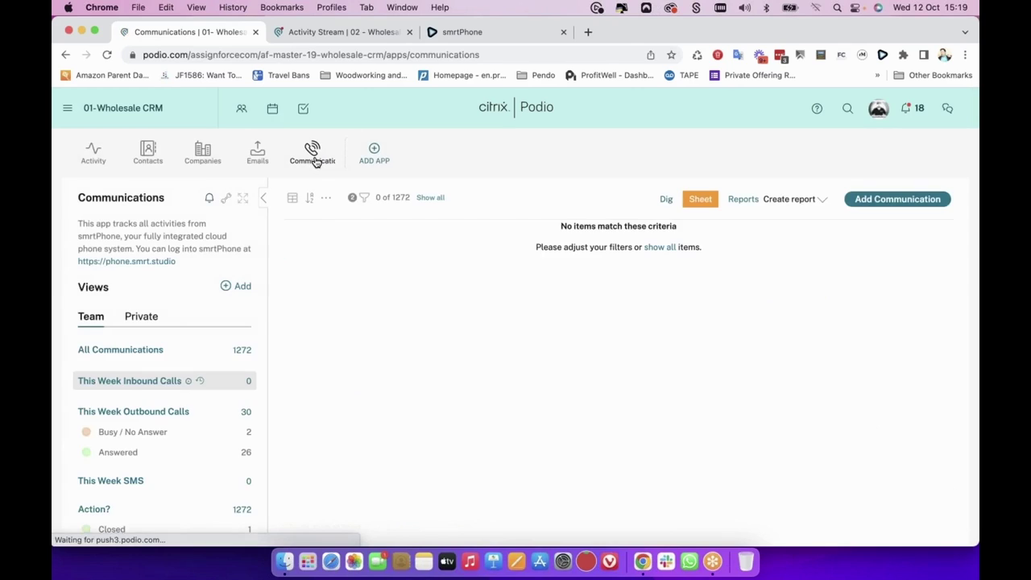
left_click(147, 352)
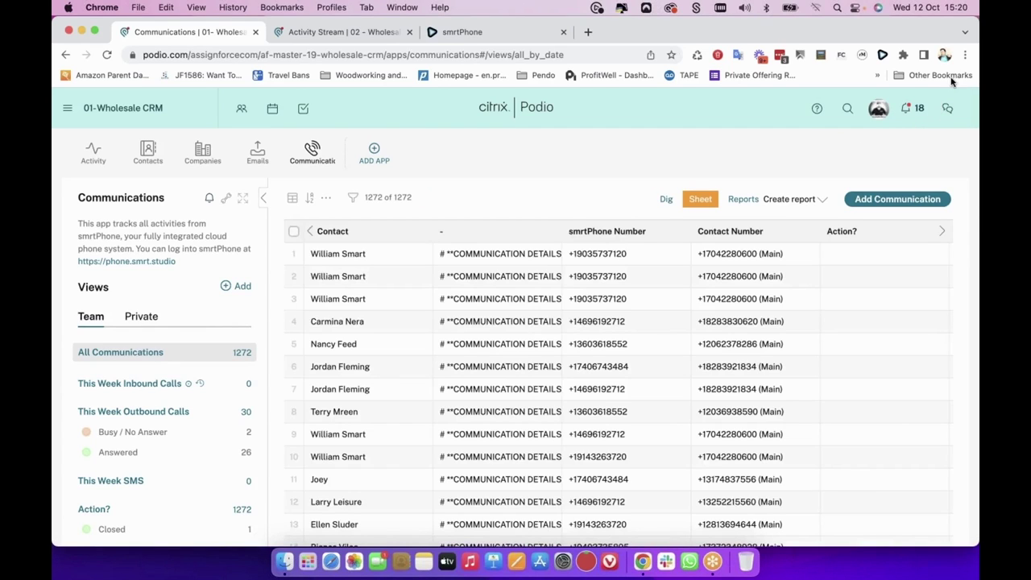
Open the newest communication record and review its type, outbound status, duration, call owner, call notes and recording.
left_click(388, 254)
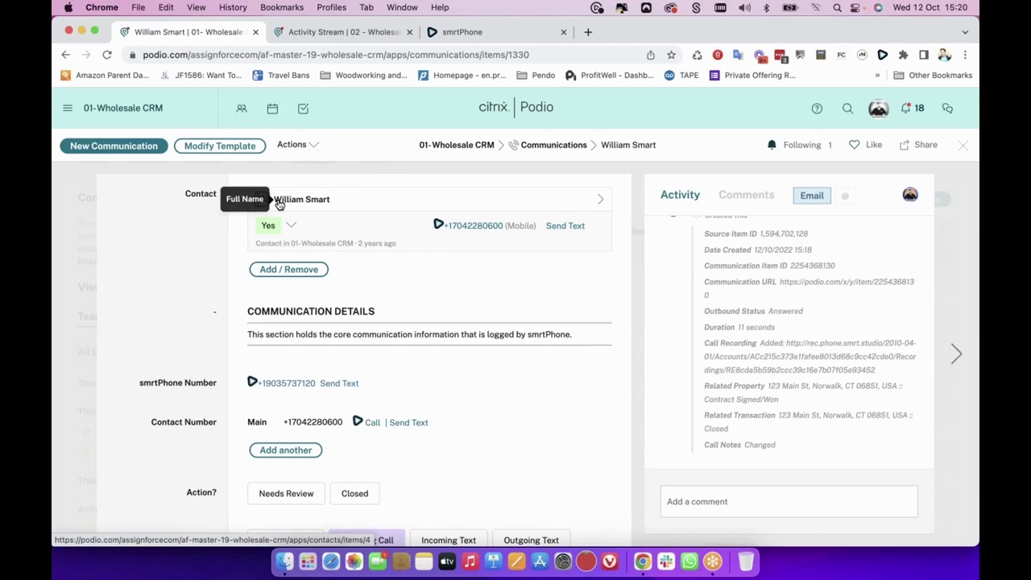
scroll(279, 204, "down", 5)
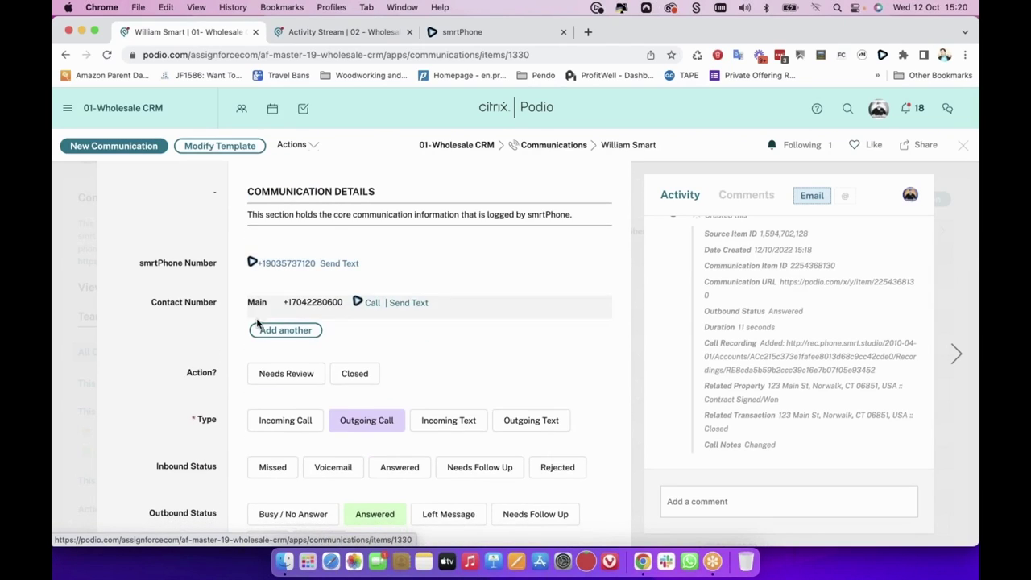
scroll(222, 381, "down", 5)
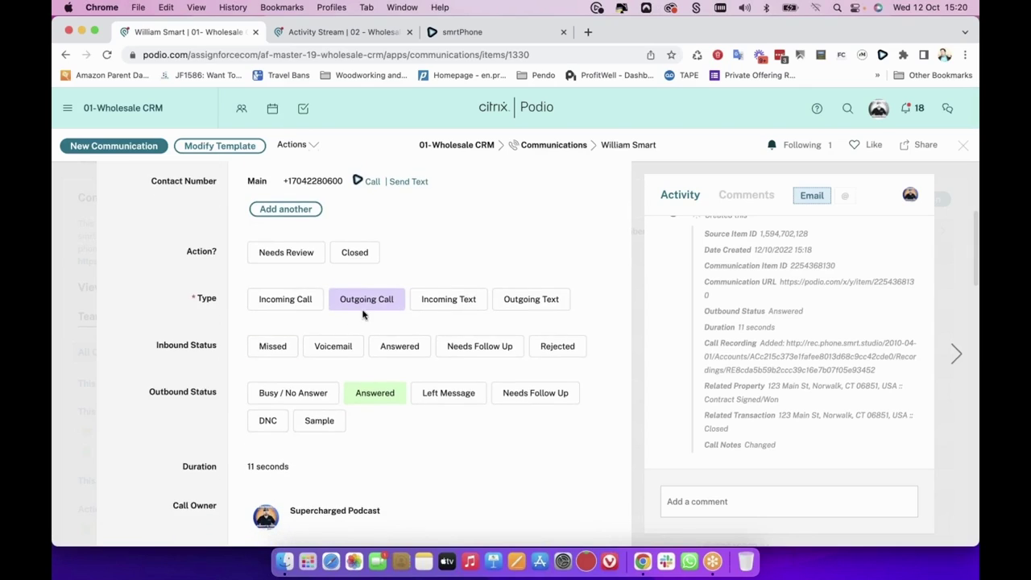
scroll(222, 382, "down", 5)
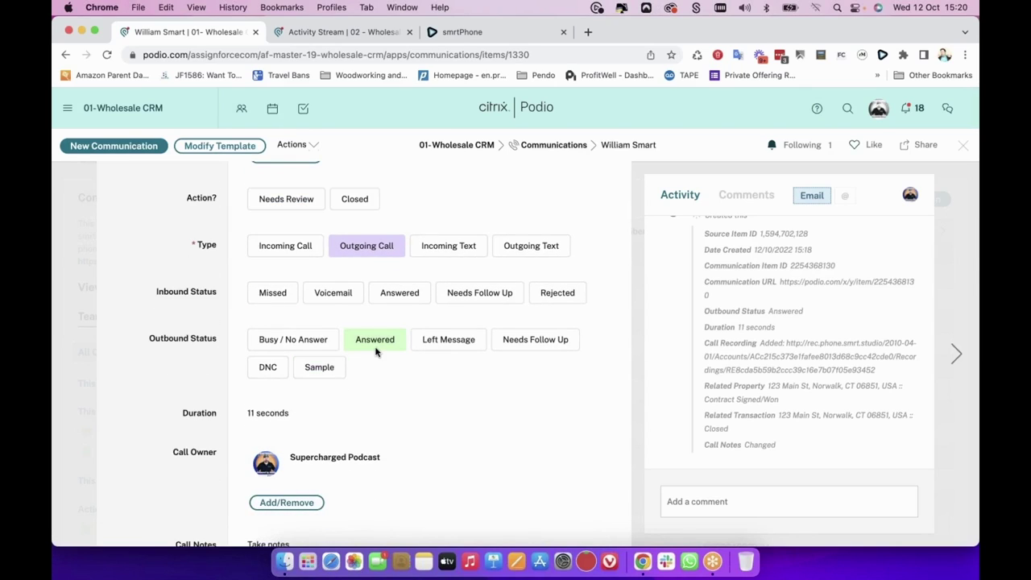
scroll(267, 368, "down", 3)
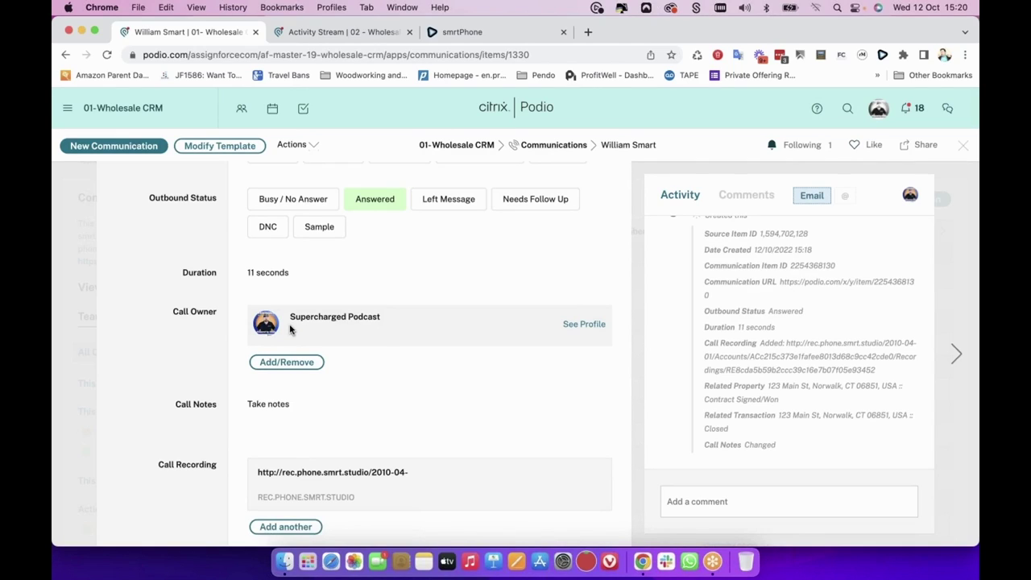
scroll(290, 329, "down", 1)
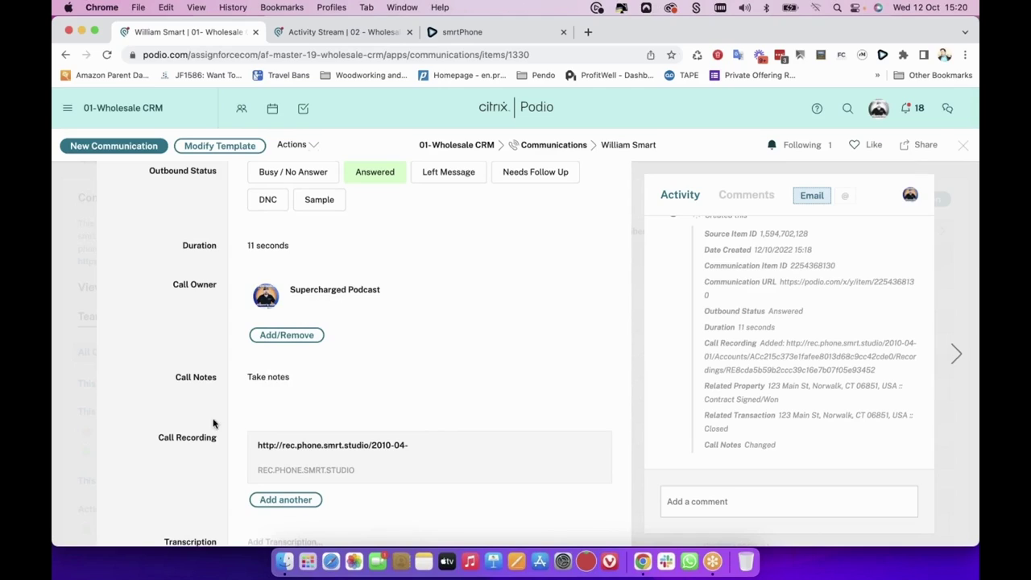
scroll(211, 429, "down", 1)
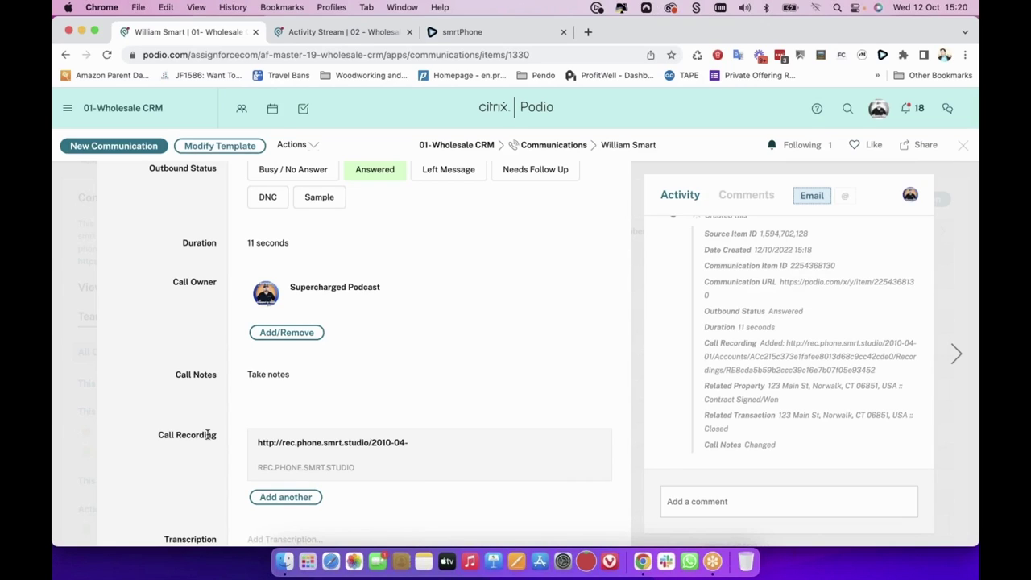
scroll(200, 408, "down", 5)
scroll(200, 408, "up", 4)
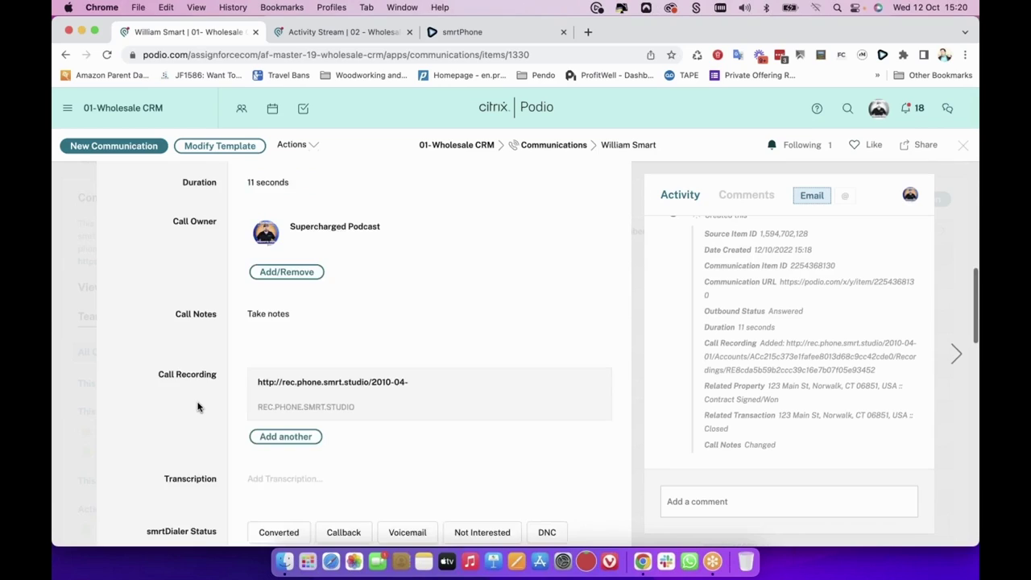
scroll(198, 407, "up", 1)
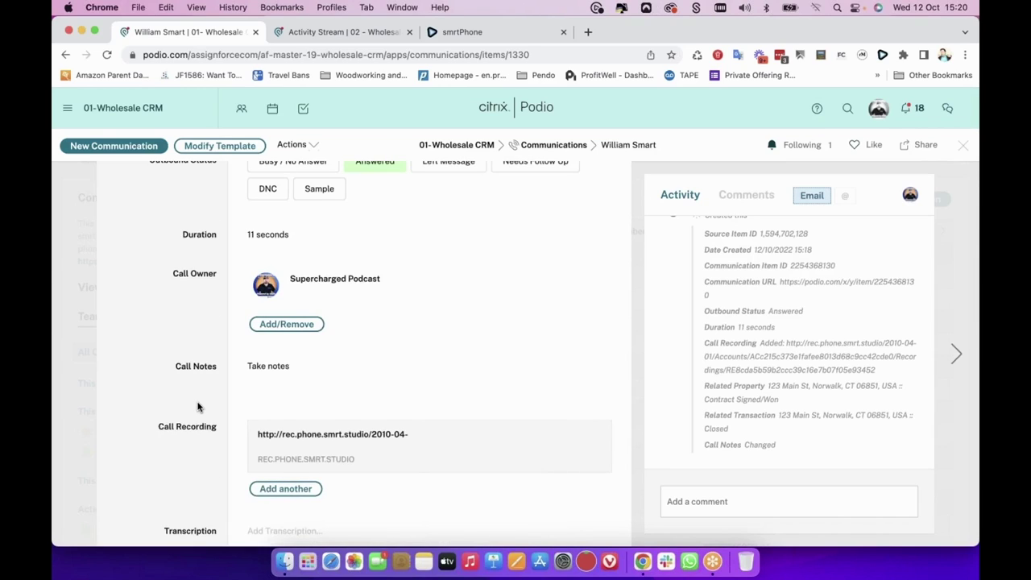
Review the communication's transcription and smrtDialer Status fields and its related property and transaction.
scroll(197, 407, "down", 5)
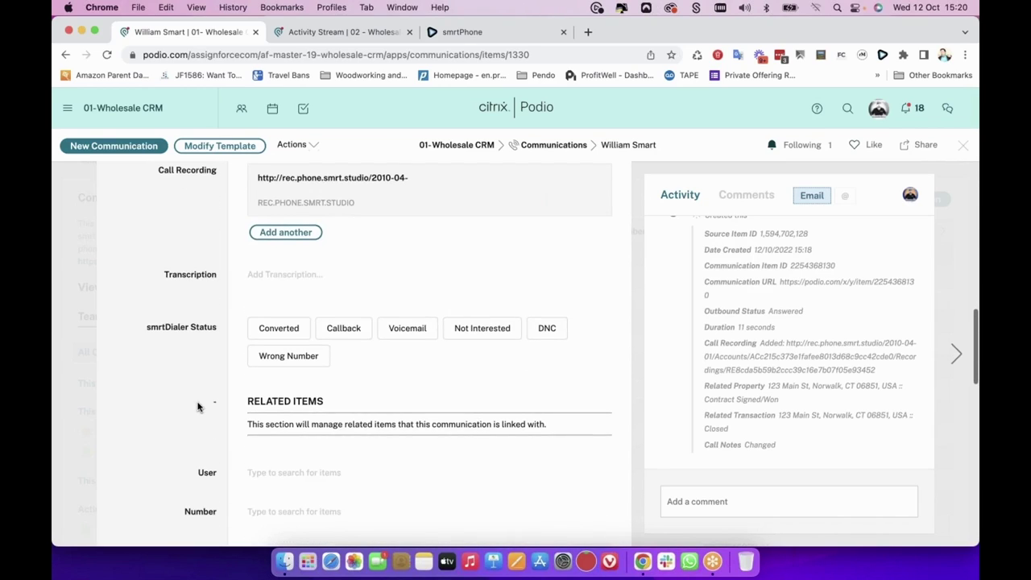
scroll(197, 406, "down", 4)
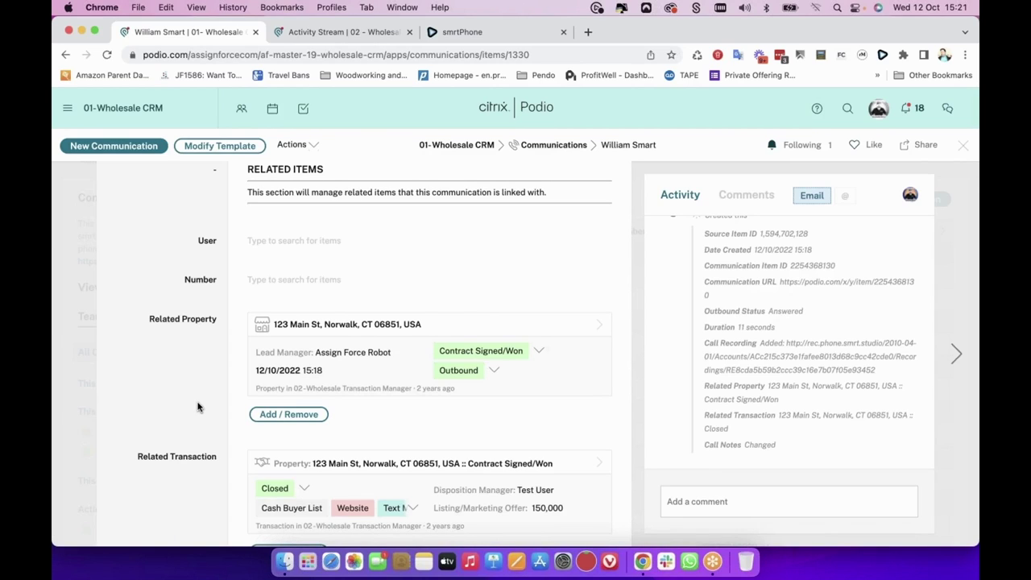
scroll(197, 407, "down", 3)
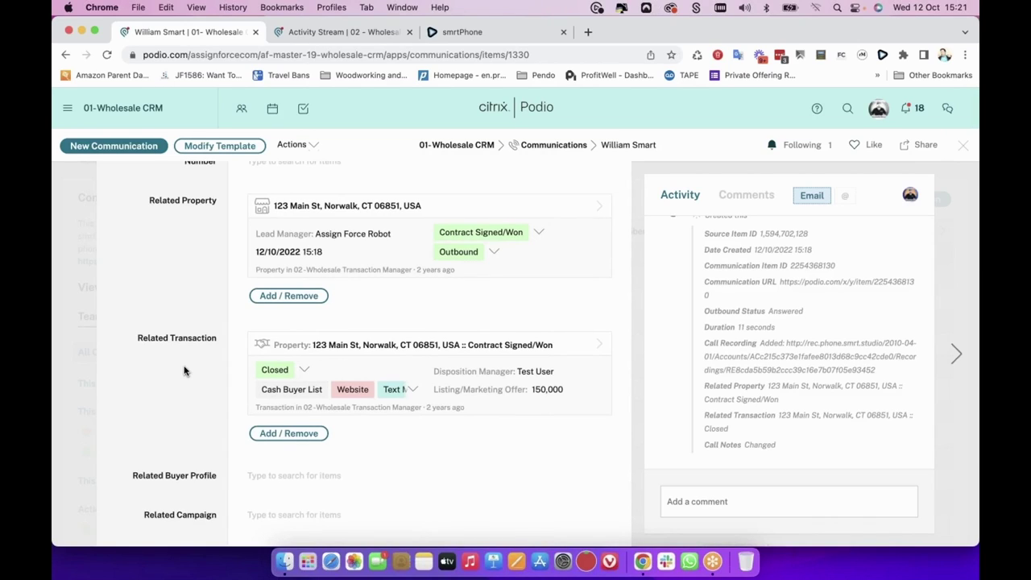
Return from the communication record to the Communications list and review the app's saved team views.
scroll(185, 368, "up", 2)
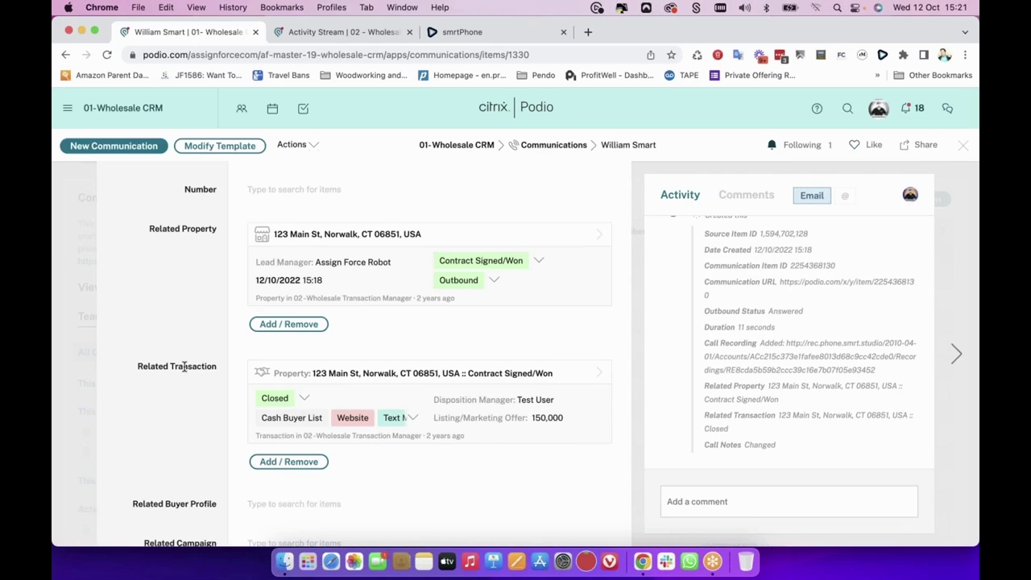
scroll(184, 368, "up", 3)
left_click(531, 144)
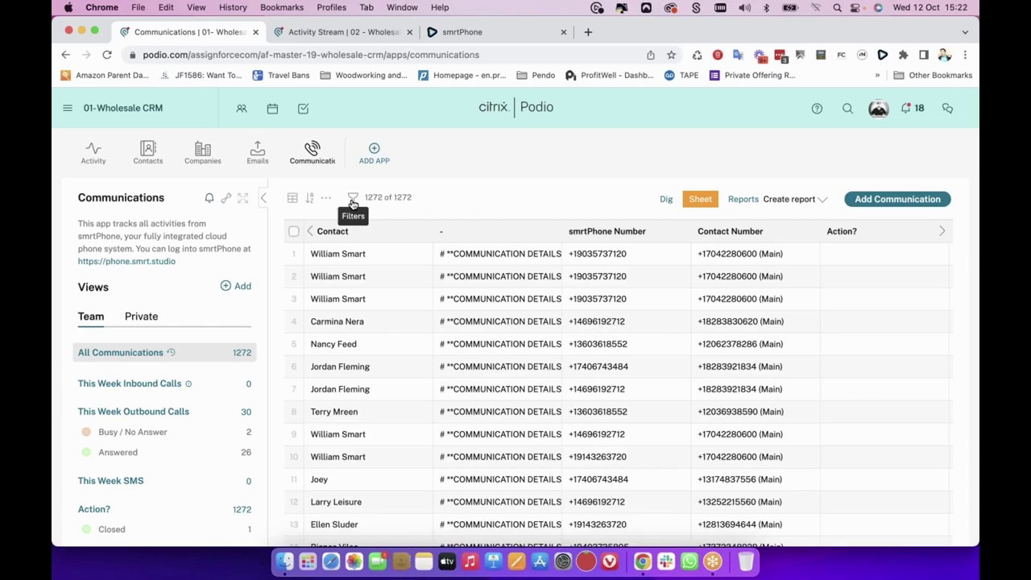
scroll(169, 412, "down", 1)
scroll(172, 415, "down", 1)
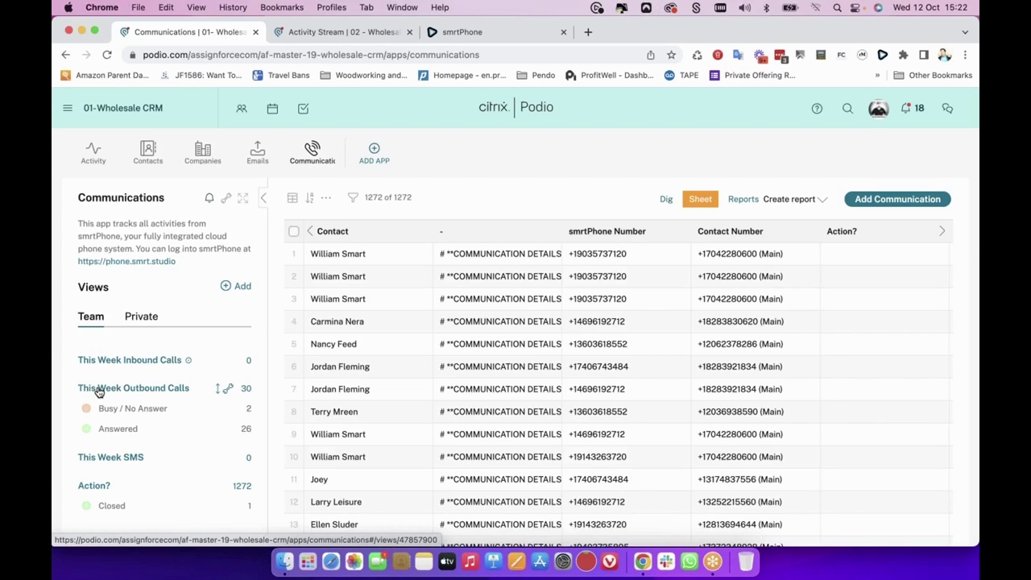
scroll(97, 354, "up", 1)
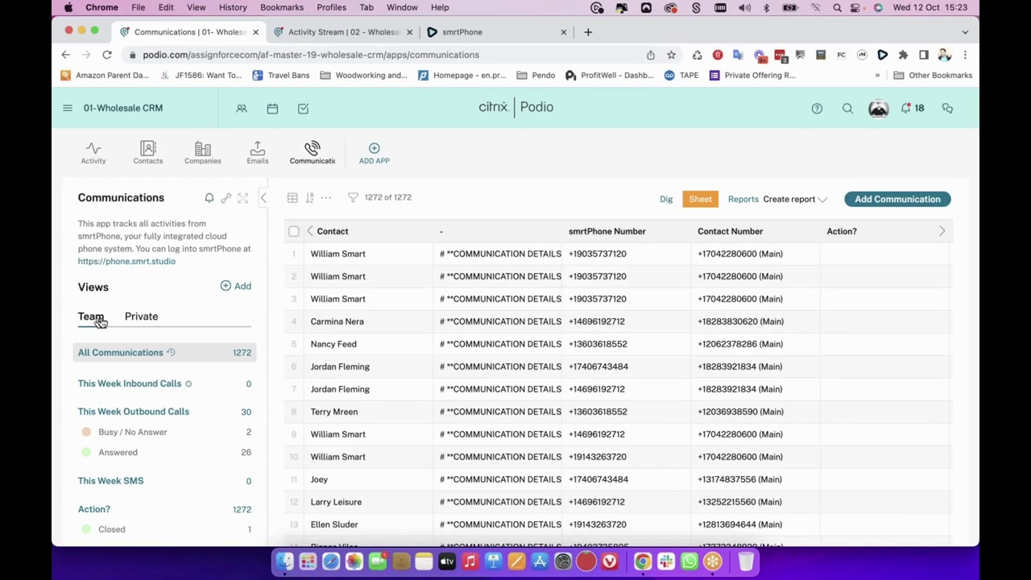
Browse the fields available for filtering the communications, leaving the list unfiltered.
left_click(355, 201)
scroll(367, 321, "down", 1)
scroll(367, 321, "down", 3)
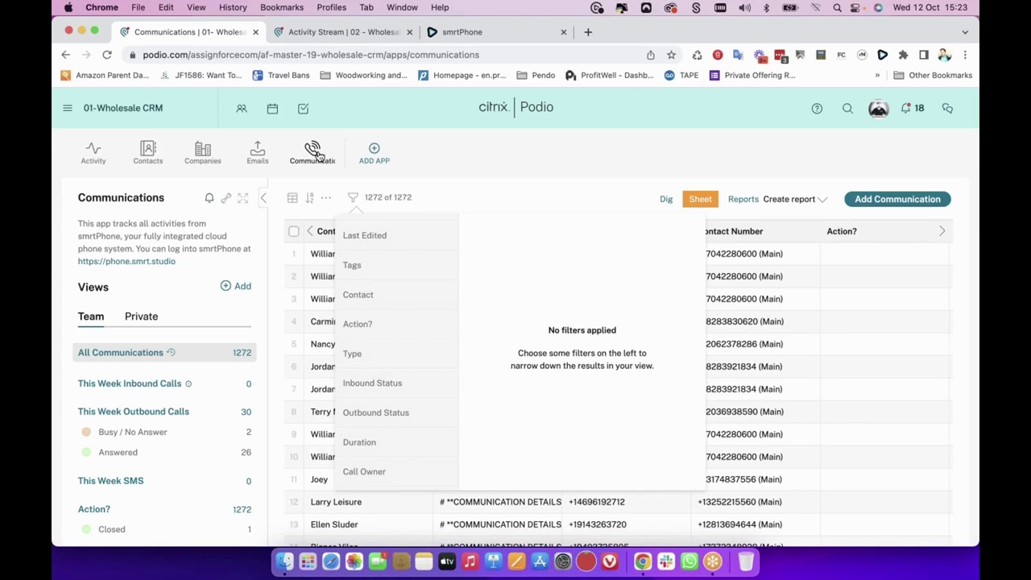
left_click(354, 199)
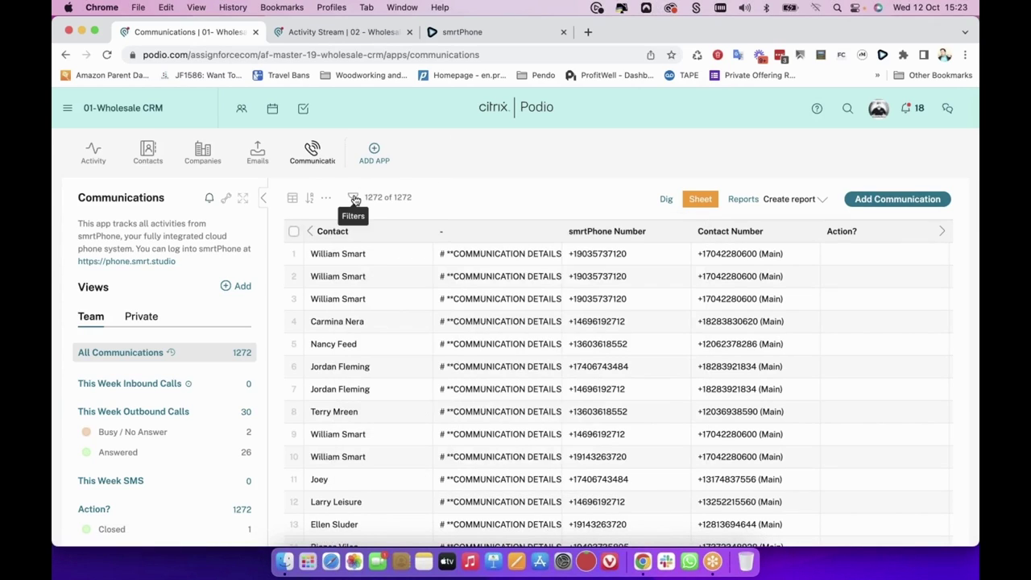
Filter the communications by Contact, searching for and choosing the contact whose call was just logged.
left_click(355, 198)
left_click(366, 297)
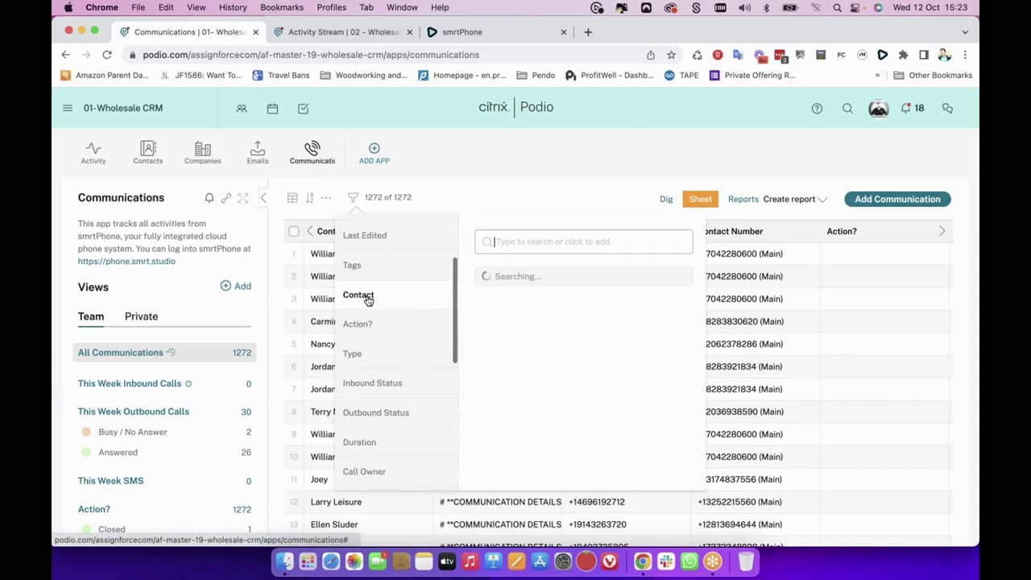
type("willia")
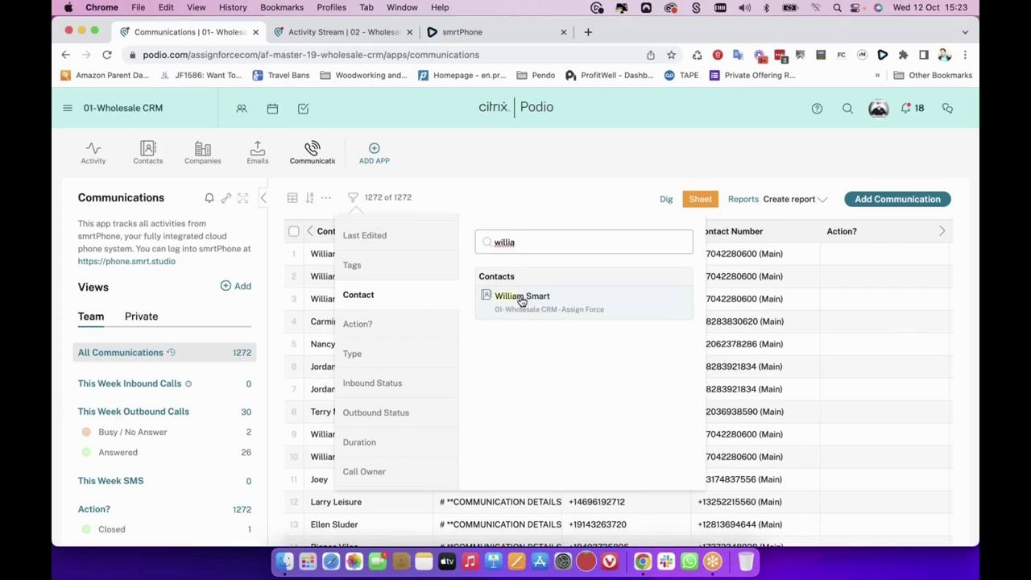
left_click(521, 296)
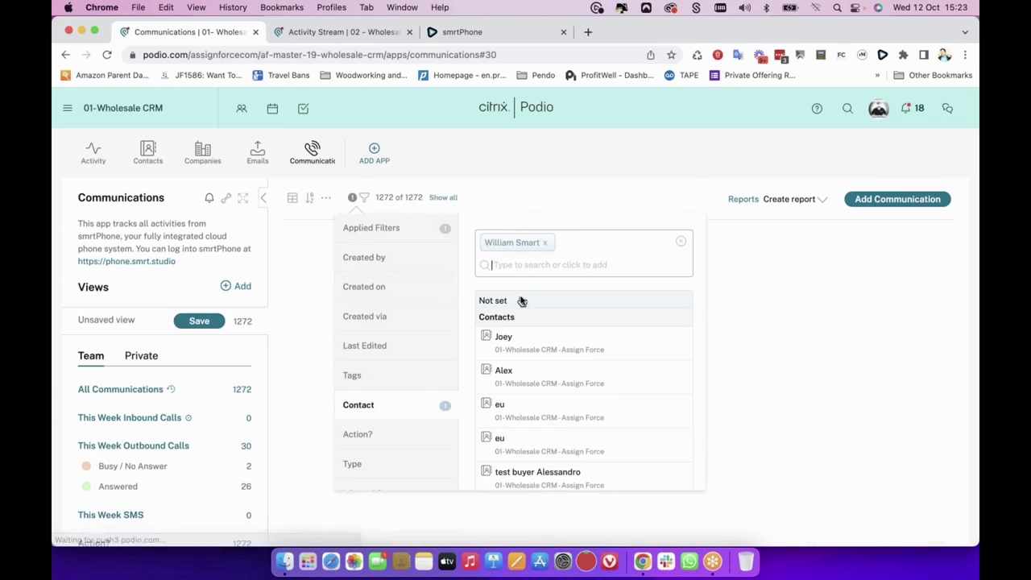
left_click(517, 200)
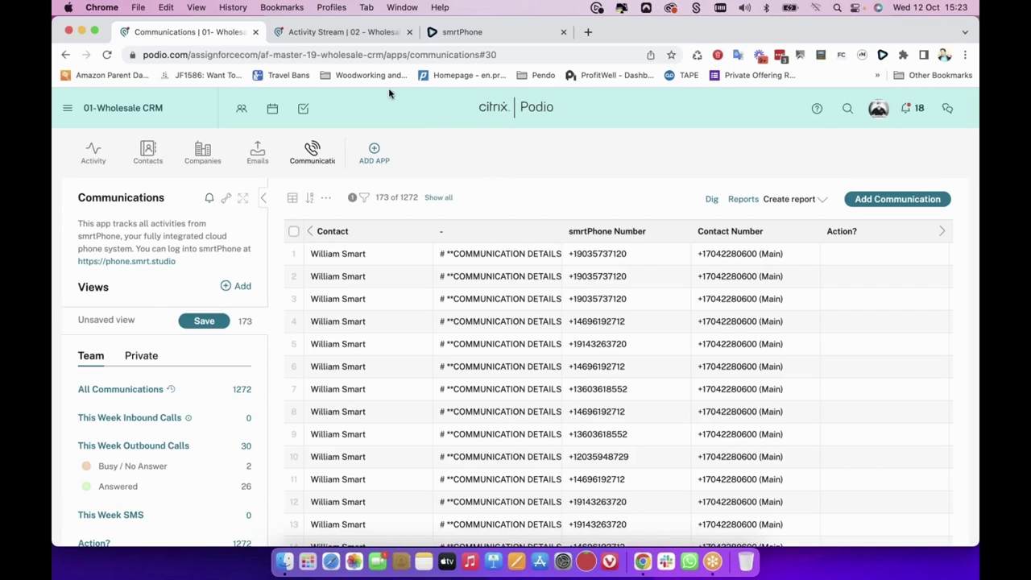
Open the first communication in the filtered list, review its call details, and open its related property.
left_click(352, 254)
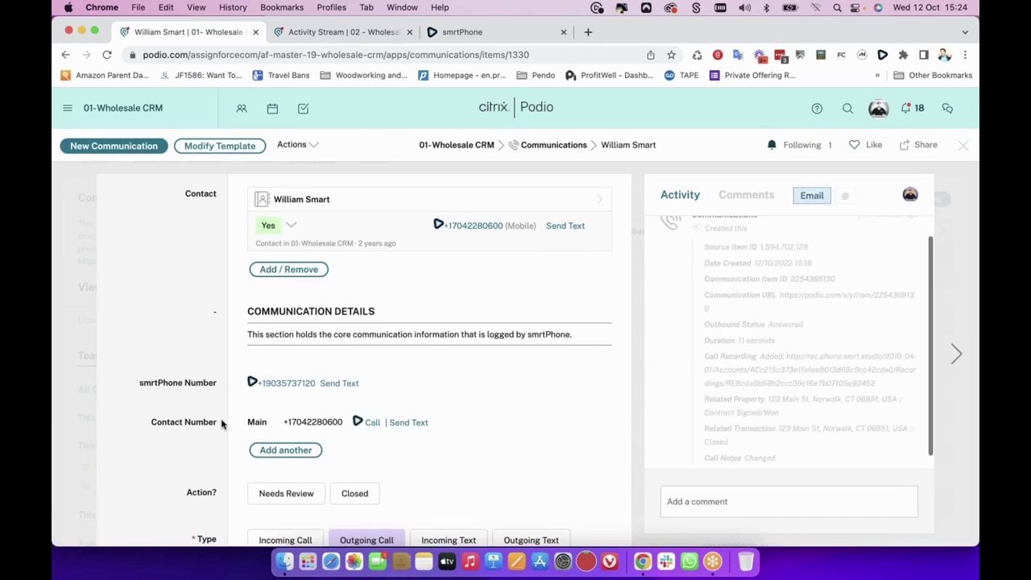
scroll(221, 421, "down", 3)
scroll(221, 421, "down", 15)
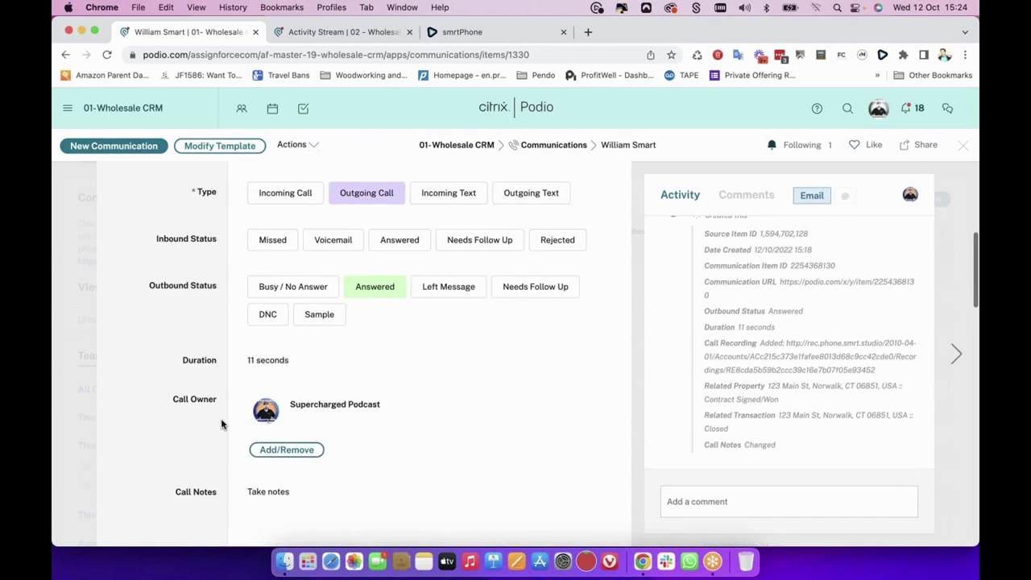
scroll(241, 399, "down", 7)
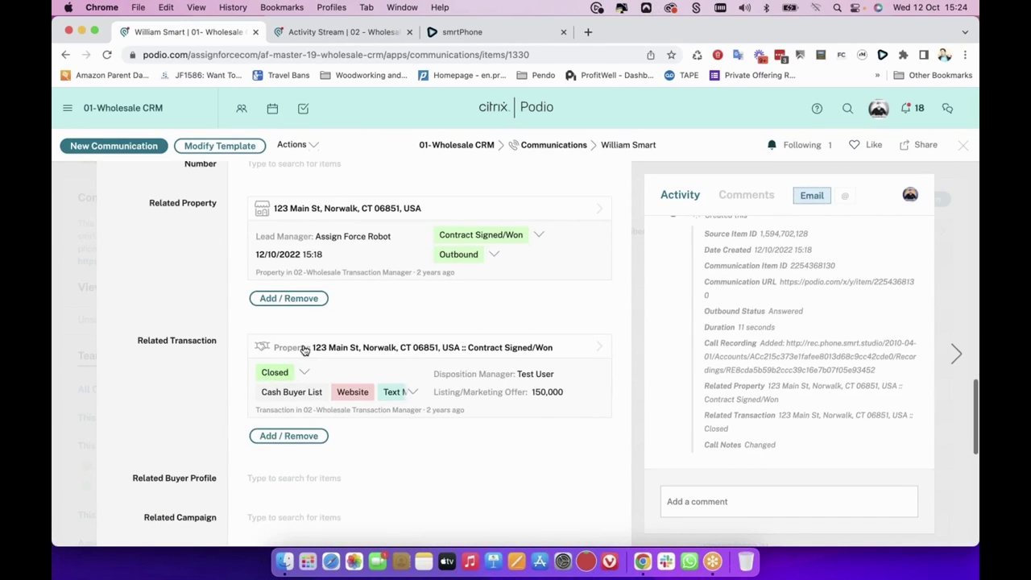
scroll(303, 347, "up", 2)
left_click(339, 288)
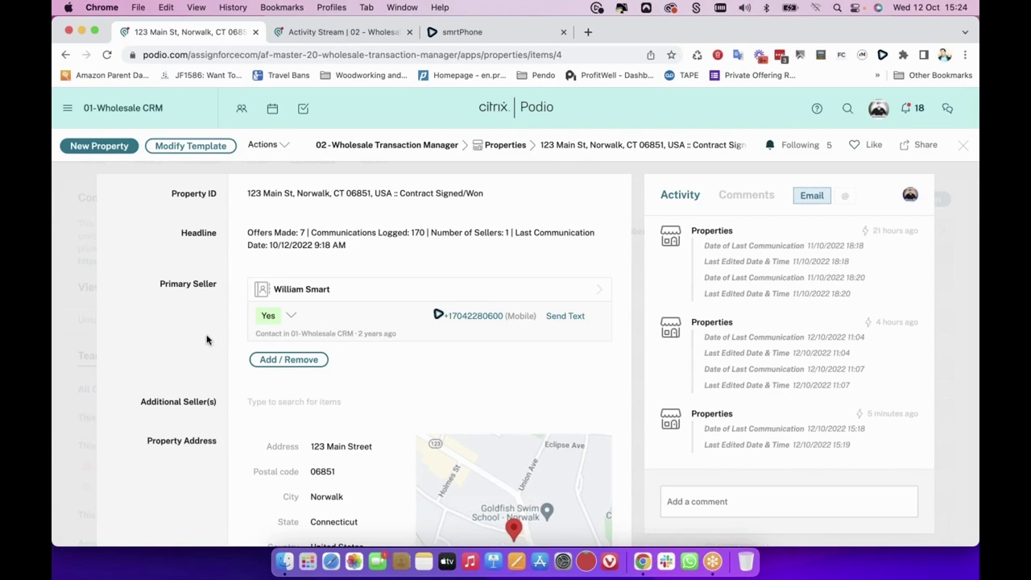
Review the property's primary seller, address and map, and its Lead Assignment Tracking section.
scroll(206, 339, "down", 1)
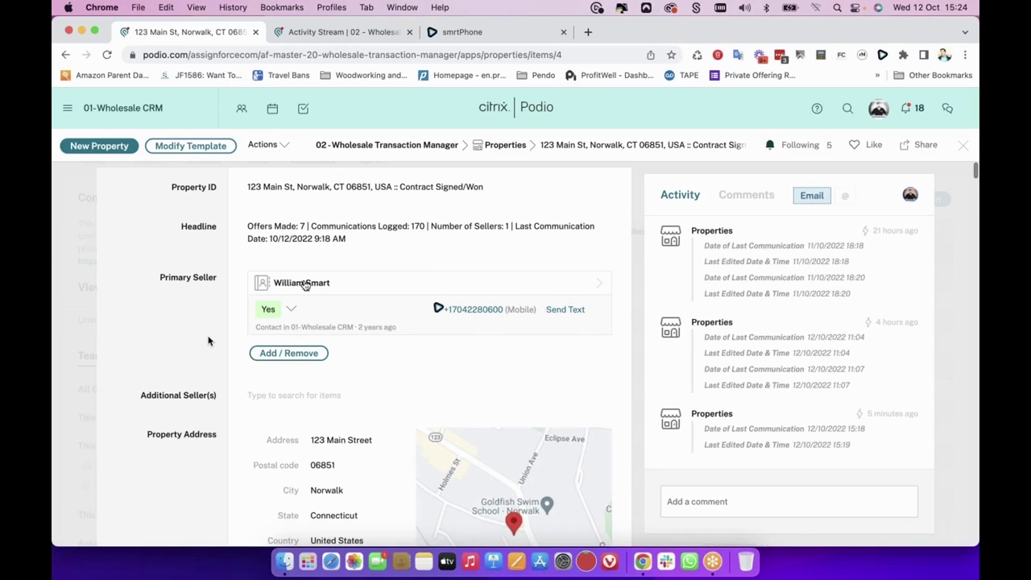
scroll(194, 373, "down", 3)
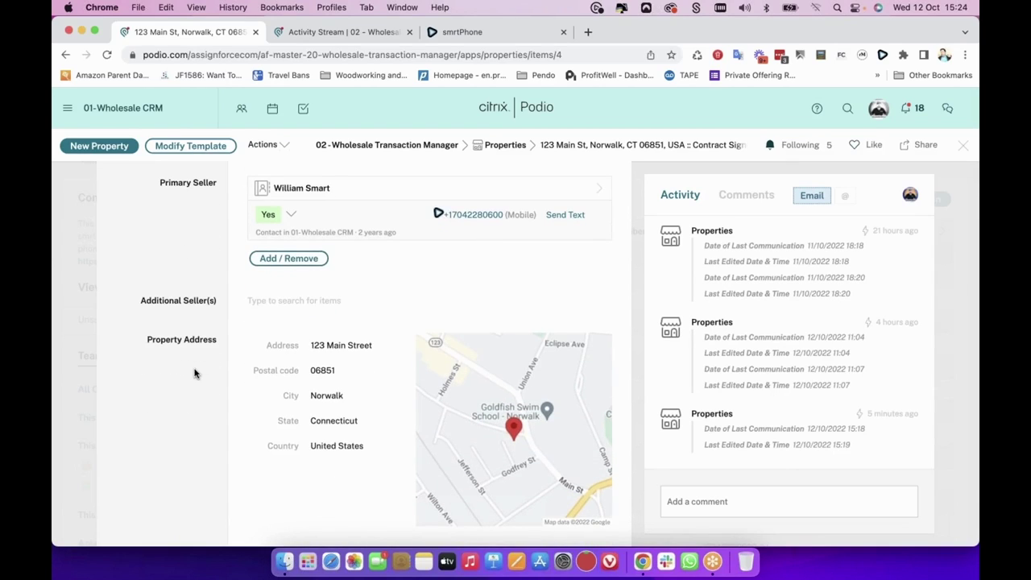
scroll(194, 373, "up", 1)
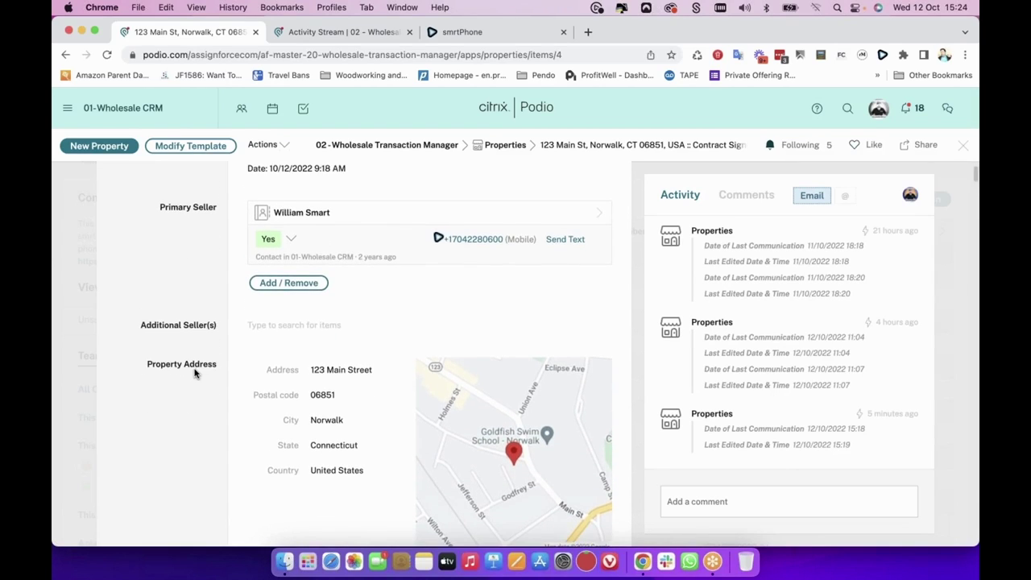
scroll(194, 373, "down", 3)
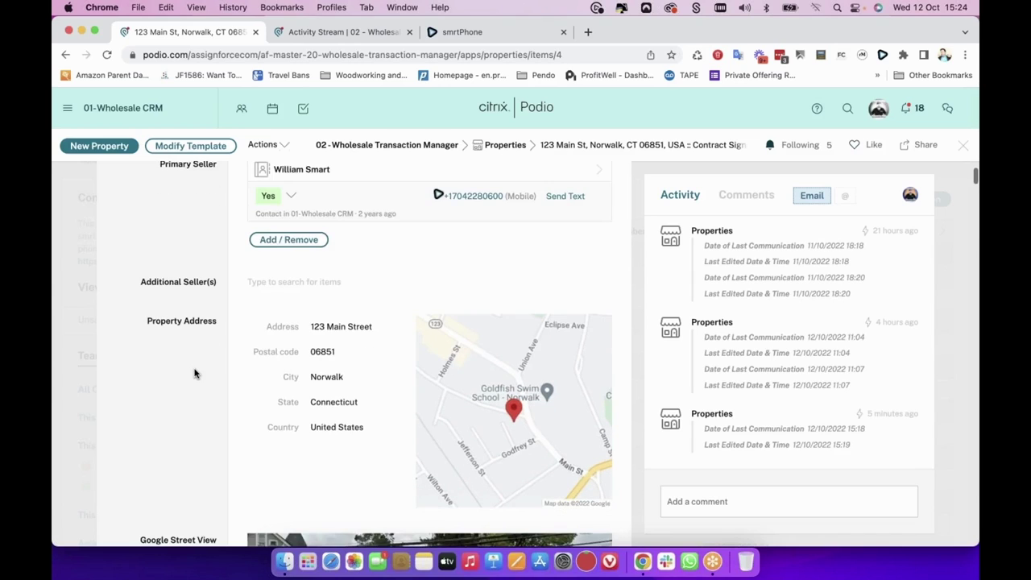
scroll(194, 373, "down", 18)
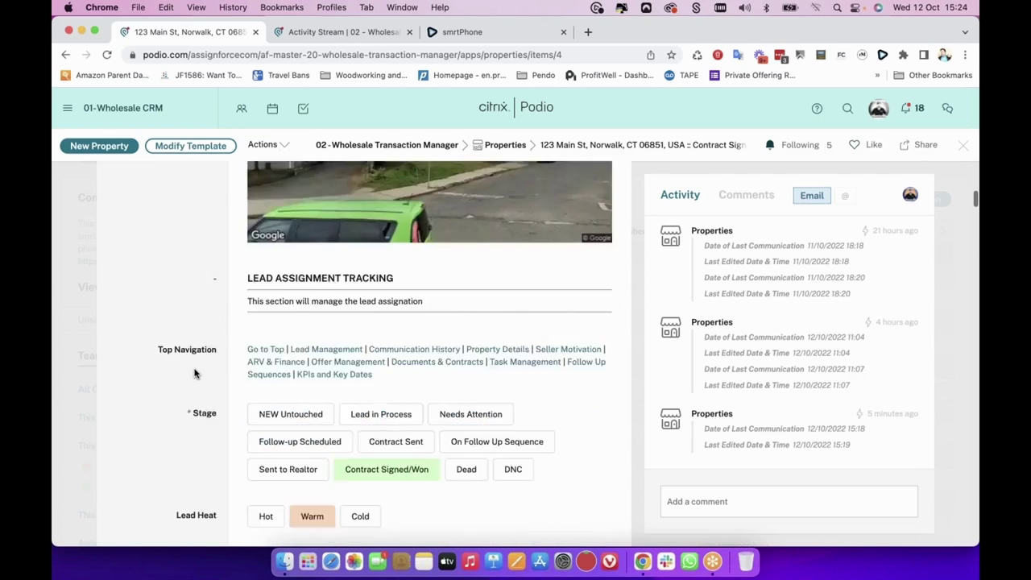
scroll(195, 373, "down", 14)
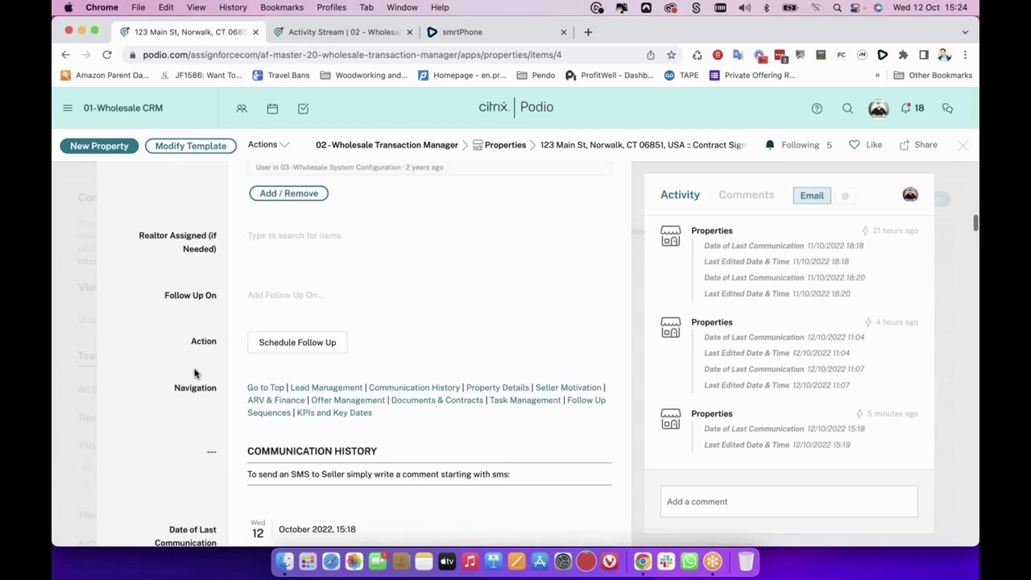
Examine the property's Communication History section, including last communication date, direction, email history and call history, and close the property.
scroll(194, 372, "down", 4)
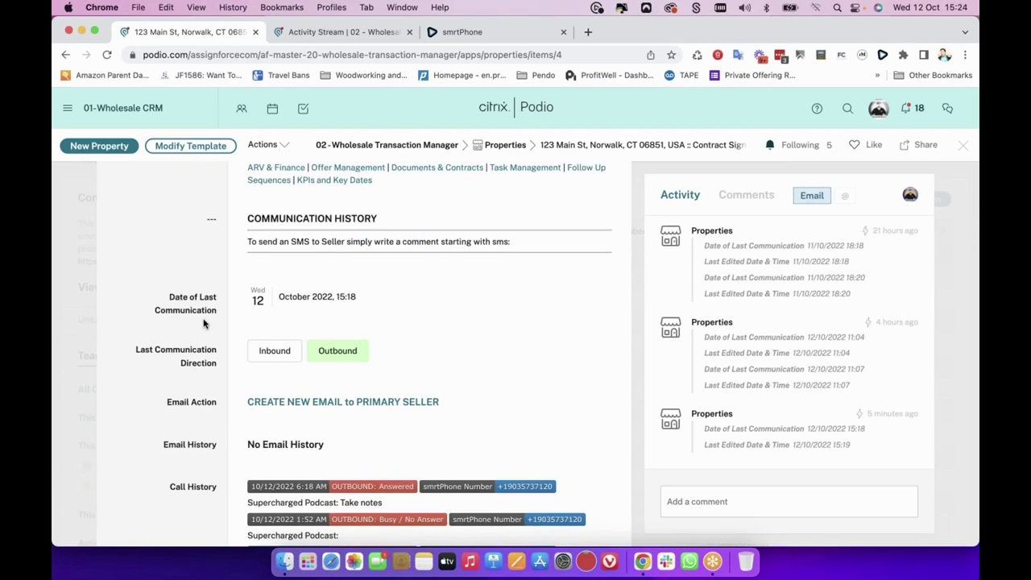
scroll(205, 318, "down", 1)
scroll(209, 310, "down", 1)
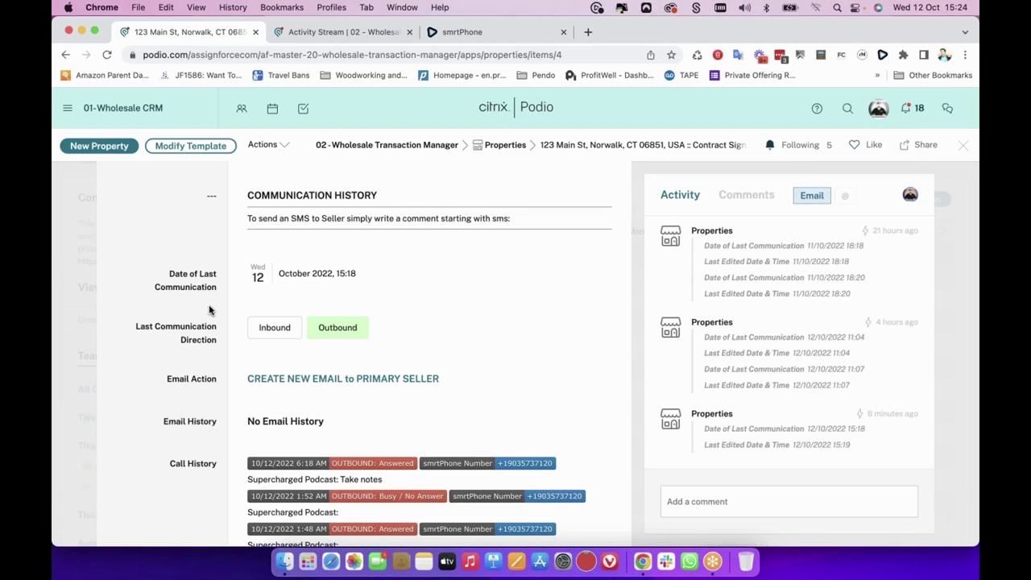
scroll(190, 322, "down", 1)
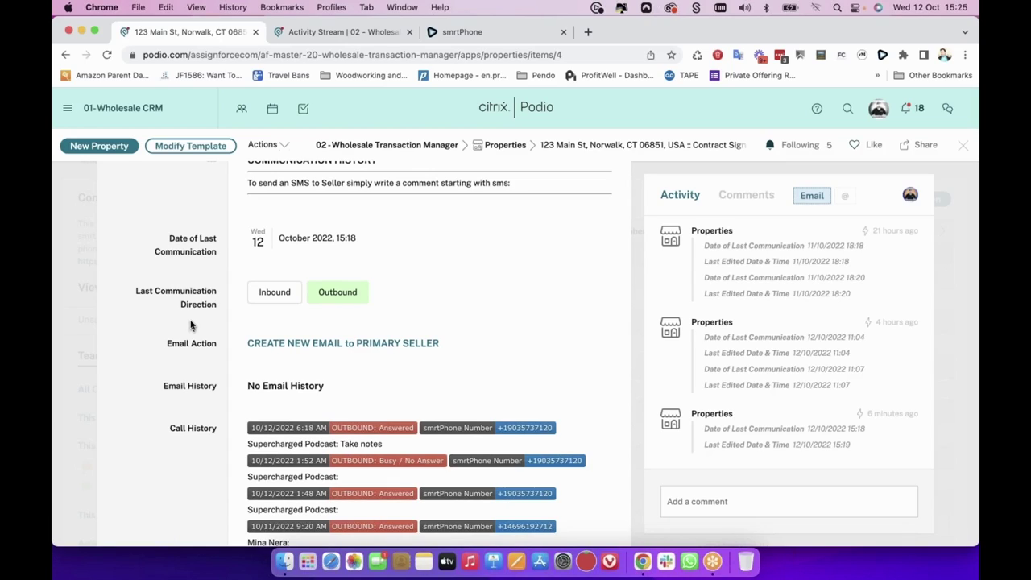
scroll(191, 325, "down", 1)
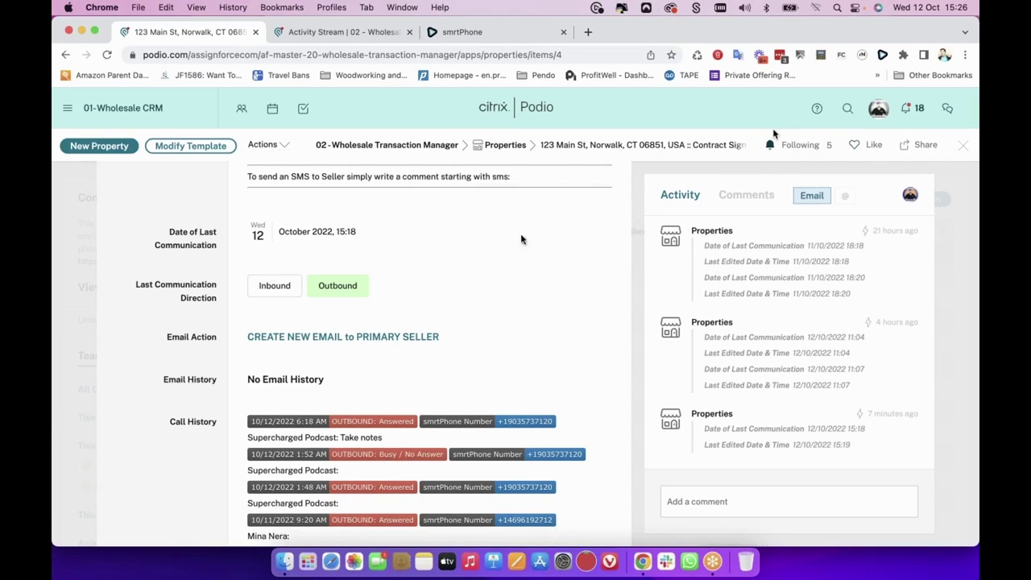
scroll(176, 360, "up", 1)
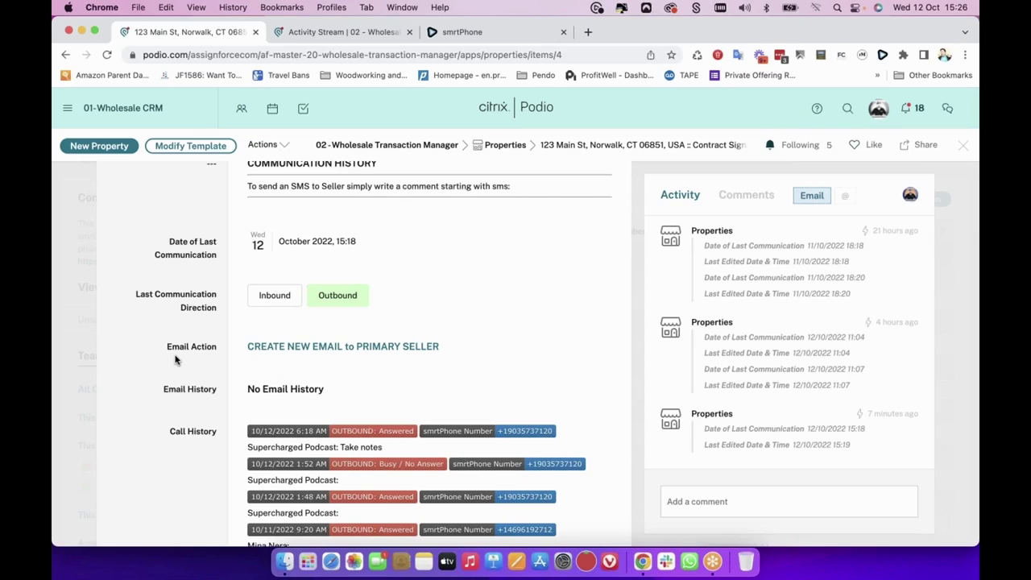
scroll(176, 360, "up", 3)
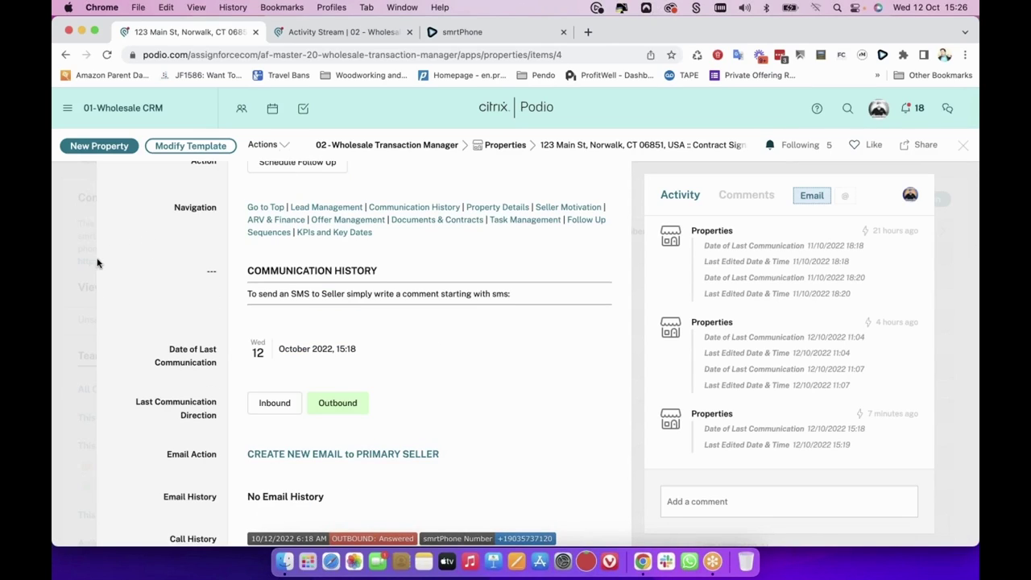
left_click(83, 280)
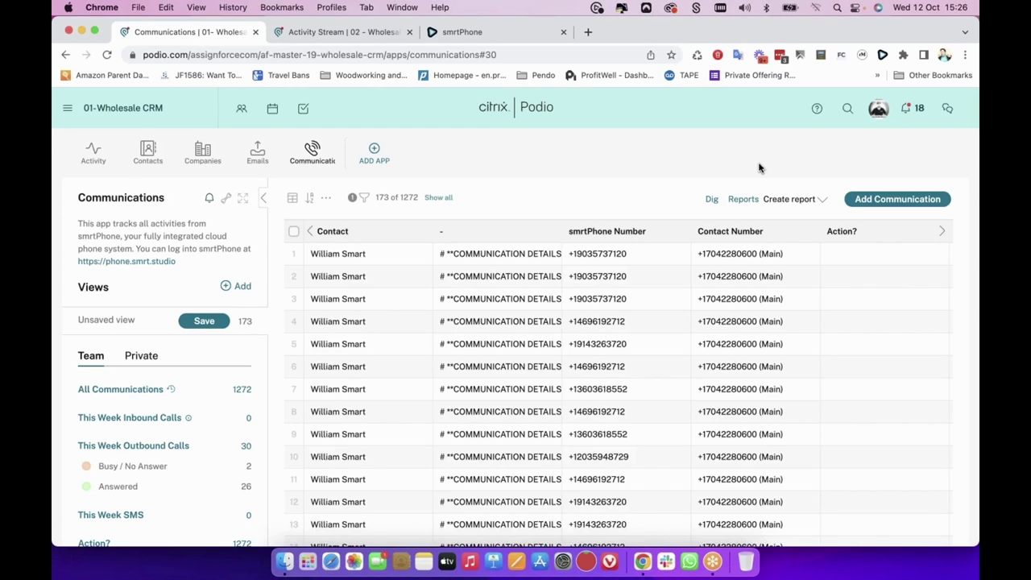
Reopen the first communication to check its Type and Outbound Status fields, and return to the list.
left_click(534, 254)
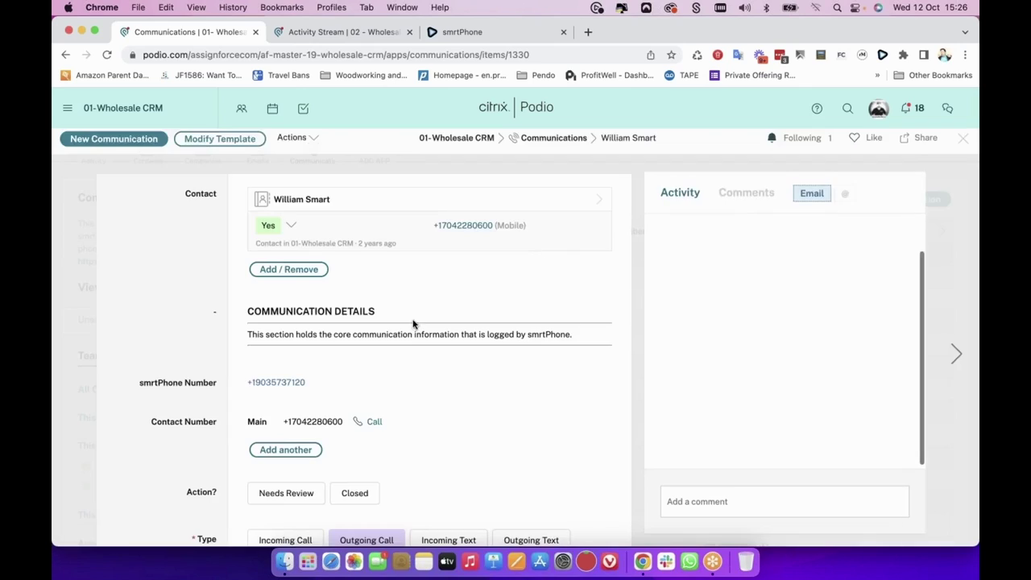
scroll(201, 394, "down", 5)
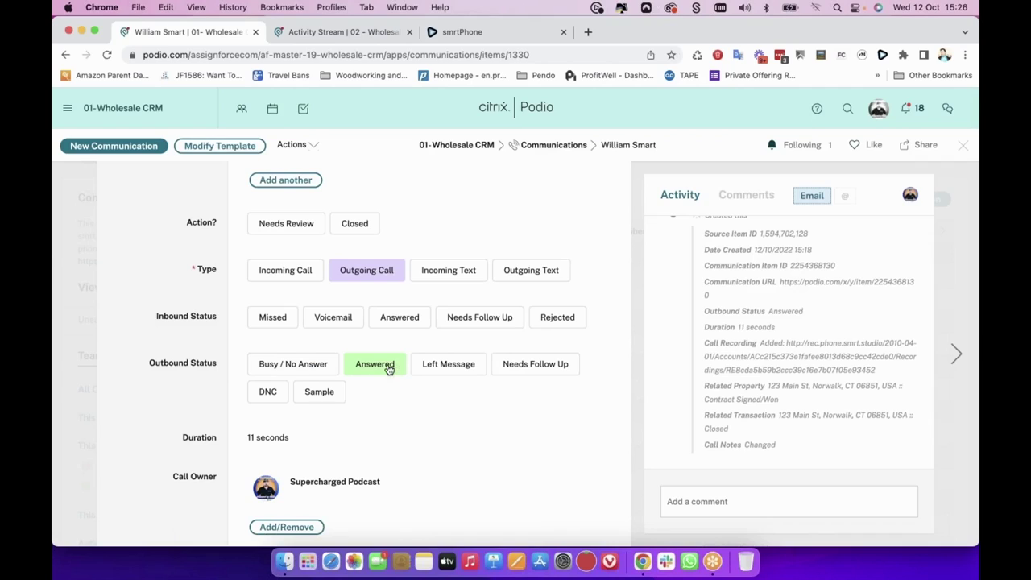
left_click(90, 303)
Clear the contact filter and limit the communications to those created in the past 7 days.
left_click(442, 202)
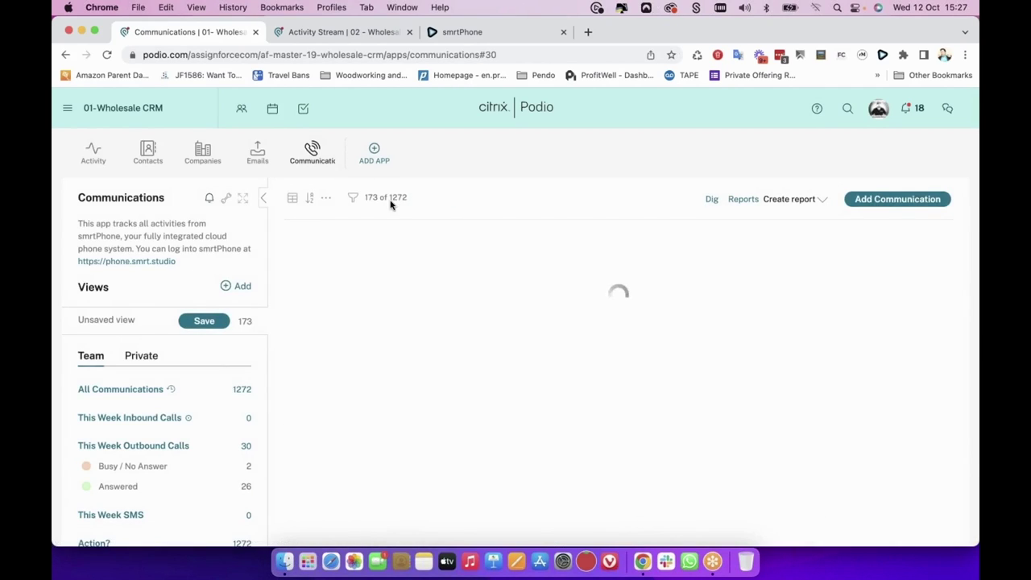
left_click(352, 200)
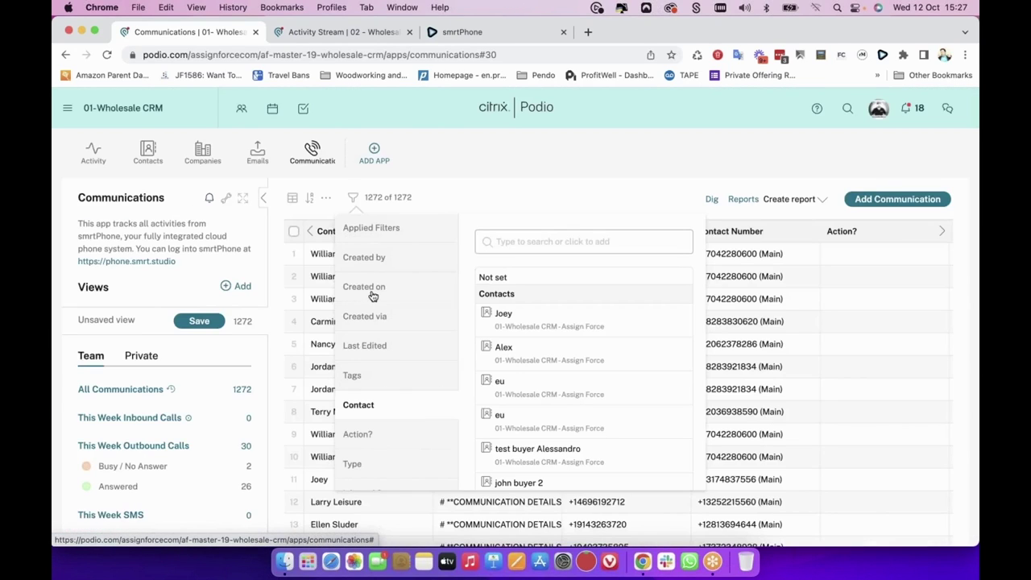
left_click(372, 296)
scroll(504, 346, "down", 1)
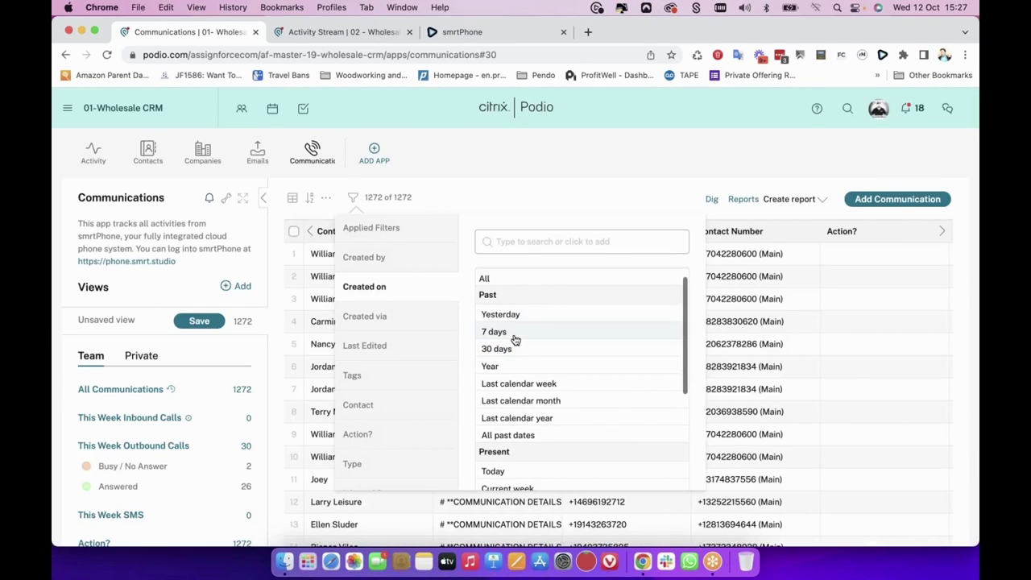
left_click(515, 337)
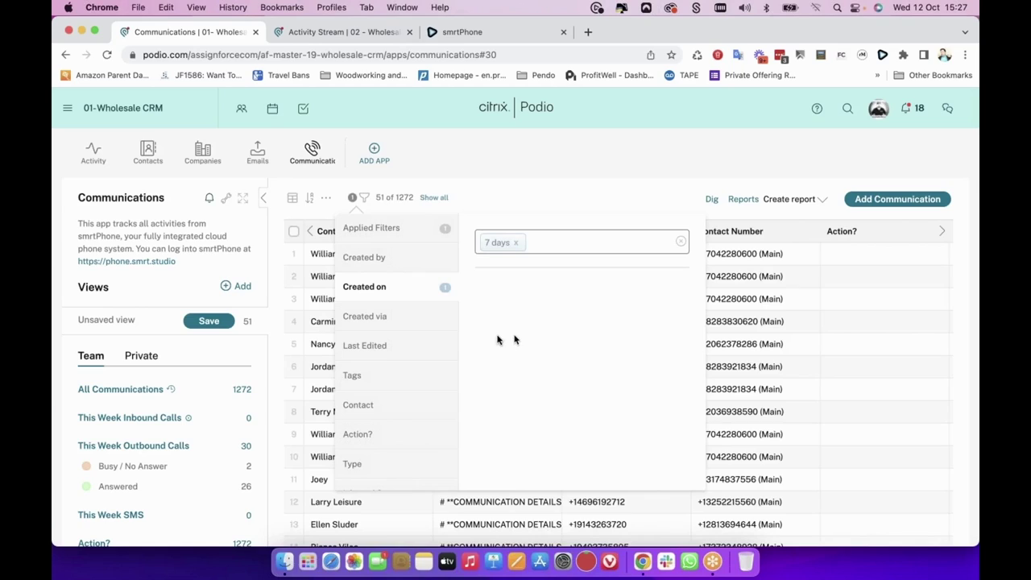
Narrow the filtered communications to the types Incoming Call and Incoming Text.
scroll(386, 411, "down", 1)
scroll(387, 411, "down", 2)
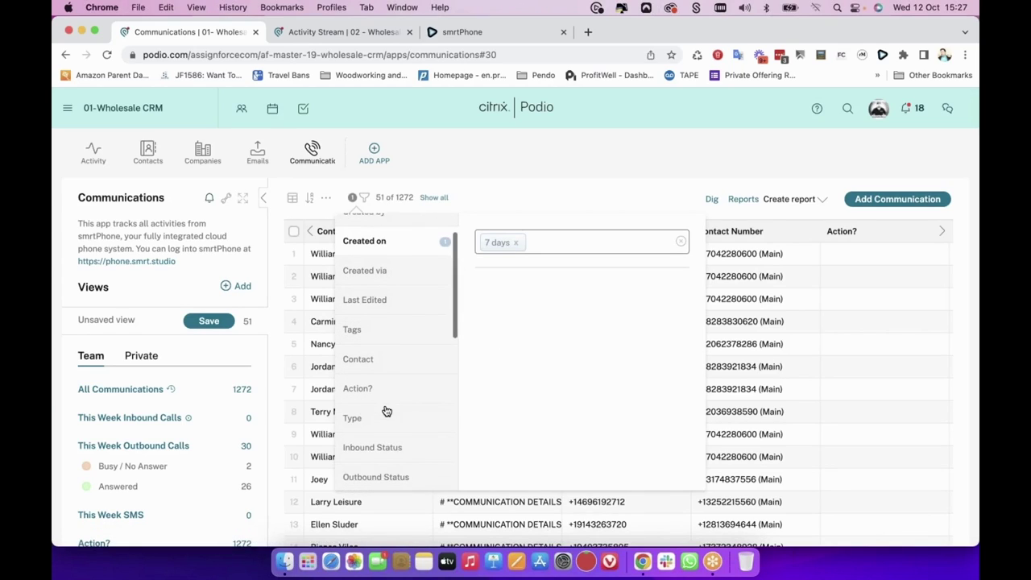
left_click(385, 414)
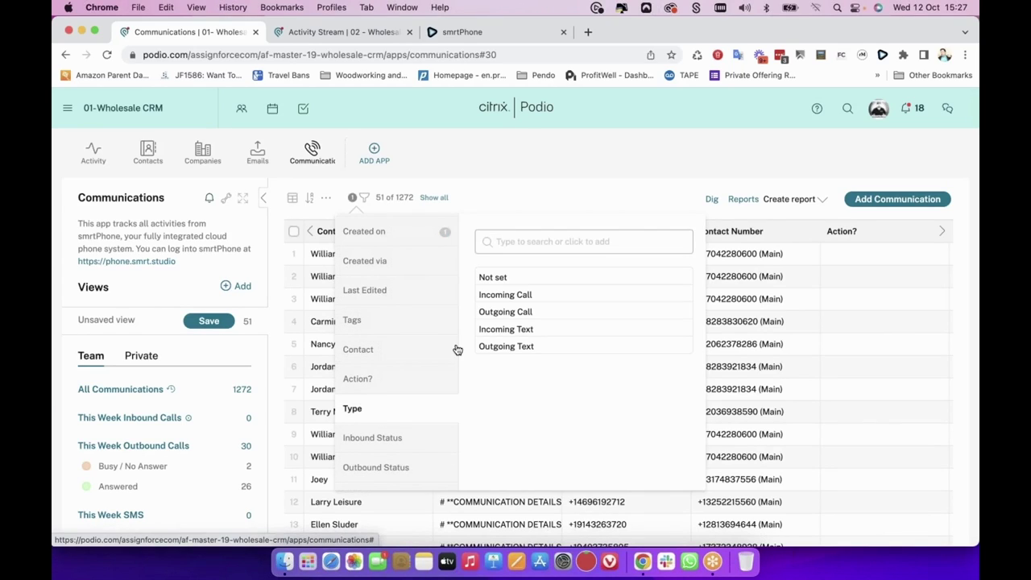
left_click(495, 296)
left_click(493, 332)
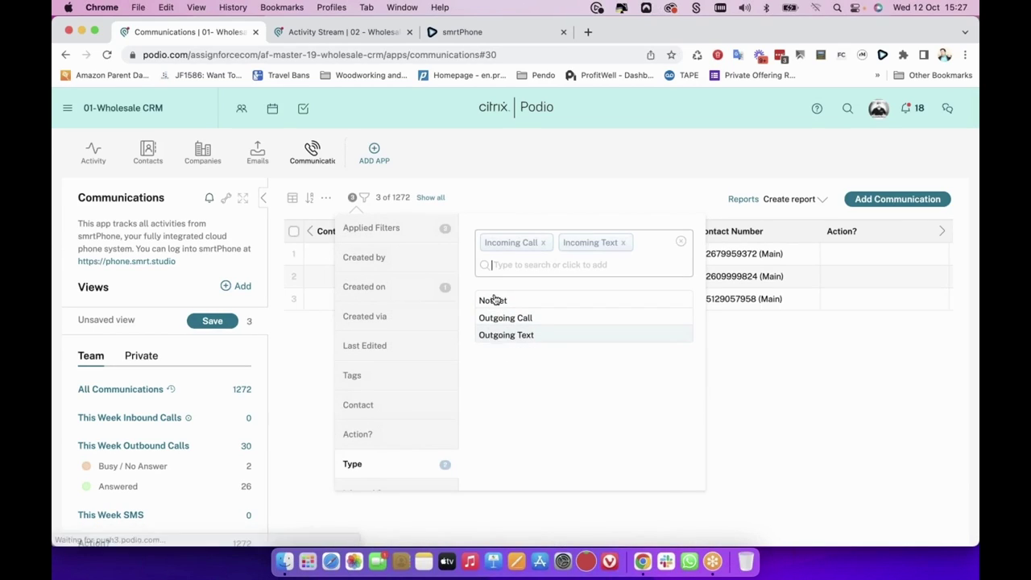
left_click(510, 190)
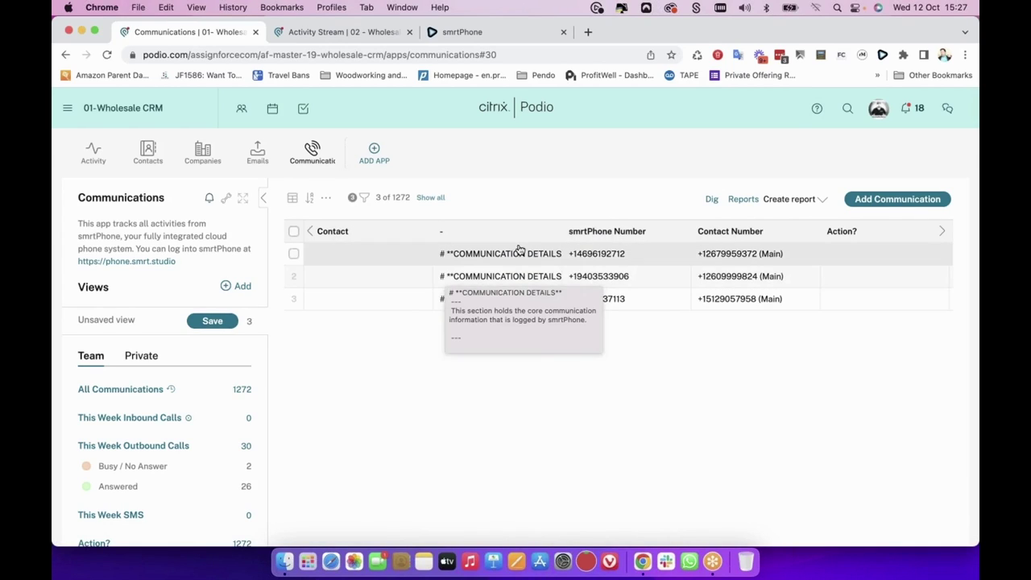
Create a report on the filtered communications that counts items per Call Owner.
left_click(782, 200)
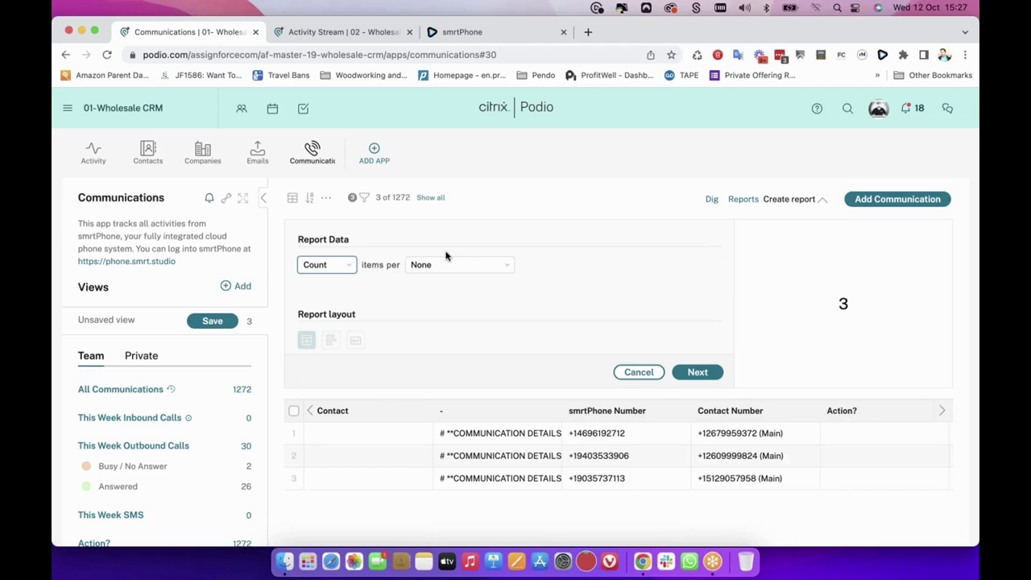
left_click(343, 269)
left_click(343, 269)
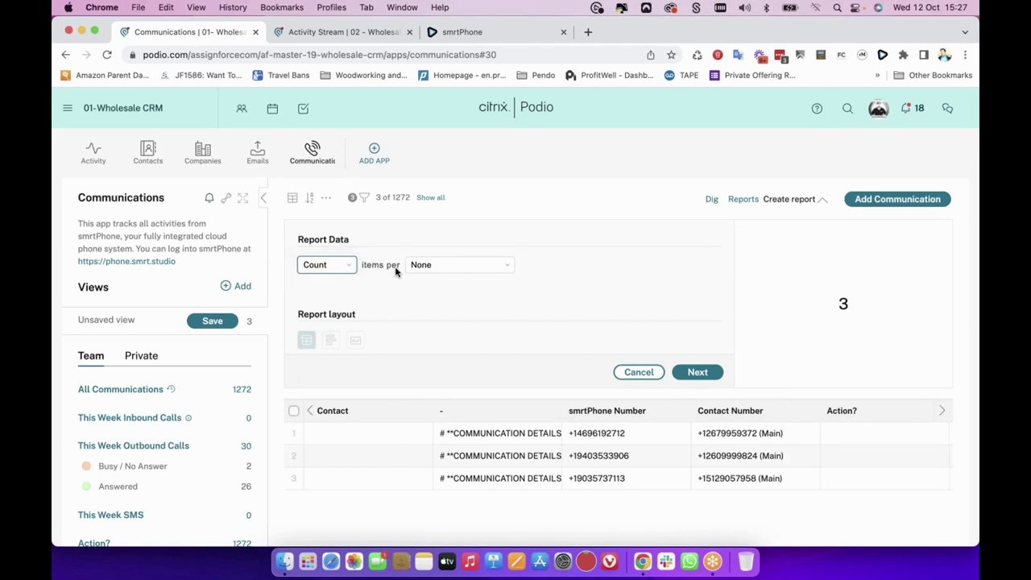
left_click(430, 267)
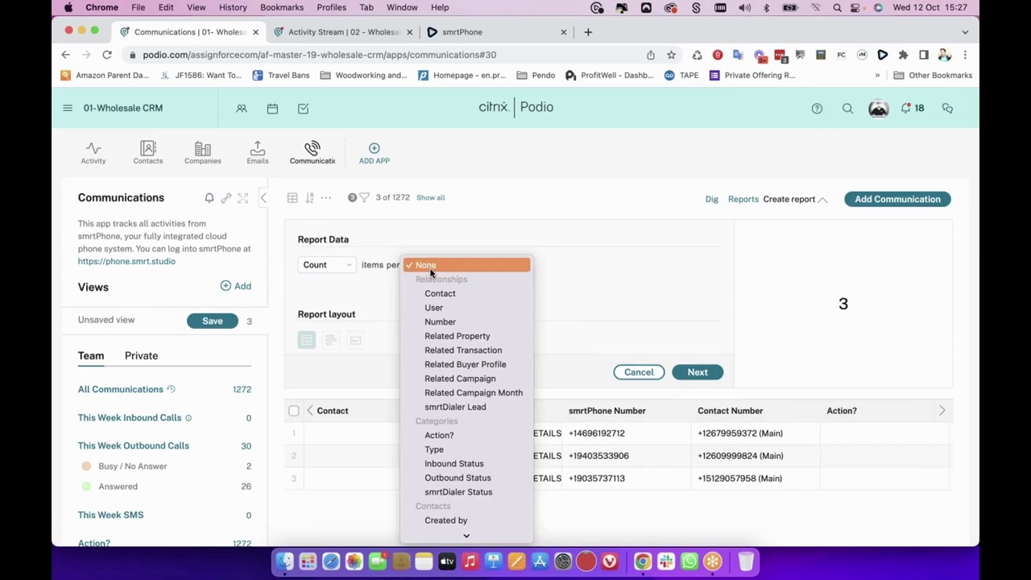
left_click(434, 309)
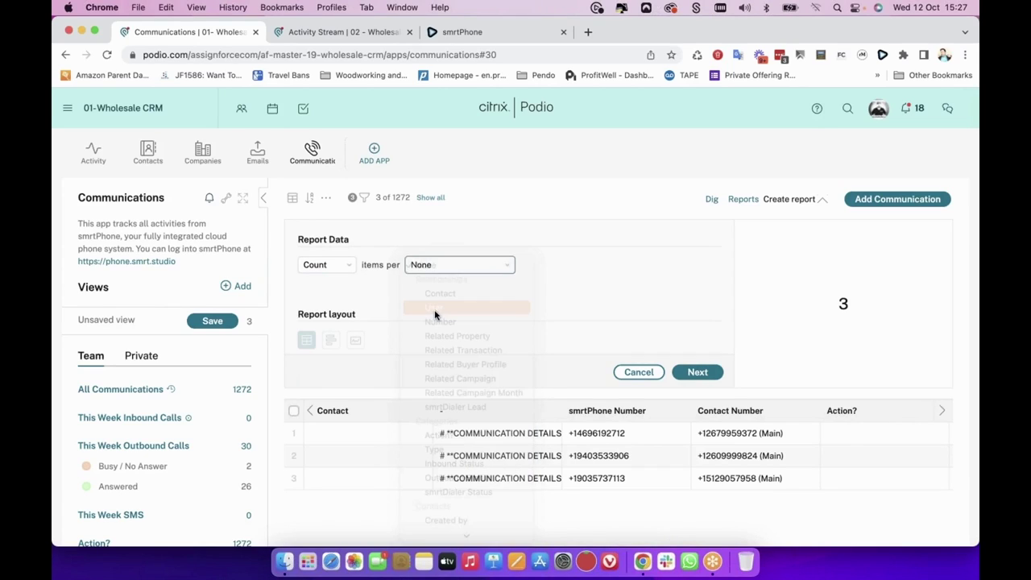
left_click(442, 267)
left_click(448, 253)
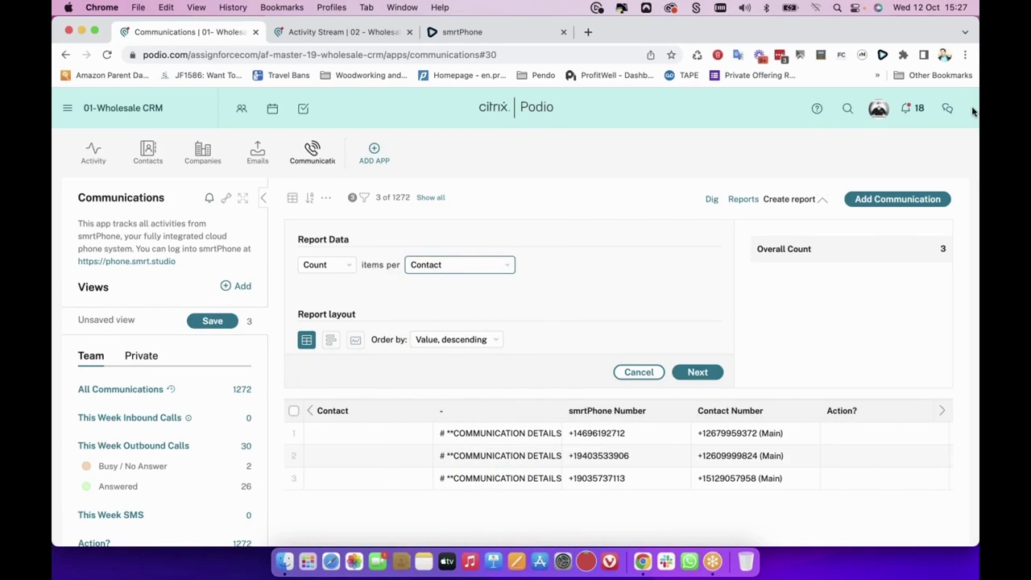
left_click(454, 266)
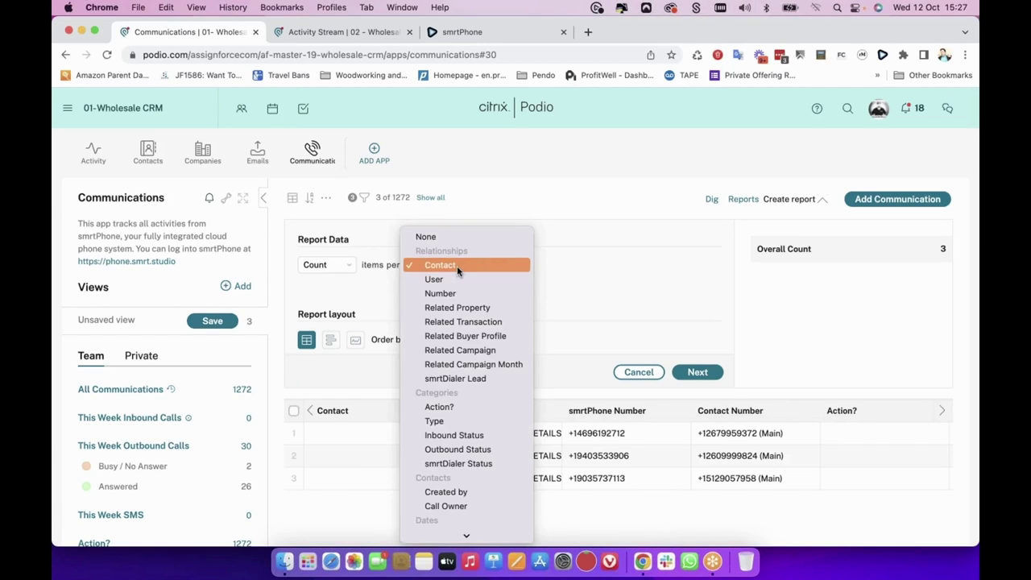
scroll(459, 403, "down", 2)
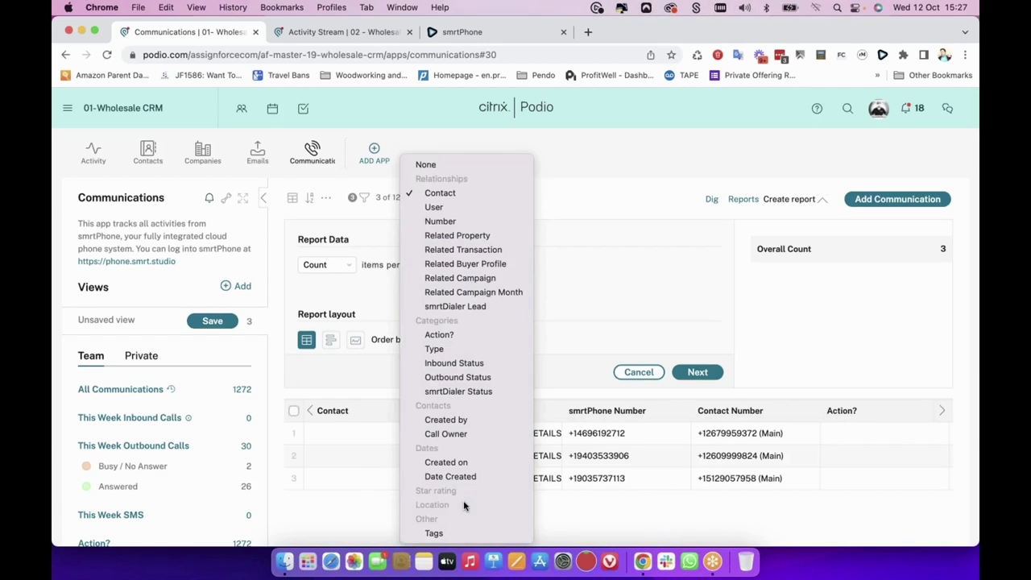
left_click(448, 434)
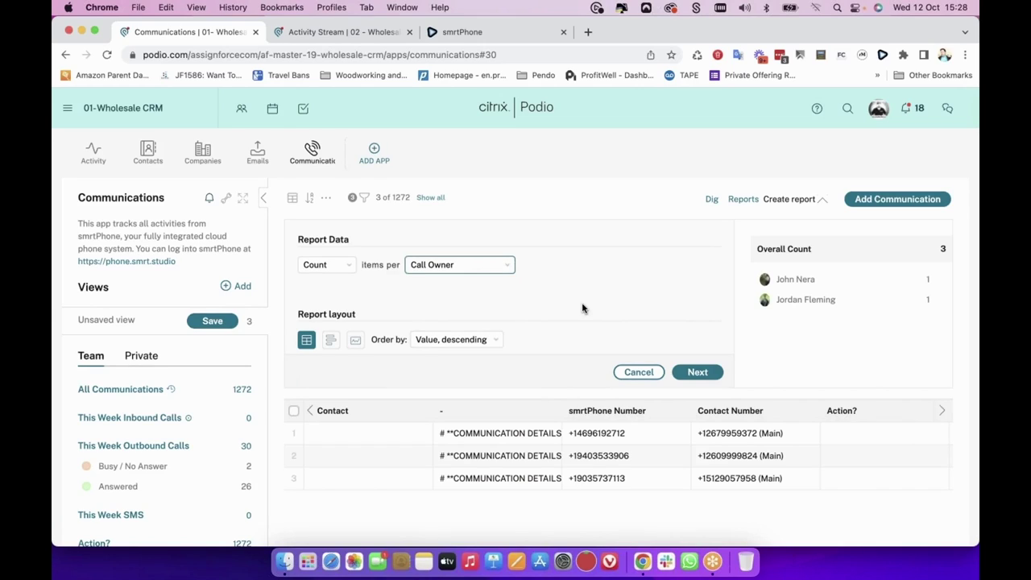
Title the report "test" and save it to the workspace home page.
left_click(685, 371)
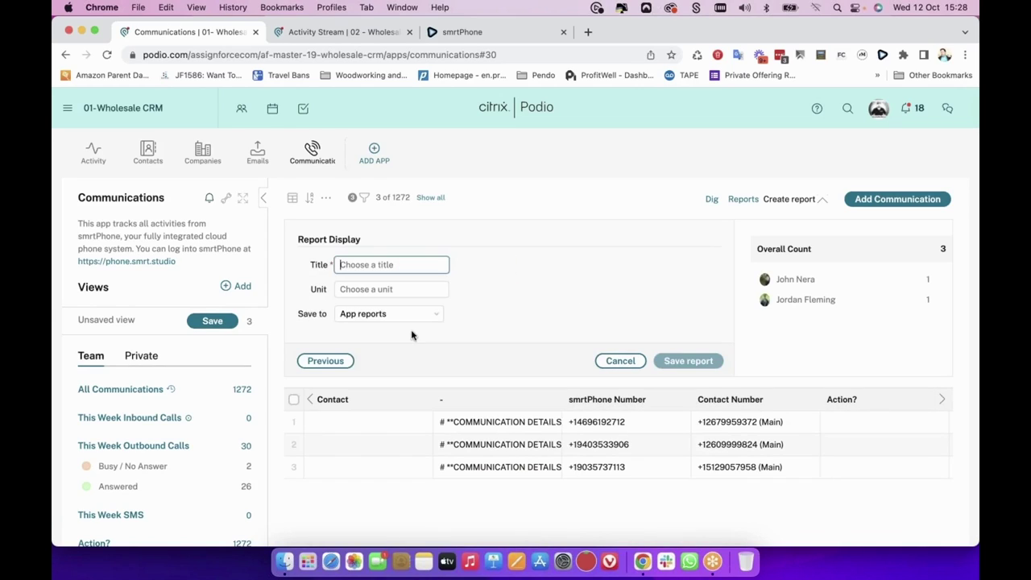
type("test")
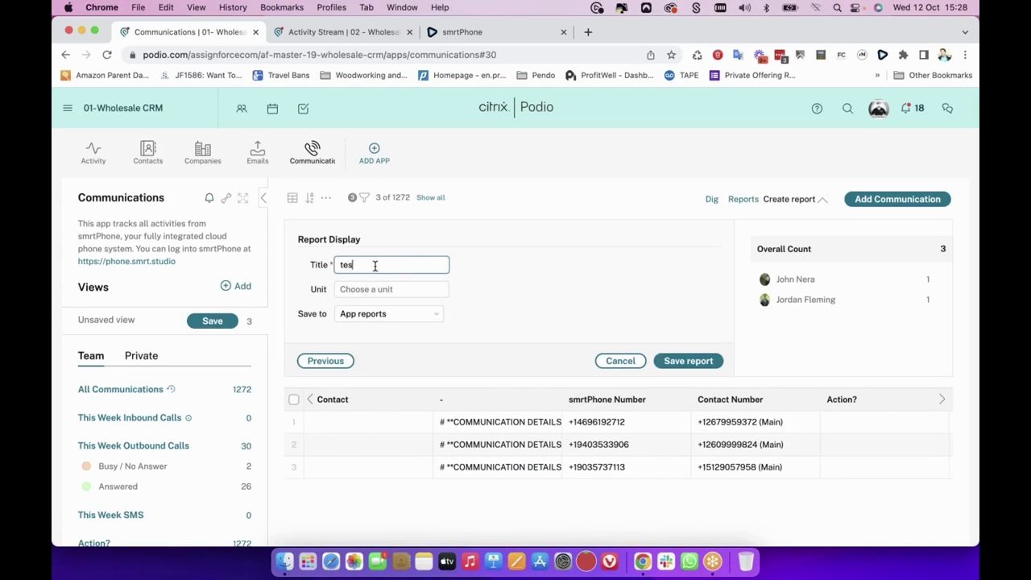
left_click(362, 317)
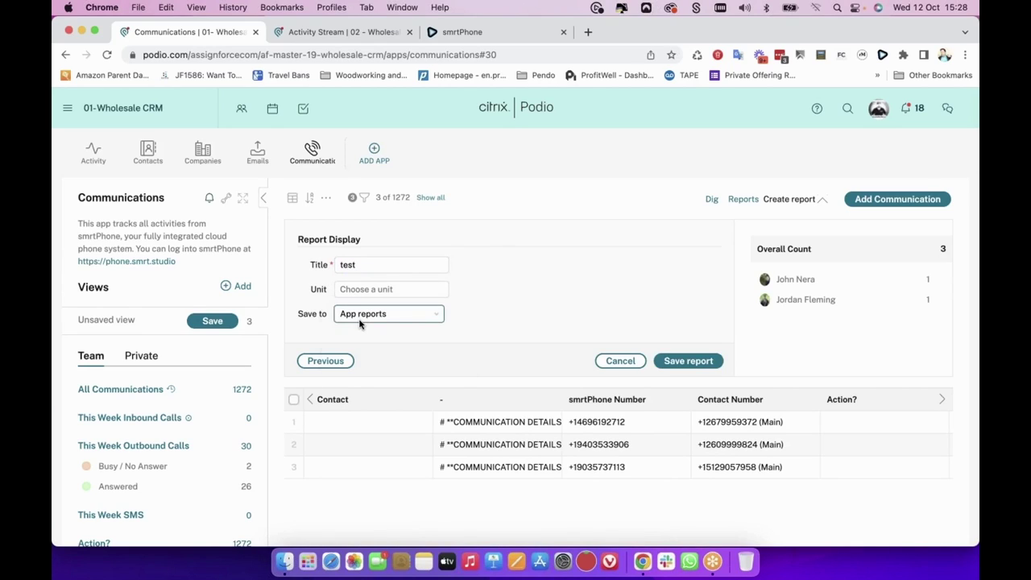
left_click(364, 344)
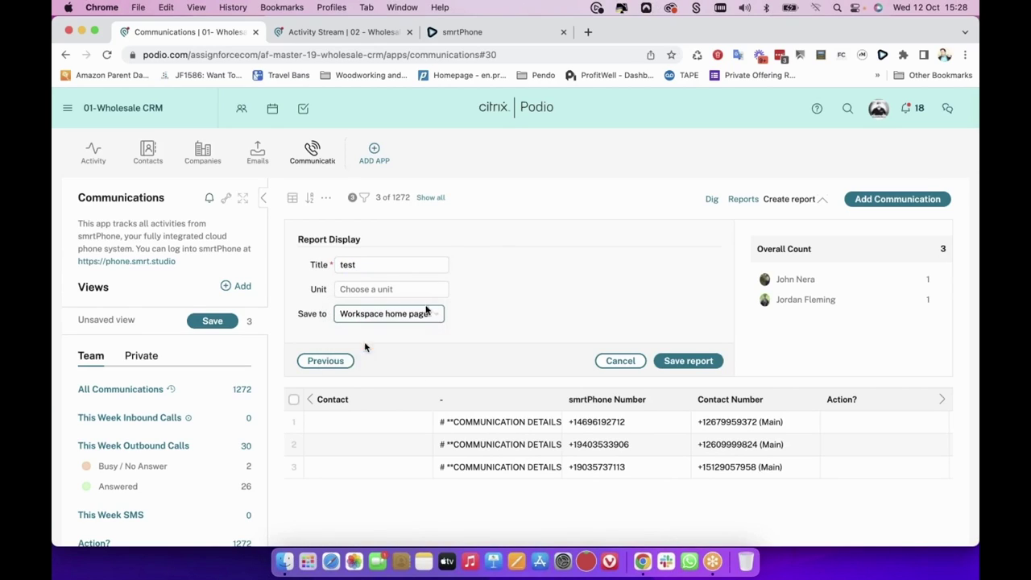
left_click(697, 361)
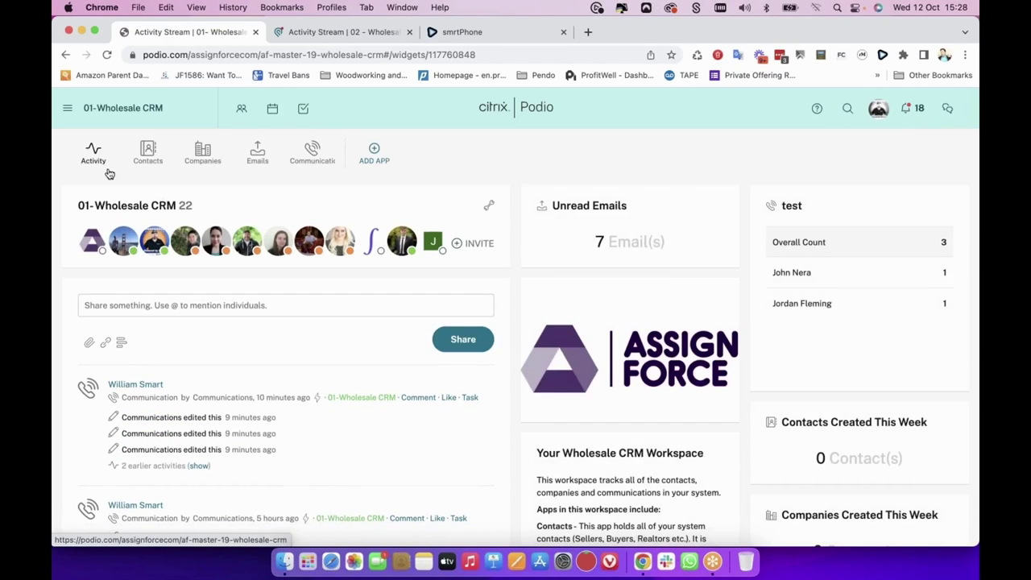
Examine the workspace home page's tiles, including the test report, unread emails, workspace description, and contacts and companies created this week.
left_click(97, 166)
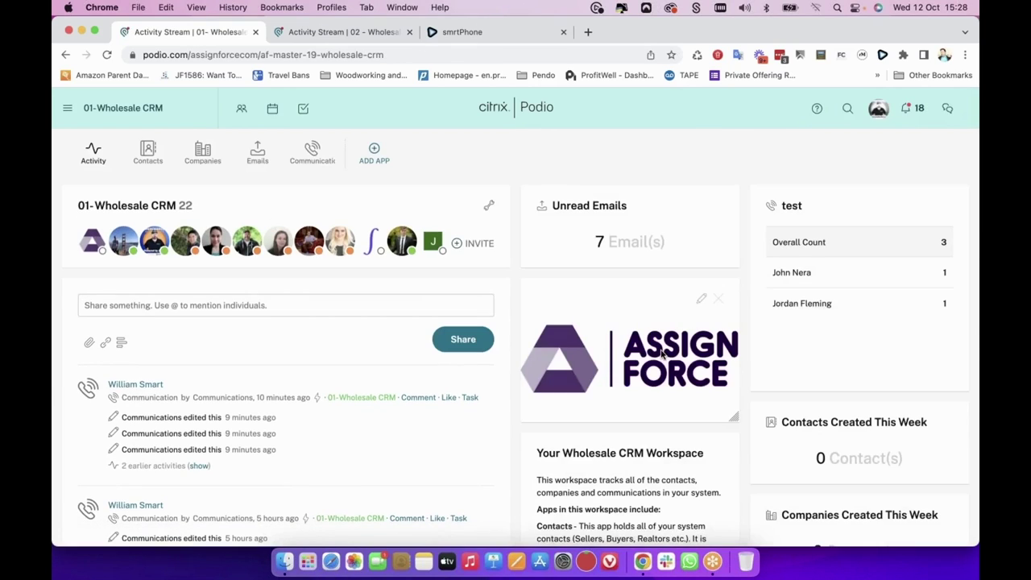
scroll(662, 353, "down", 5)
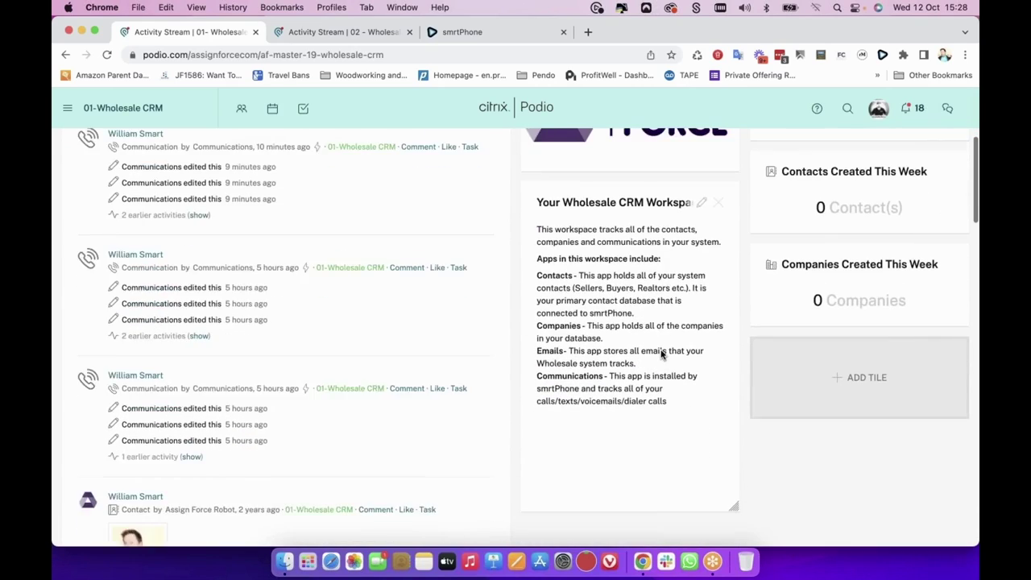
scroll(662, 352, "up", 5)
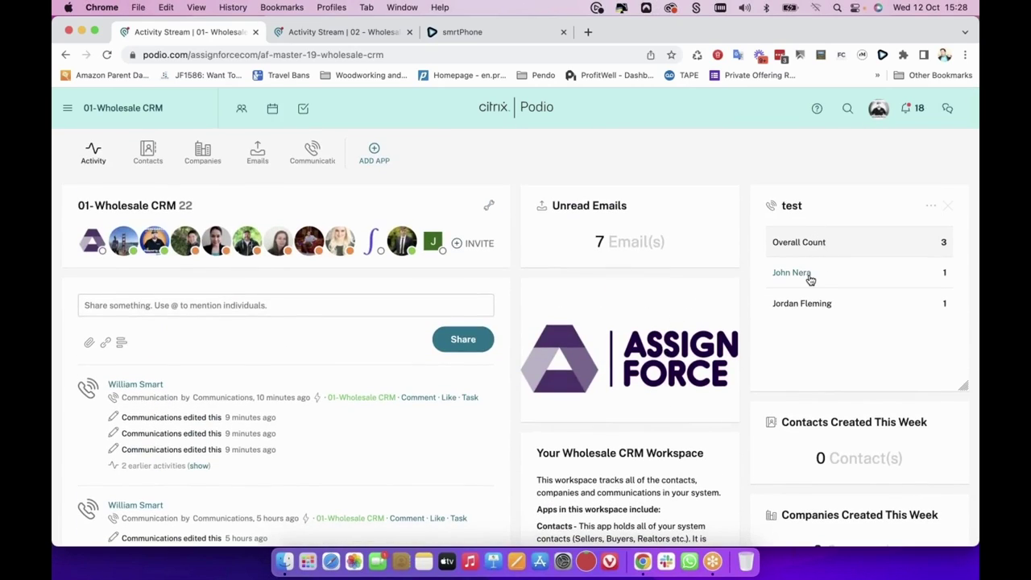
scroll(809, 276, "down", 1)
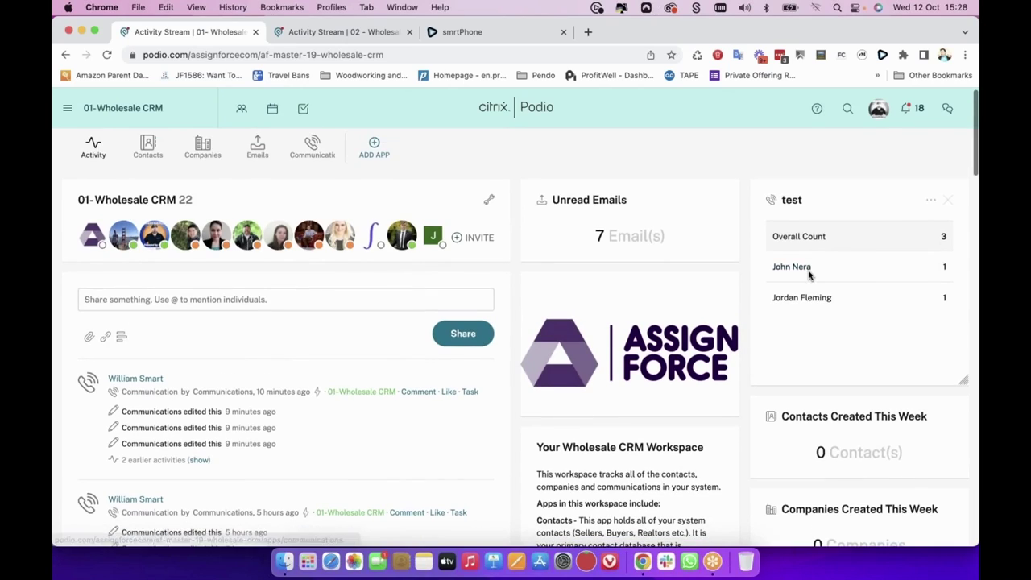
scroll(809, 276, "down", 2)
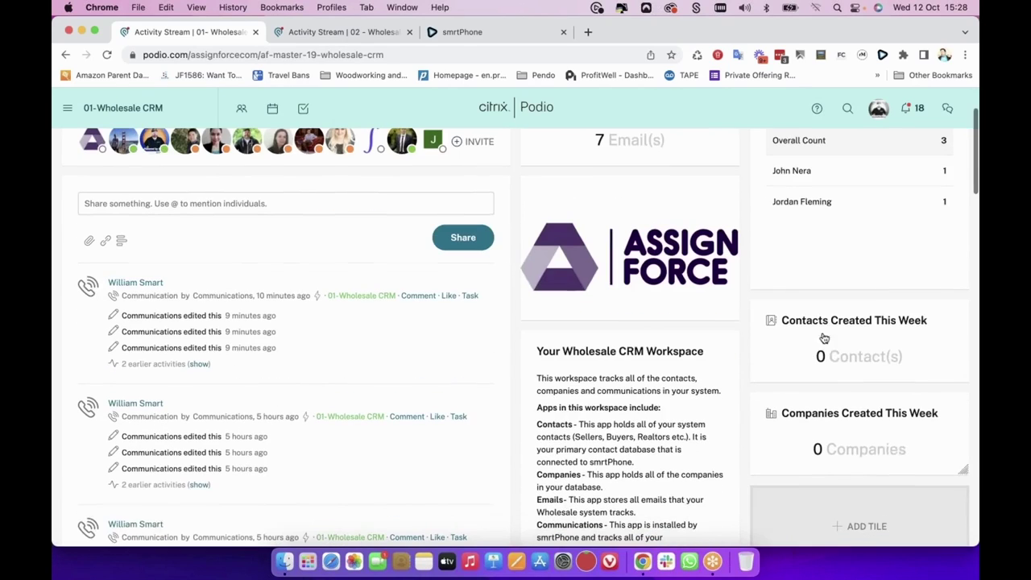
scroll(847, 438, "up", 3)
scroll(845, 437, "down", 3)
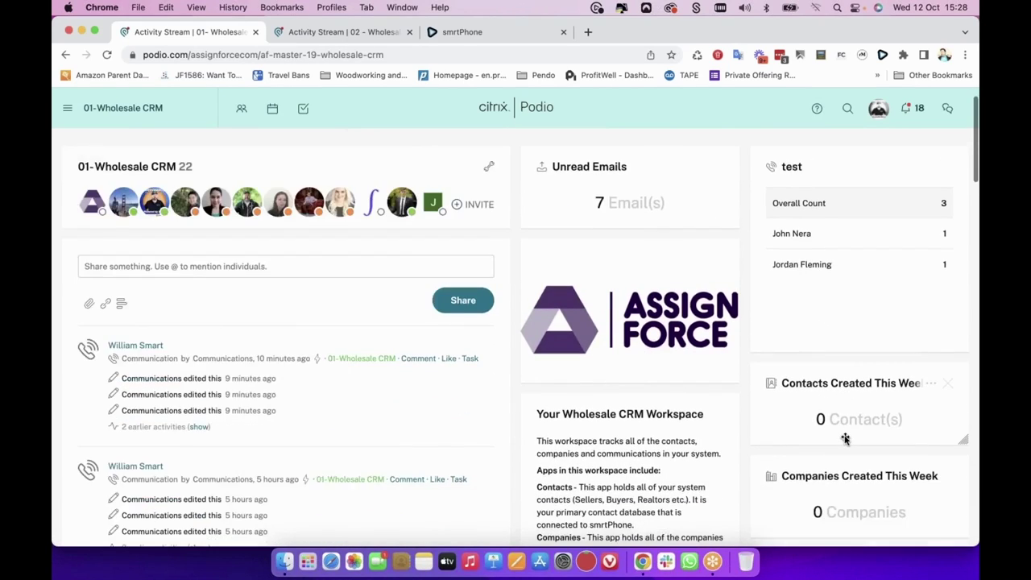
scroll(829, 431, "up", 2)
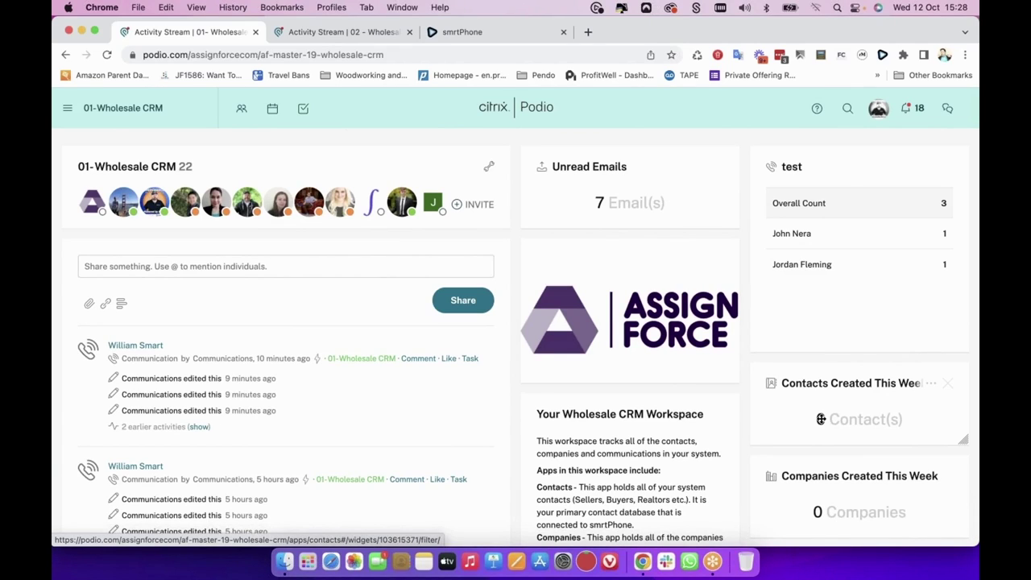
scroll(757, 399, "down", 1)
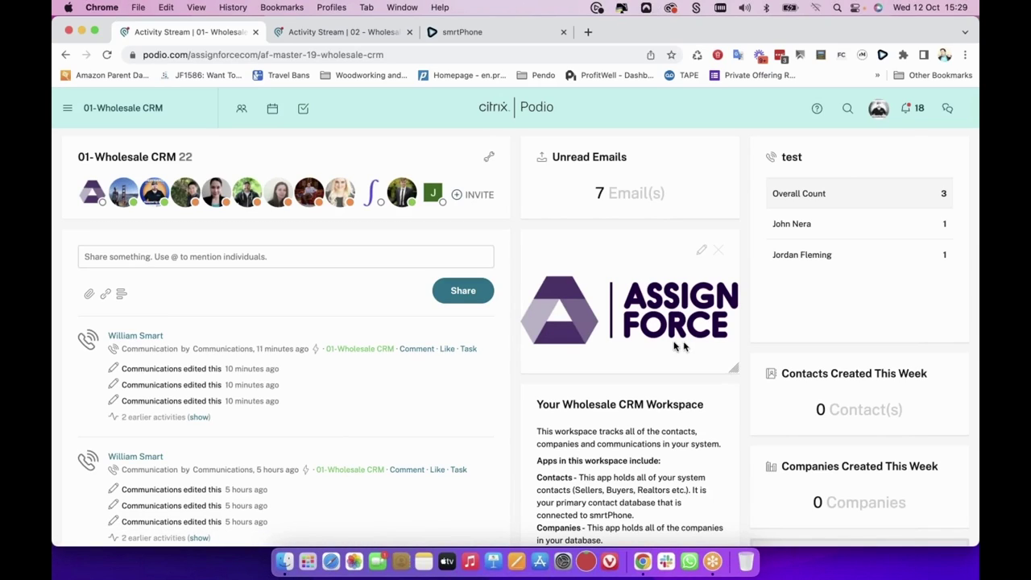
scroll(575, 354, "up", 2)
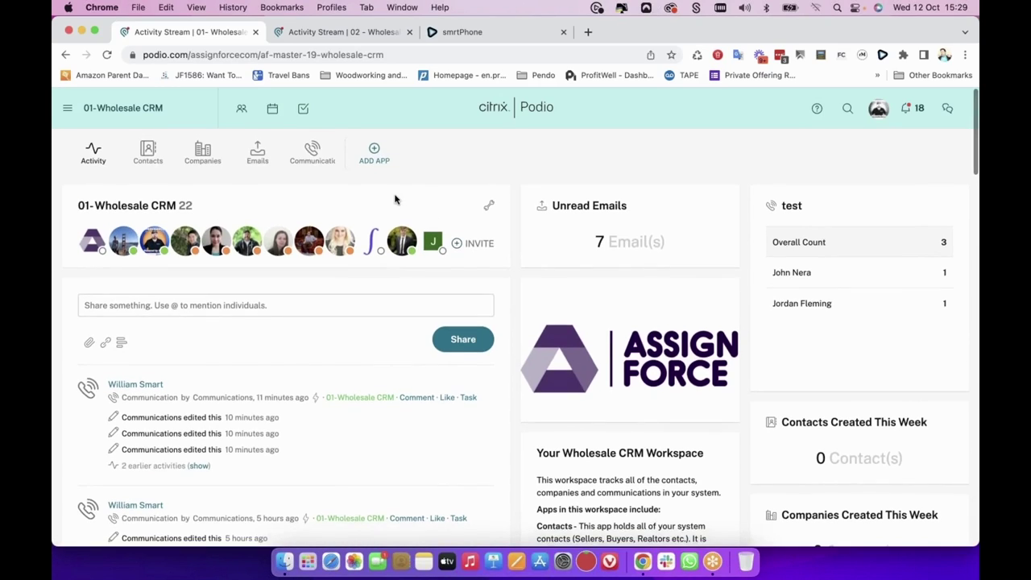
Open the second email in the Emails app's unread list to check its status fields and activity, and return to the list.
left_click(259, 162)
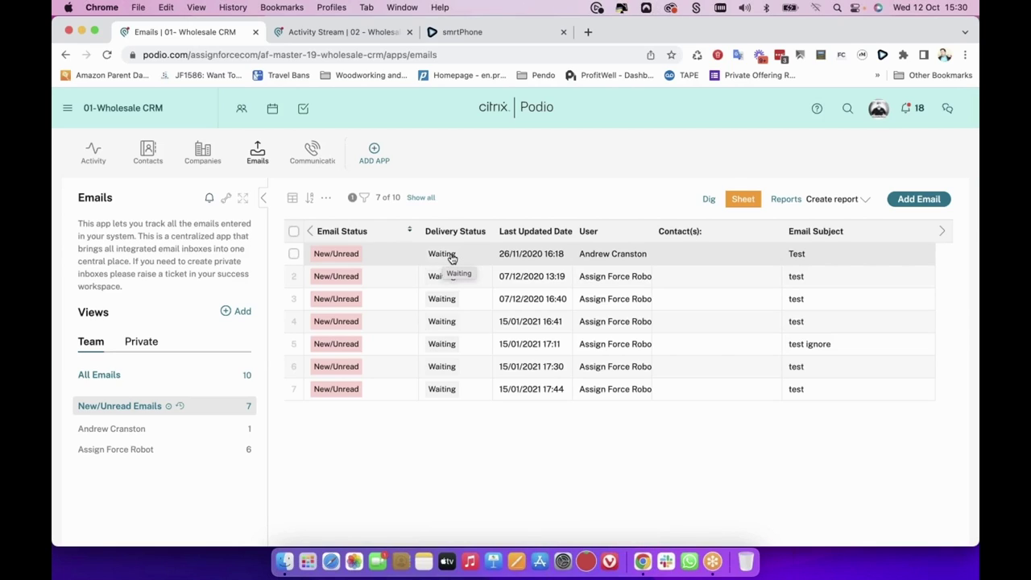
left_click(455, 279)
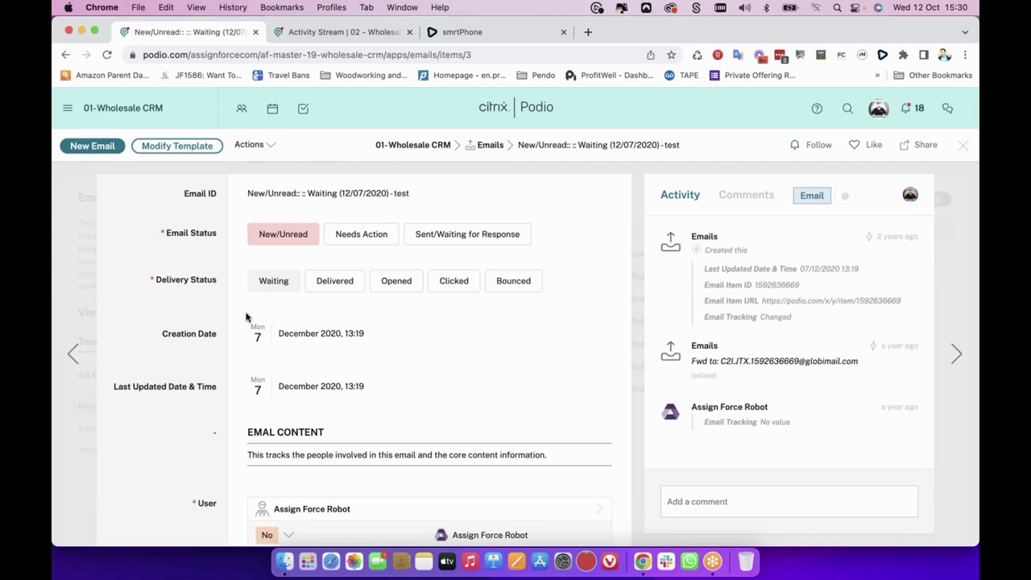
left_click(85, 260)
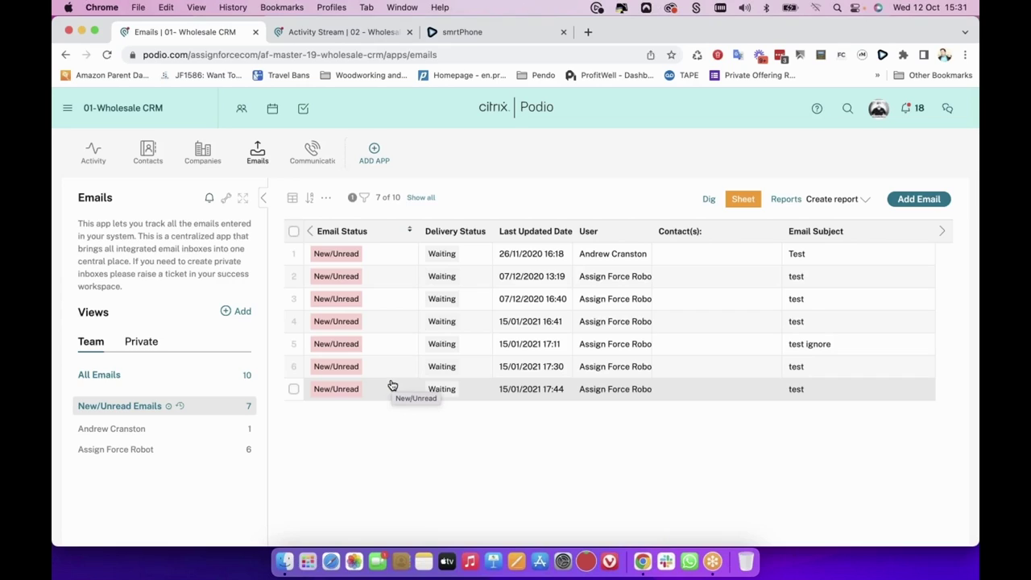
Examine the last listed email's subject, body and related buyer profile, and return to the workspace's activity page.
left_click(514, 392)
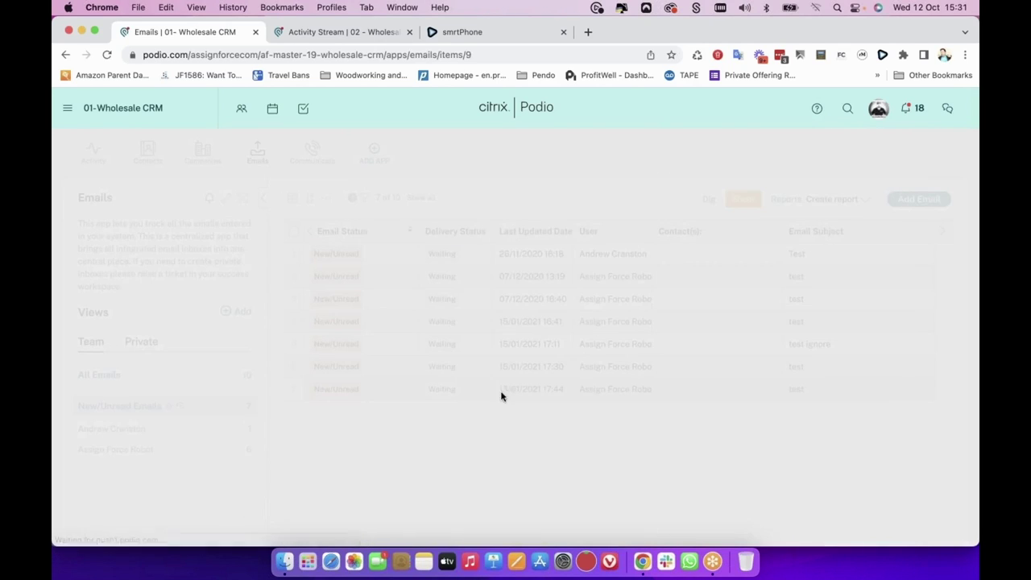
scroll(483, 411, "down", 10)
scroll(483, 410, "down", 3)
scroll(442, 355, "up", 5)
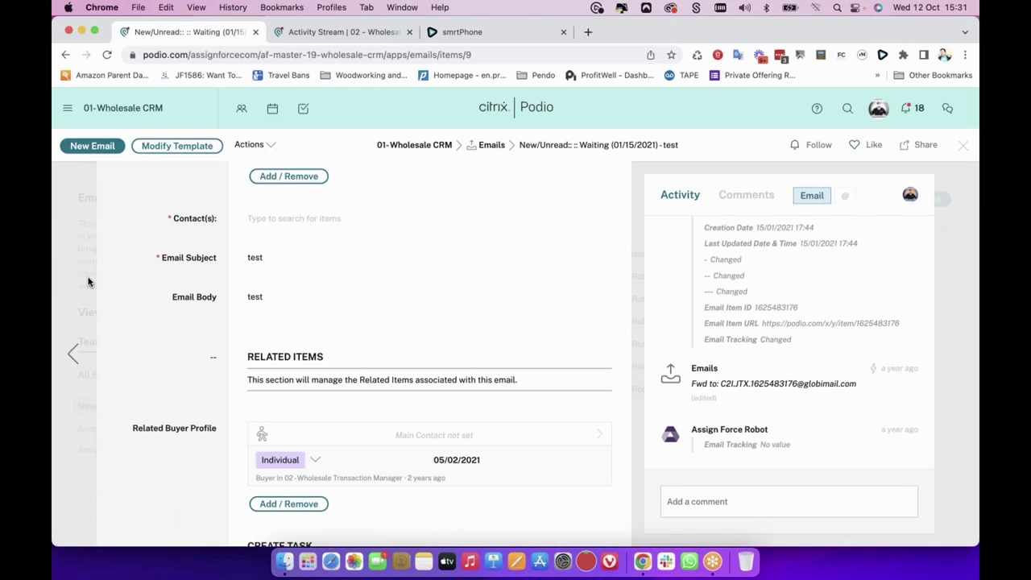
left_click(83, 203)
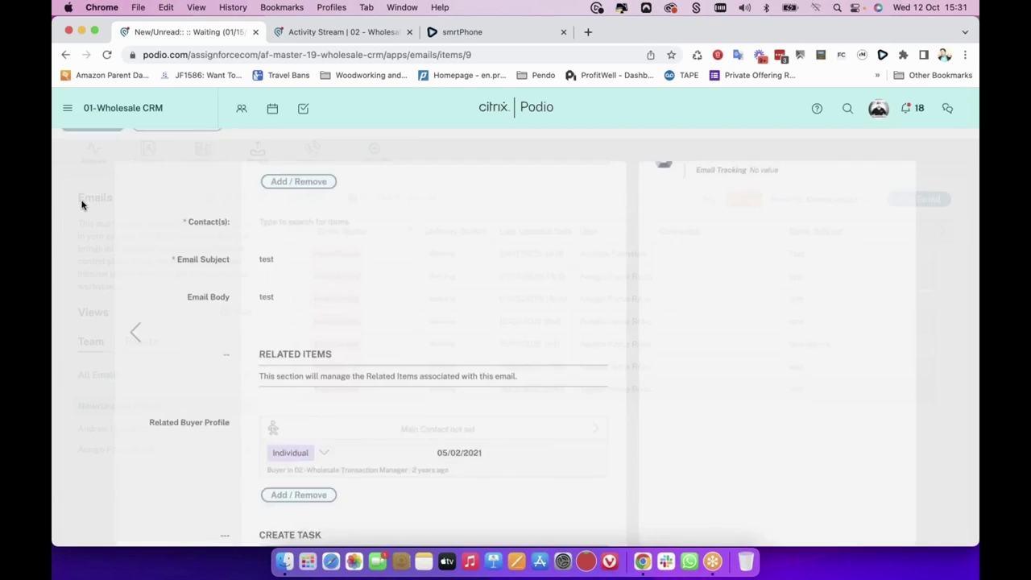
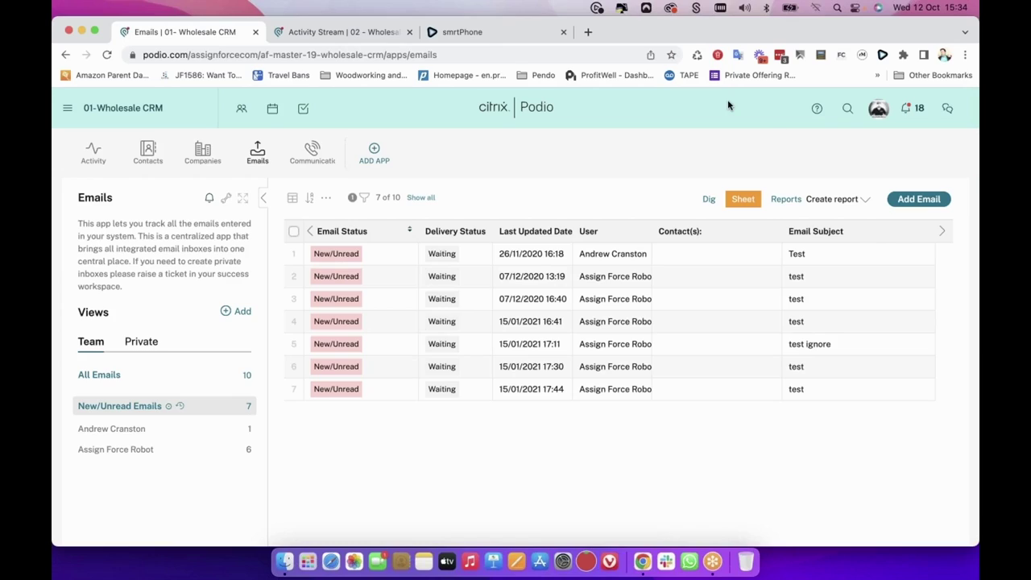
left_click(635, 32)
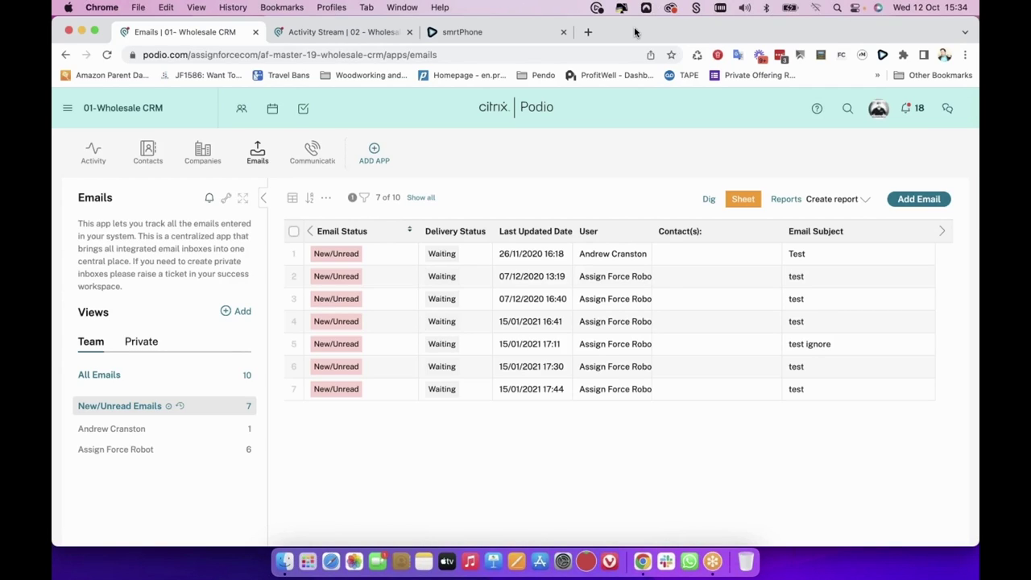
left_click(93, 153)
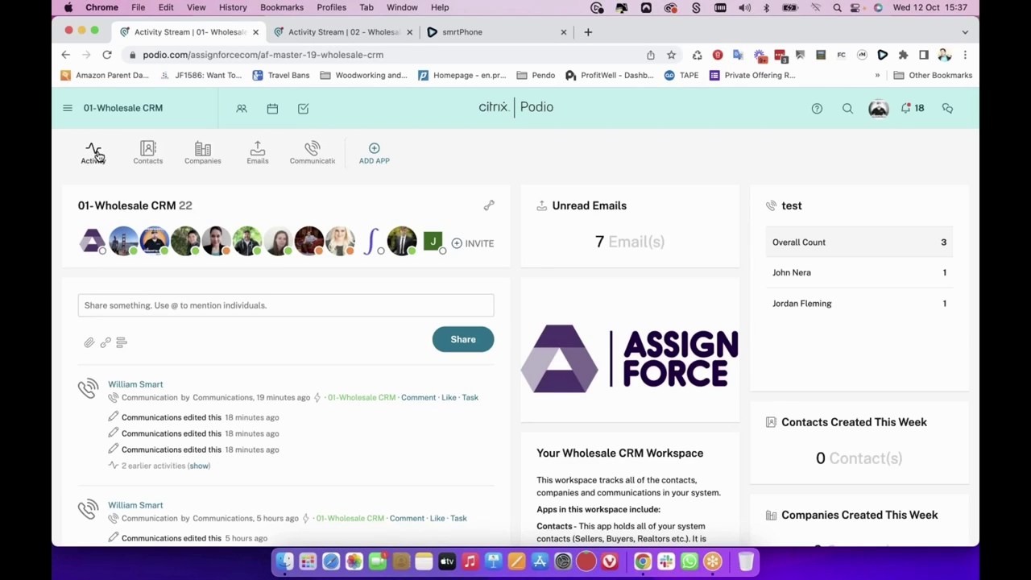
Switch to smrtPhone, look up the contact by first name in the dialer and call the contact's mobile number.
left_click(95, 155)
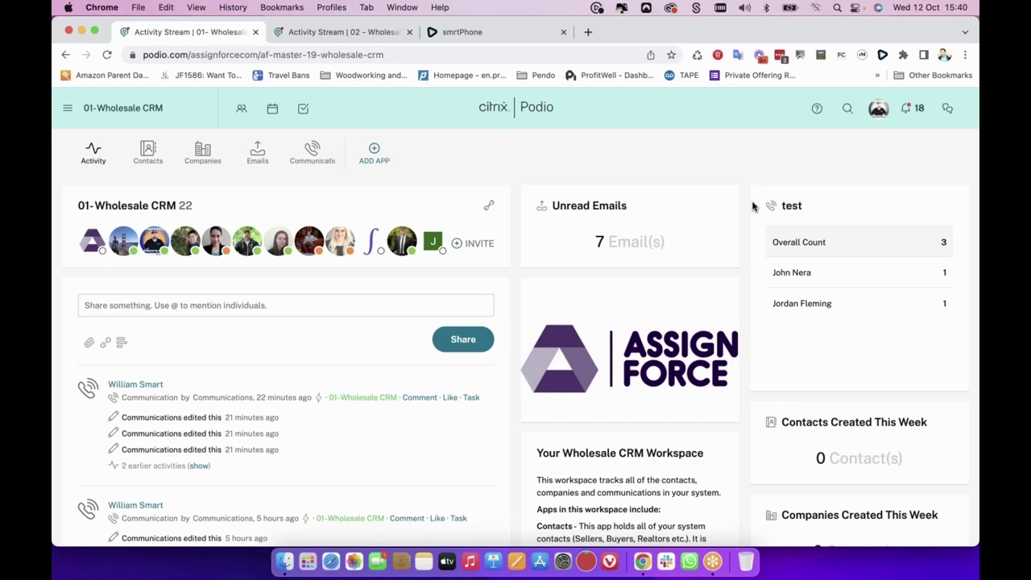
left_click(502, 35)
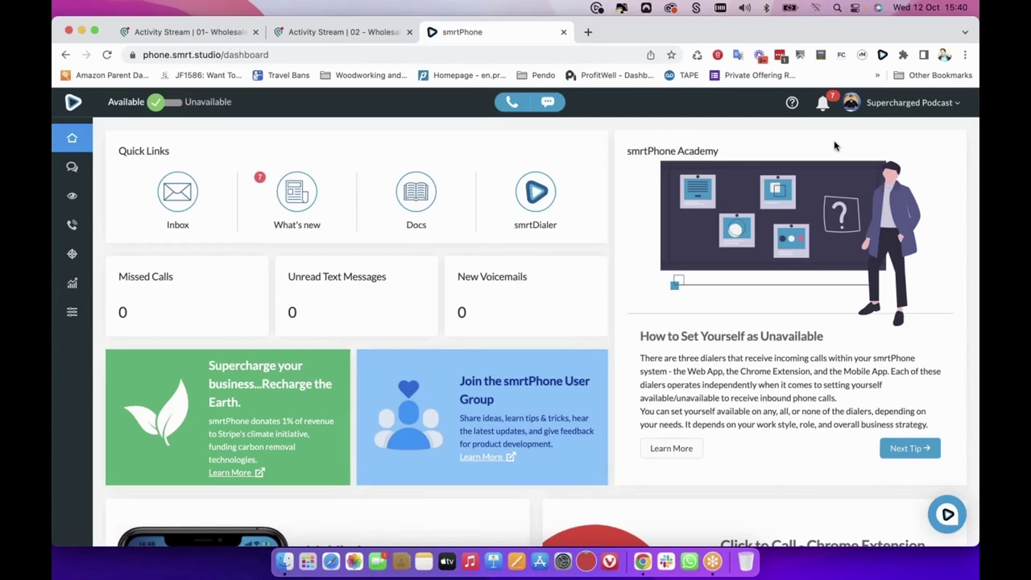
left_click(512, 101)
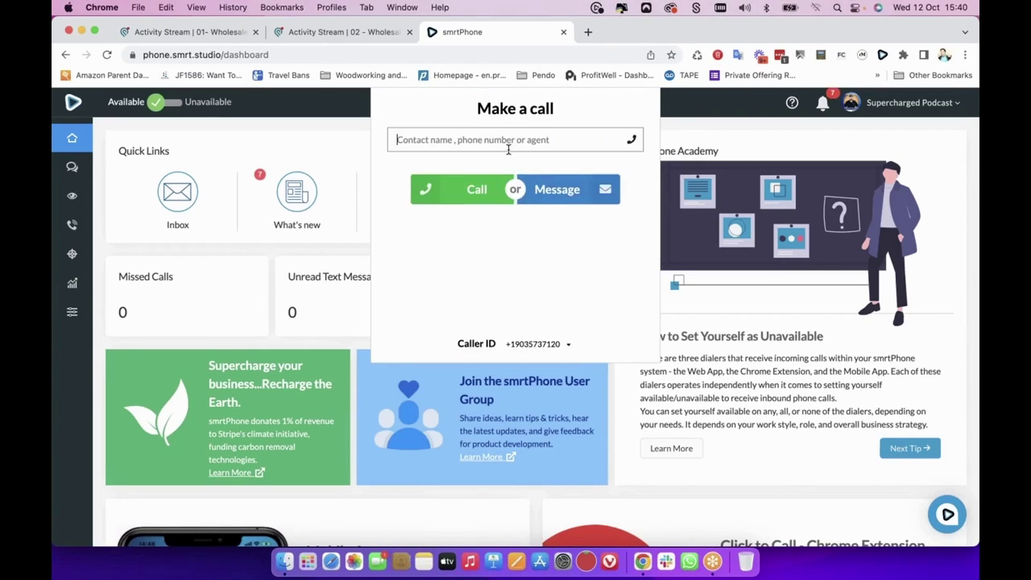
type("Wi")
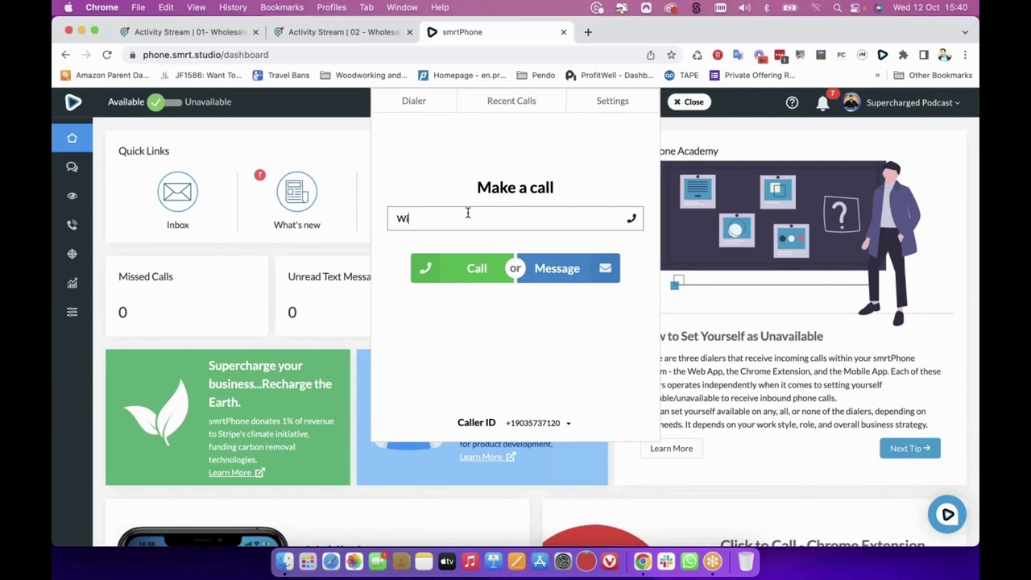
type("lliam")
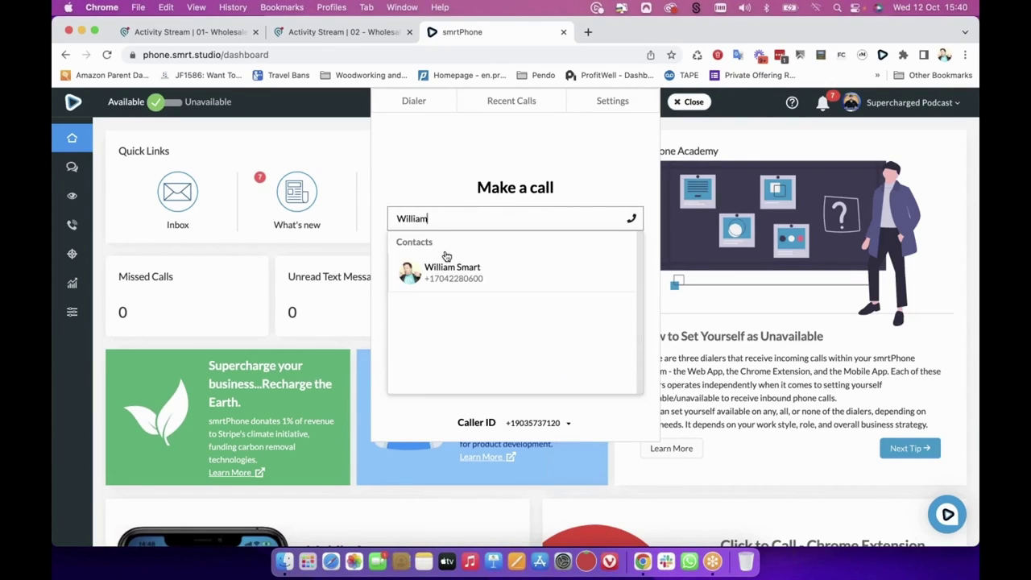
left_click(447, 261)
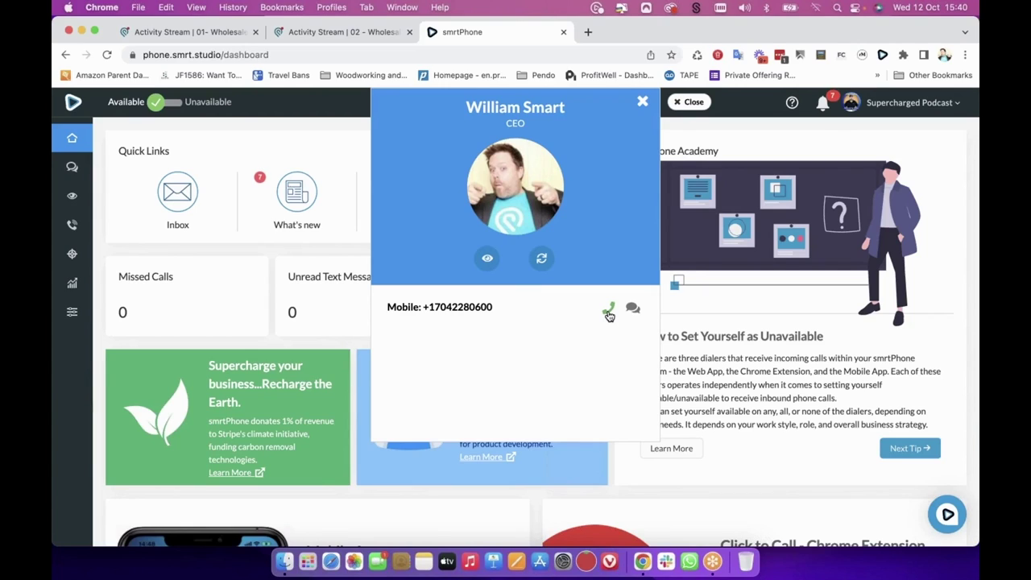
View the called contact's record in Podio during the call, and return to the smrtPhone call.
left_click(617, 130)
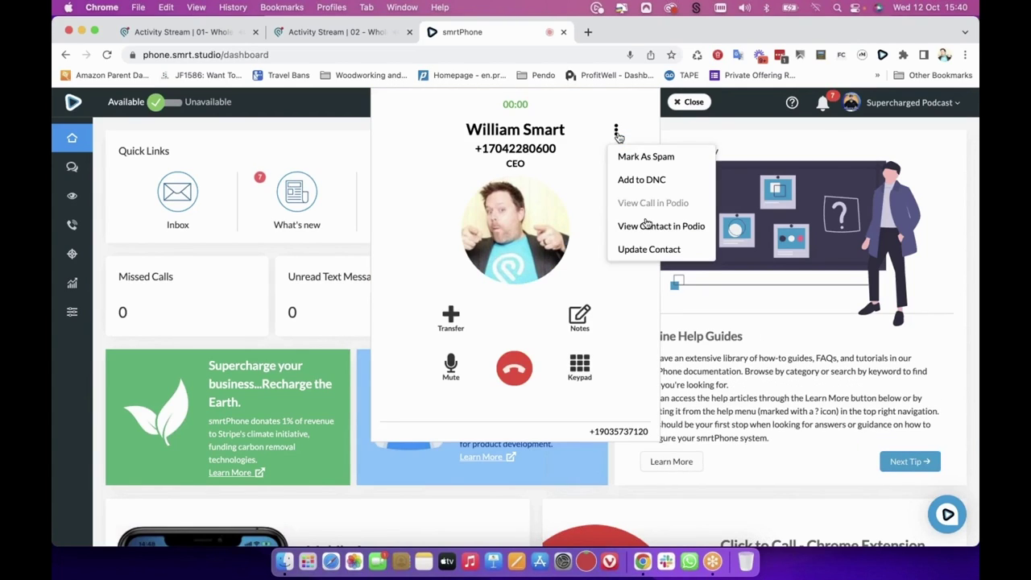
left_click(645, 227)
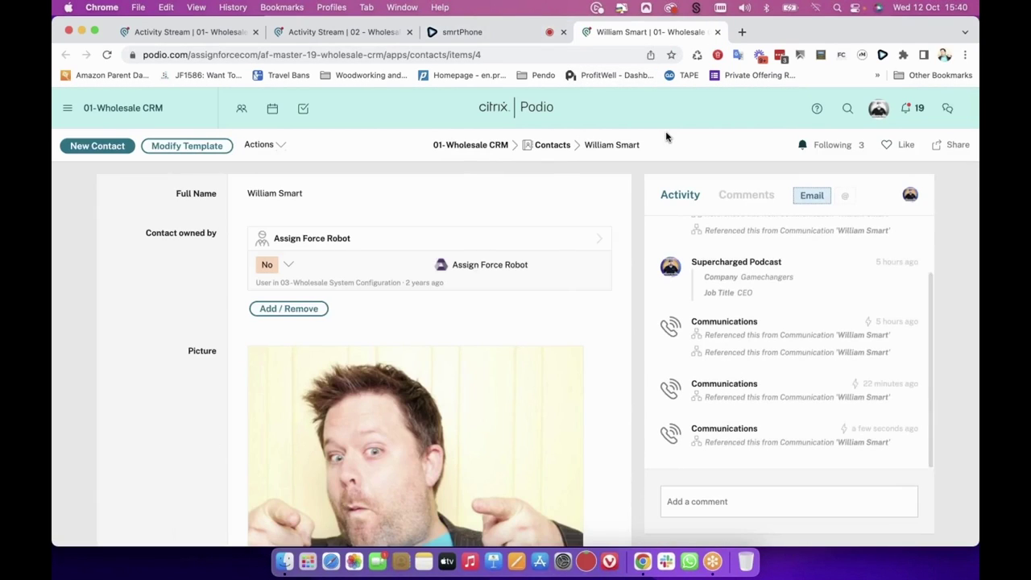
left_click(484, 33)
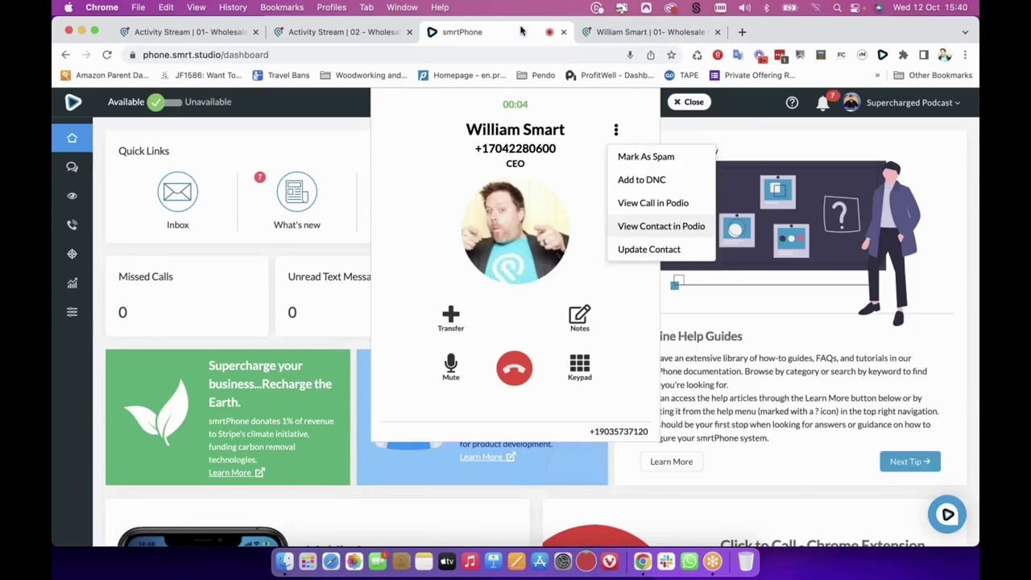
End the call, enter "test" as the call summary note and finalize the call.
left_click(516, 372)
left_click(502, 323)
type("test")
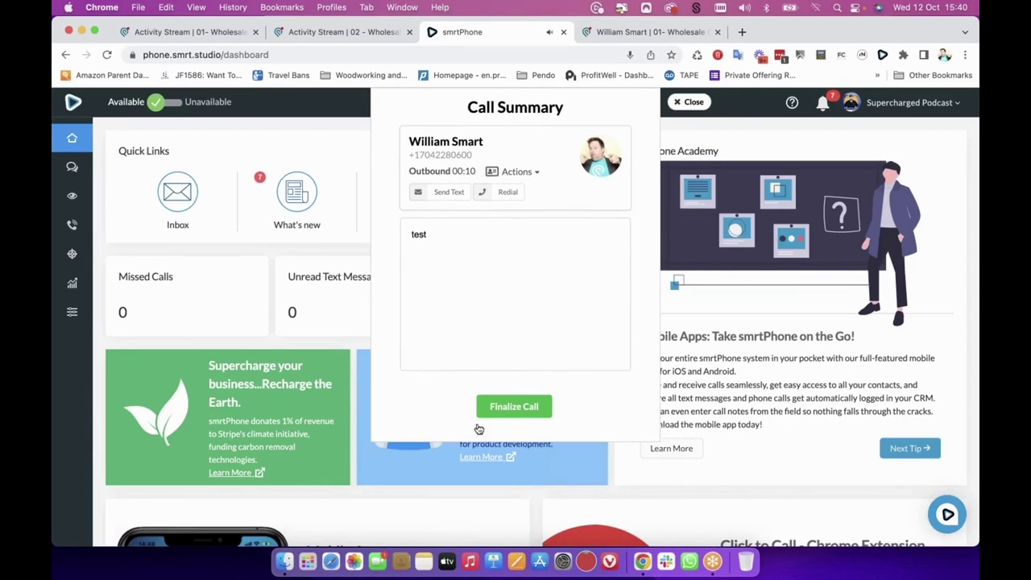
left_click(495, 411)
left_click(522, 362)
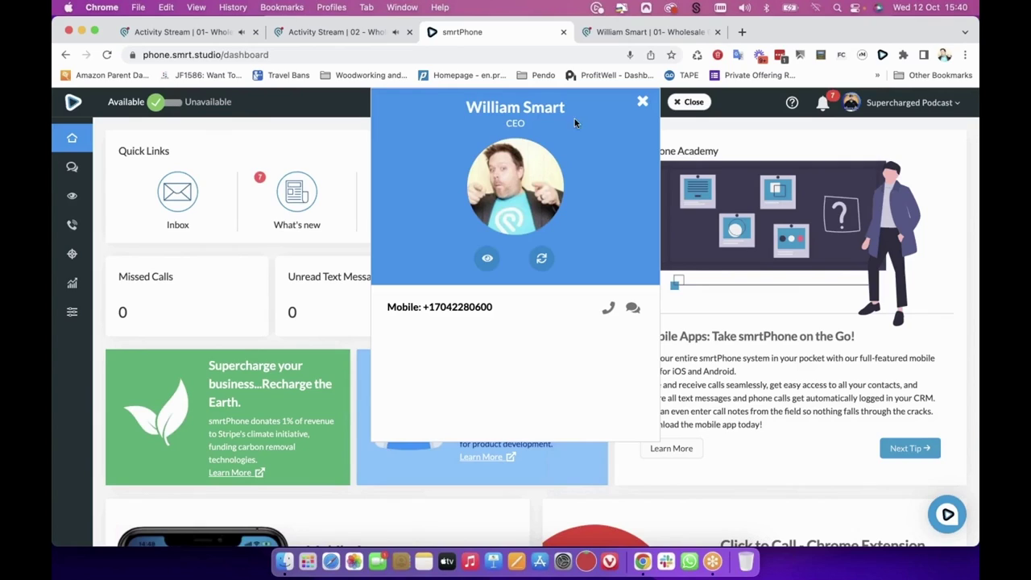
Close the contact card and the dialer, and switch back to the 01-Wholesale CRM workspace in Podio.
left_click(642, 101)
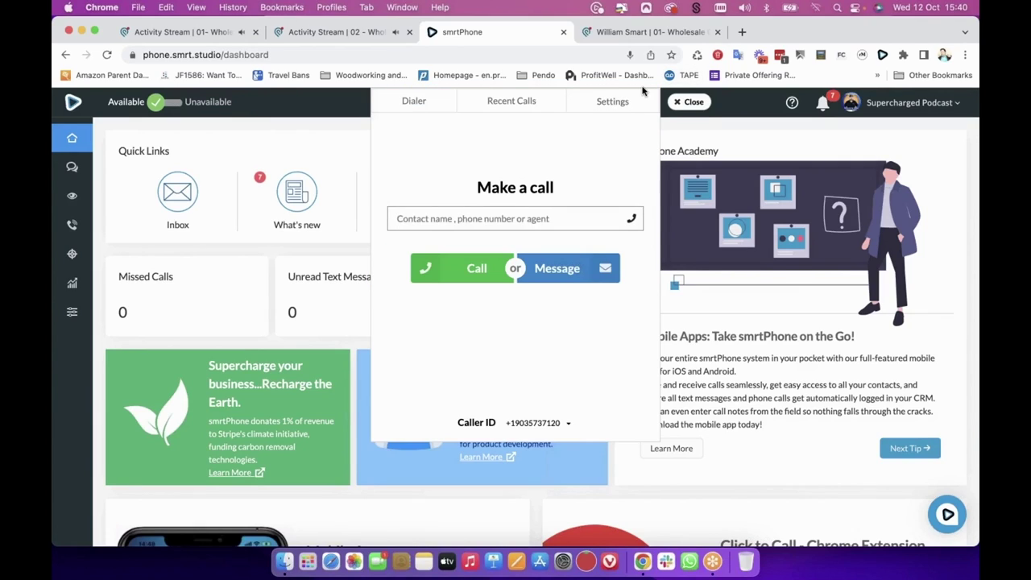
left_click(683, 103)
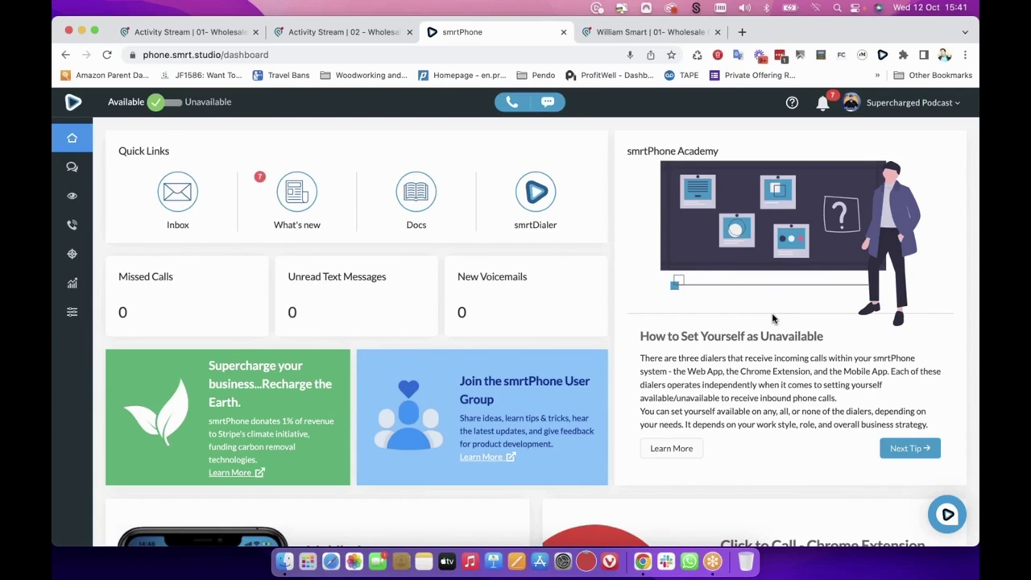
left_click(223, 33)
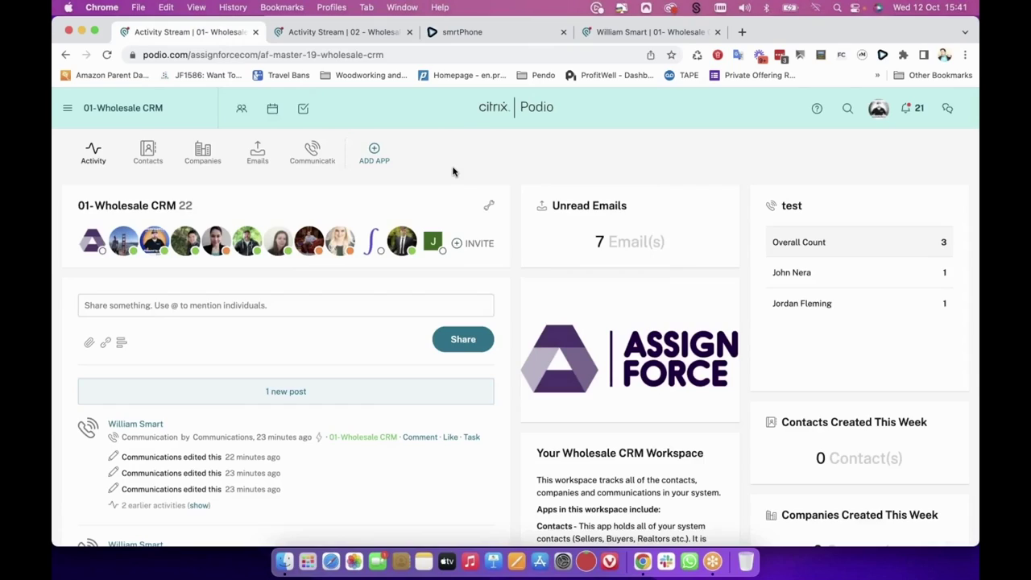